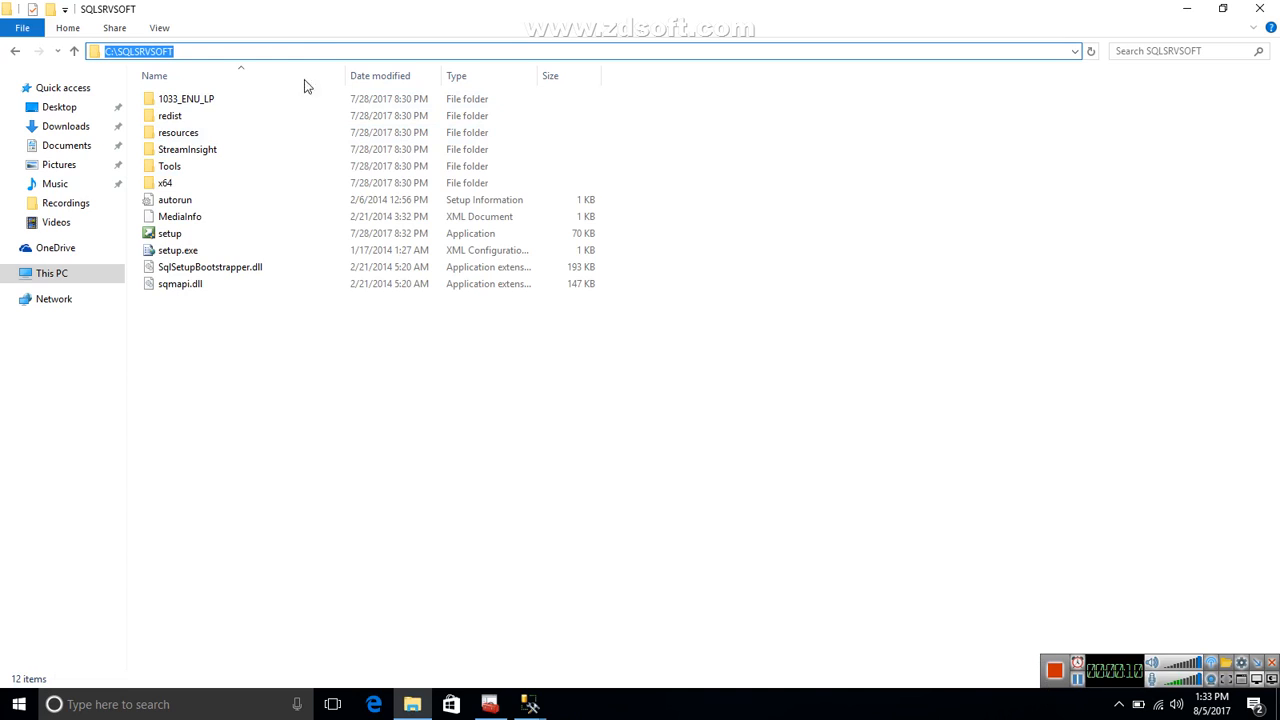
# Run the setup application from the SQLSRVSOFT folder and start a new SQL Server stand-alone installation.
pyautogui.click(170, 237)
pyautogui.doubleClick(170, 235)
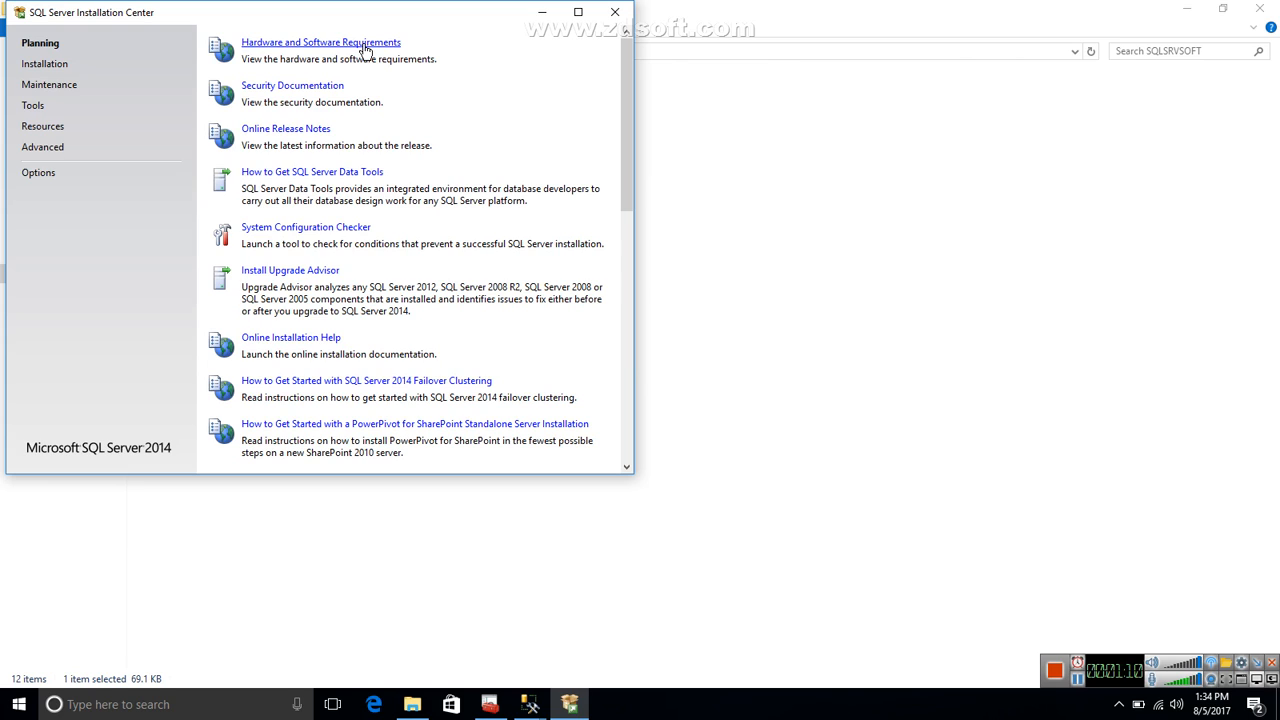
pyautogui.click(46, 64)
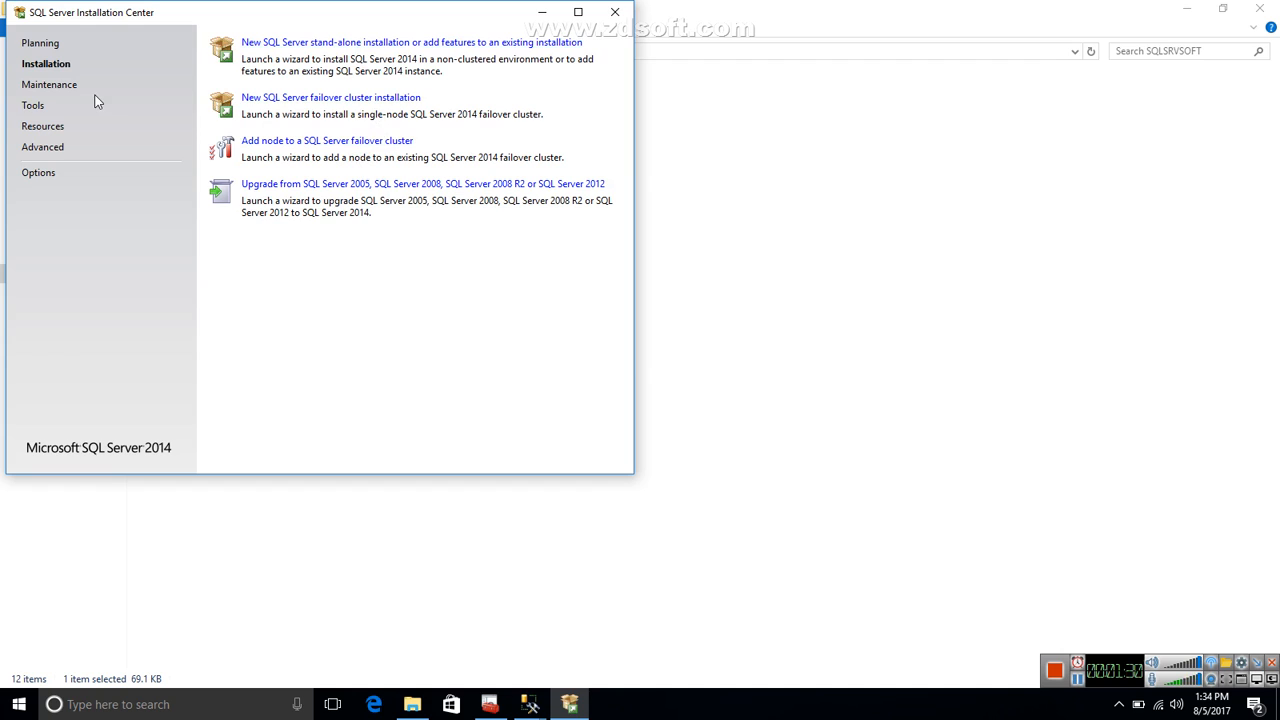
pyautogui.click(283, 43)
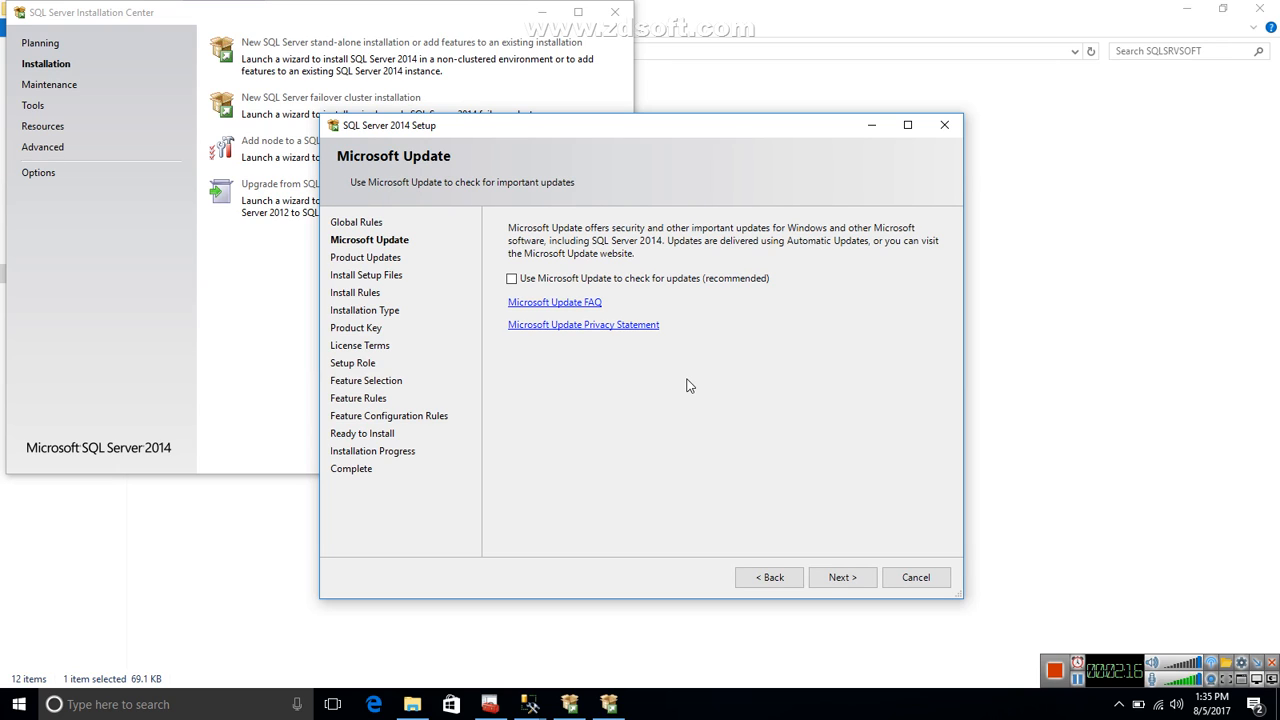
# Proceed without Microsoft Update, choosing a new installation of SQL Server 2014 with the prefilled product key.
pyautogui.click(853, 582)
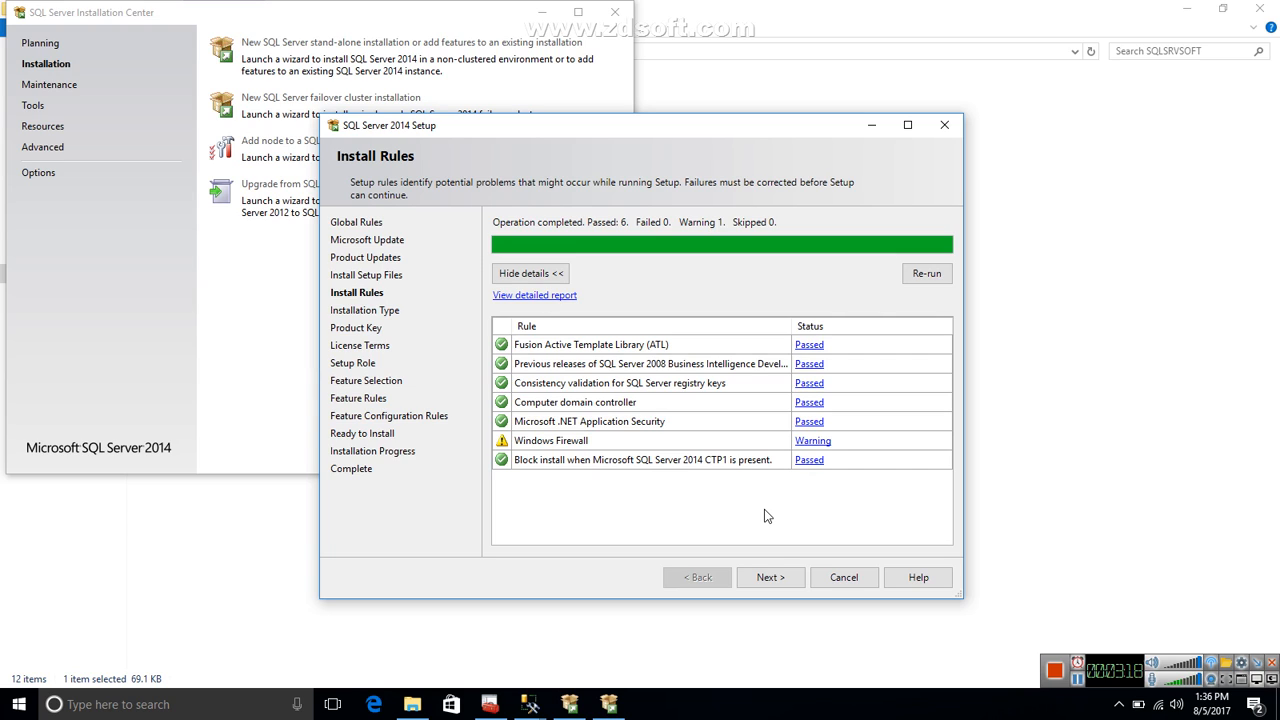
pyautogui.click(770, 577)
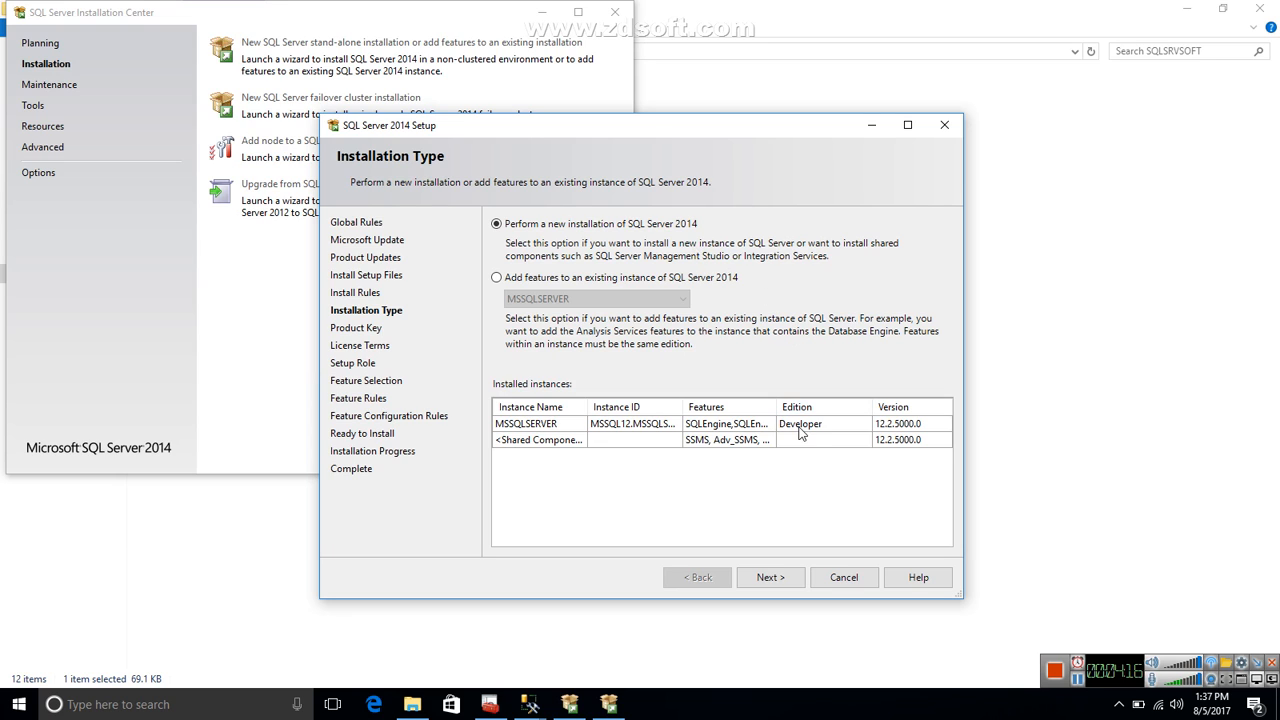
pyautogui.click(770, 576)
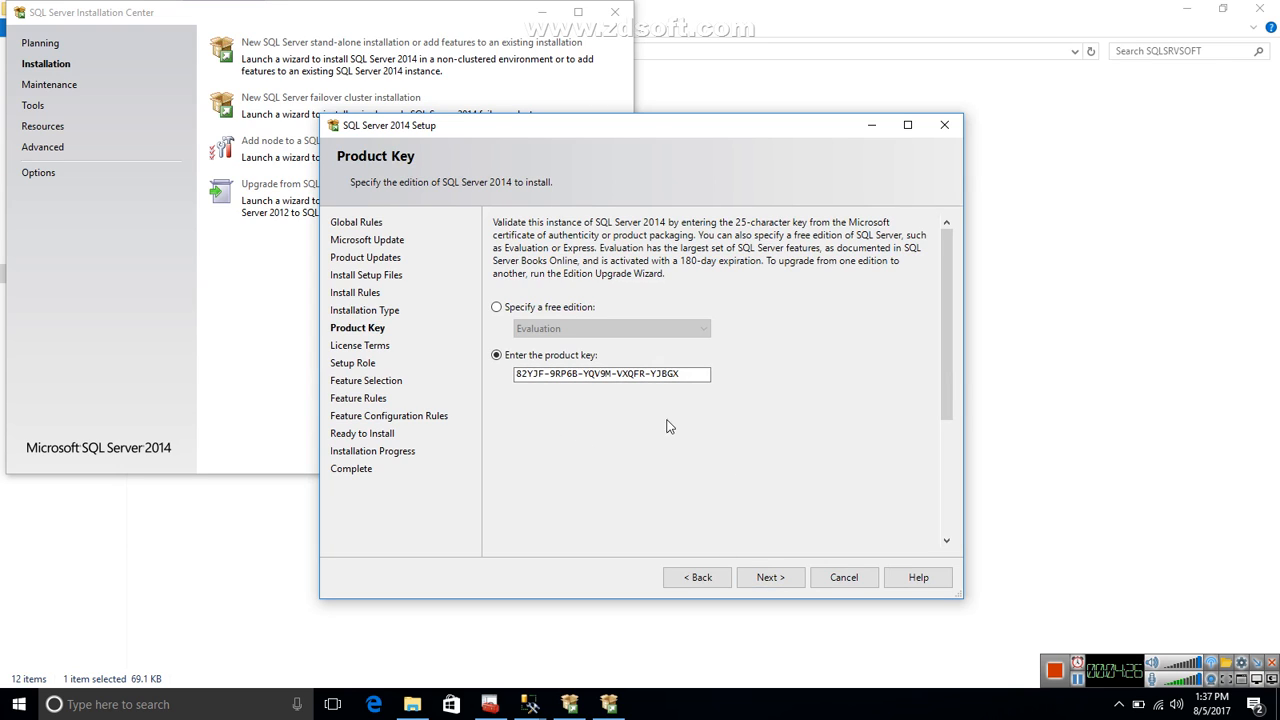
pyautogui.click(770, 578)
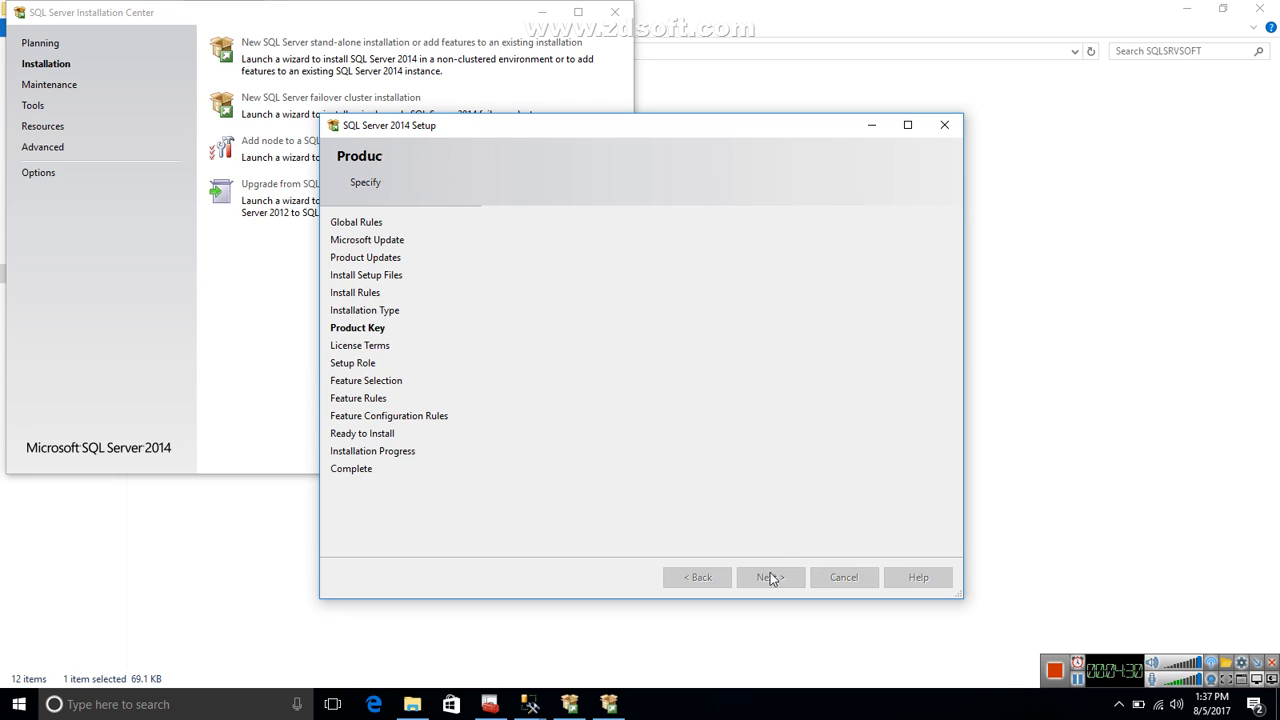
# Accept the license terms and proceed with the SQL Server Feature Installation role.
pyautogui.click(497, 423)
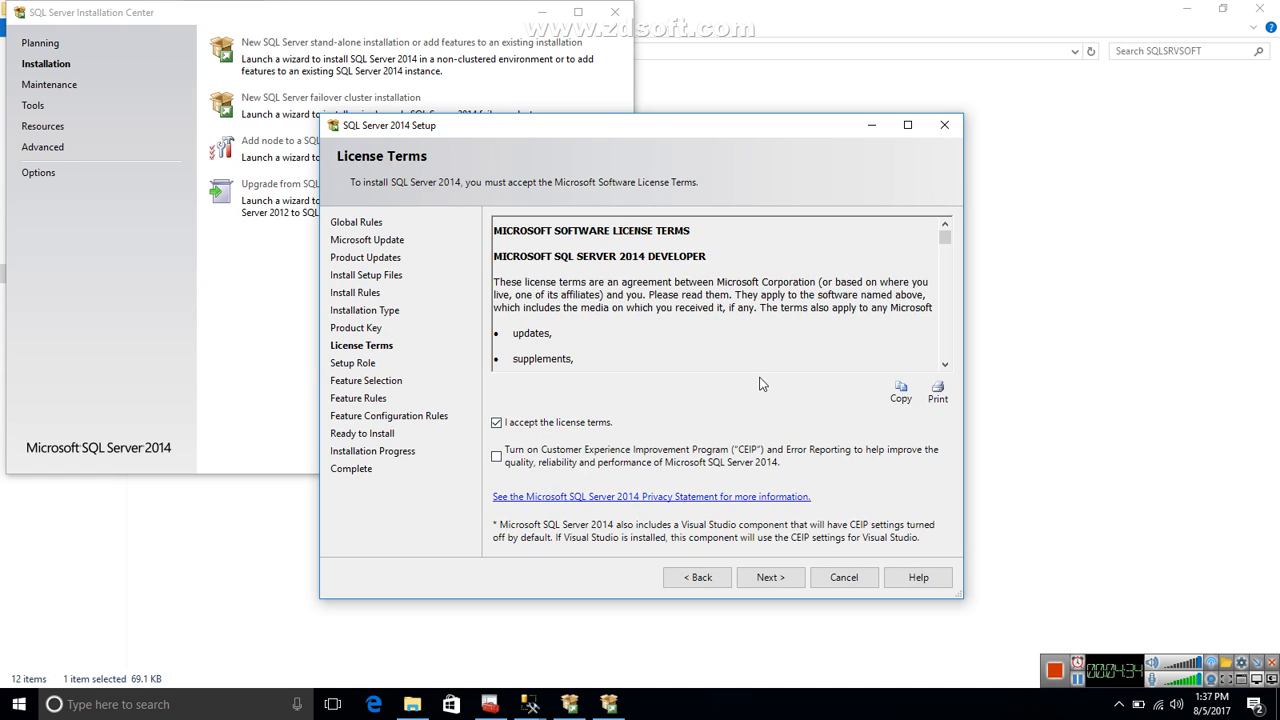
pyautogui.moveTo(948, 241)
pyautogui.mouseDown()
pyautogui.moveTo(948, 300)
pyautogui.moveTo(962, 238)
pyautogui.mouseUp()
pyautogui.click(781, 581)
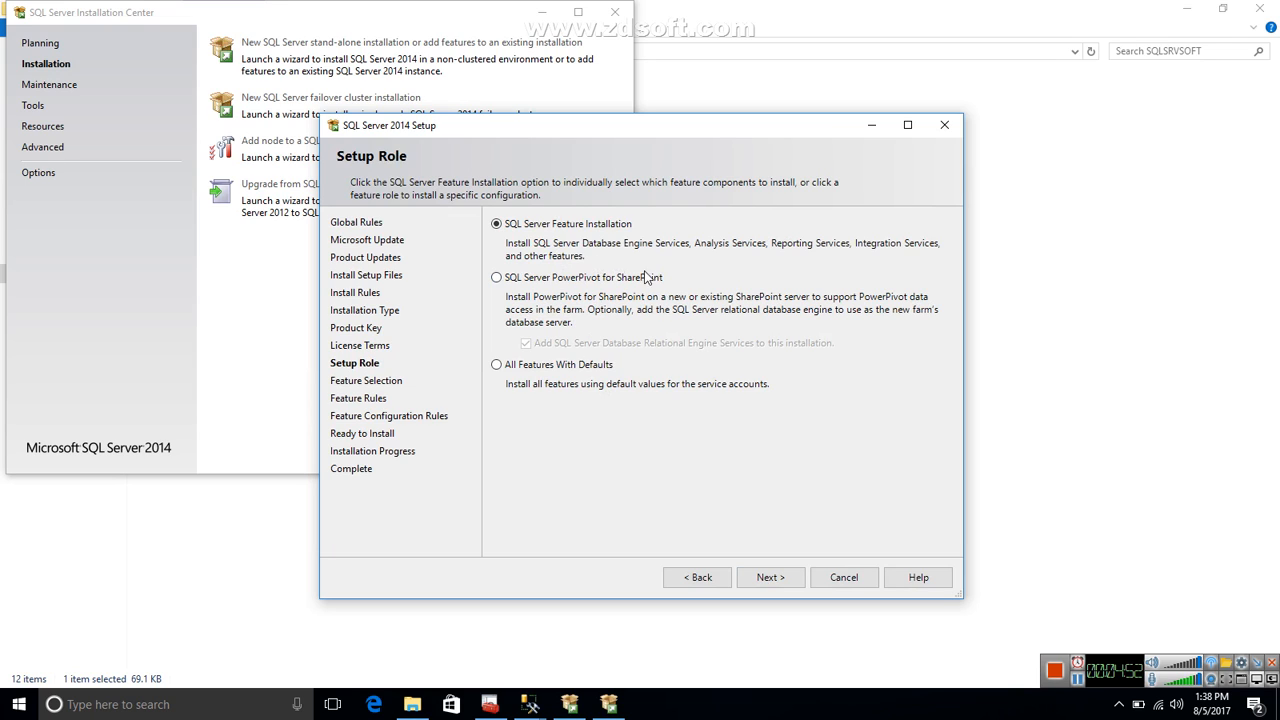
pyautogui.click(785, 588)
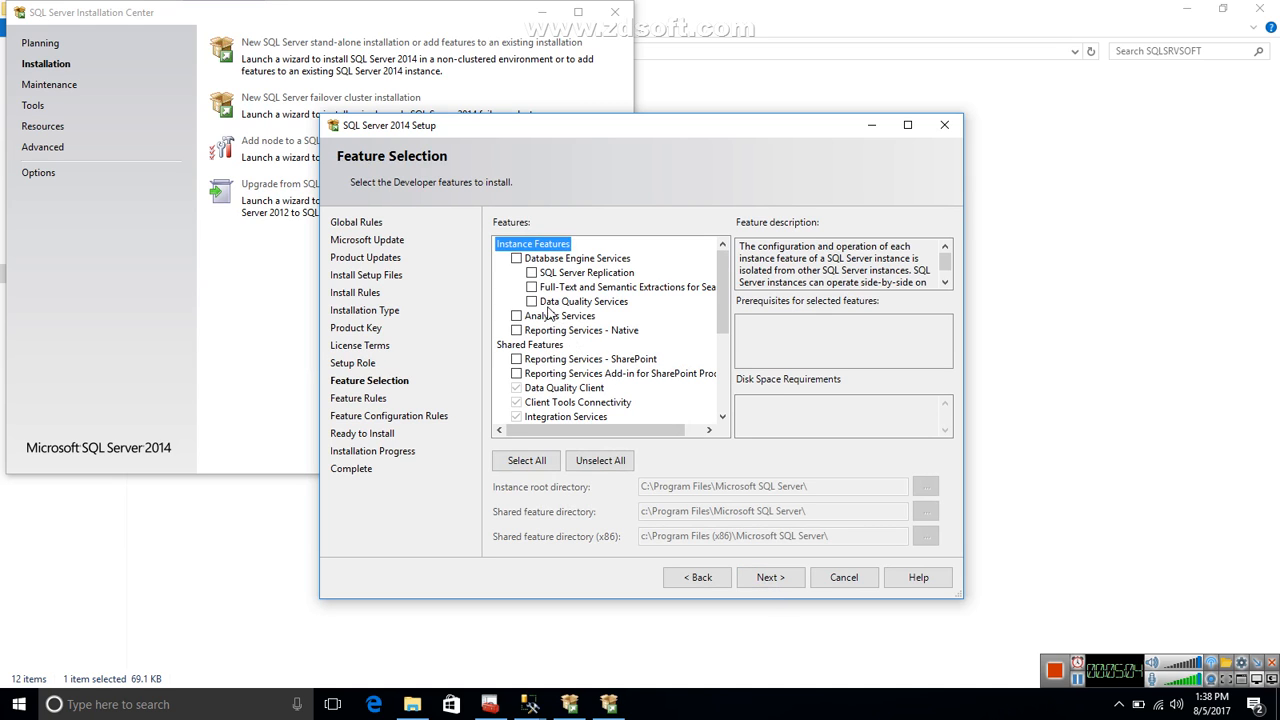
# Select Database Engine Services with its three sub-features, Analysis Services and Reporting Services - Native, keeping the default instance root directory.
pyautogui.click(516, 259)
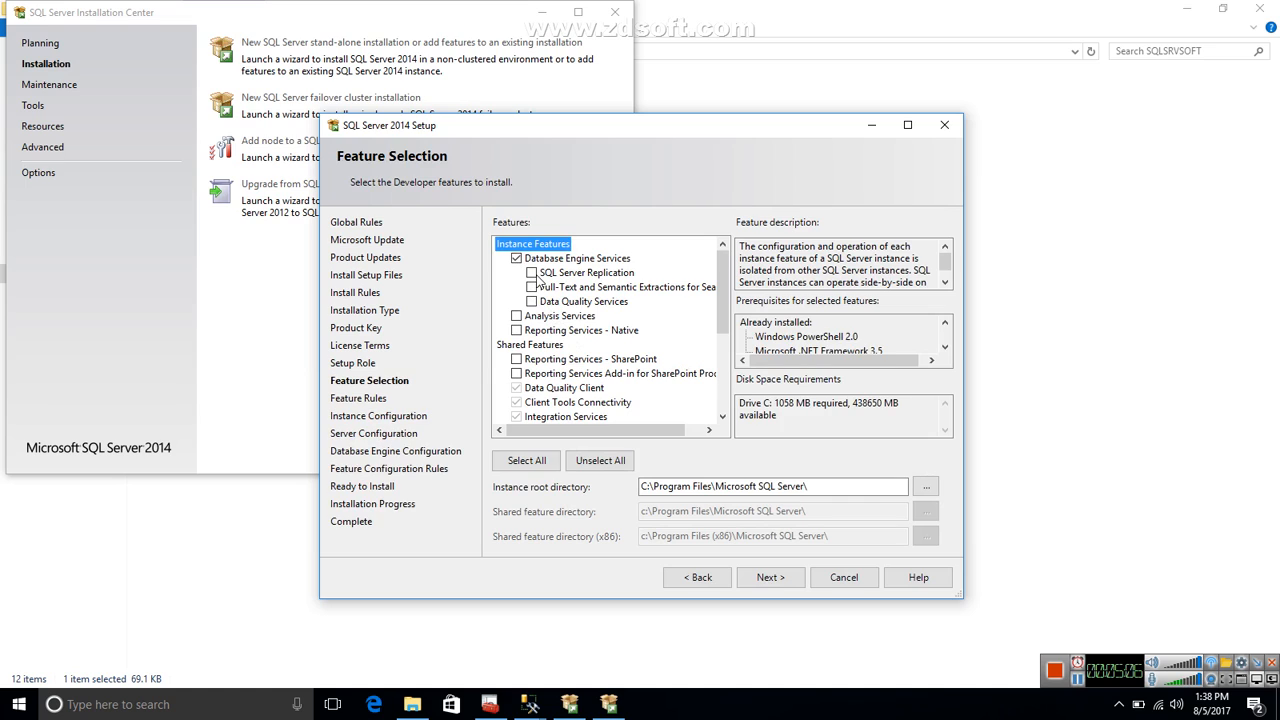
pyautogui.click(531, 273)
pyautogui.click(532, 288)
pyautogui.click(531, 302)
pyautogui.click(517, 316)
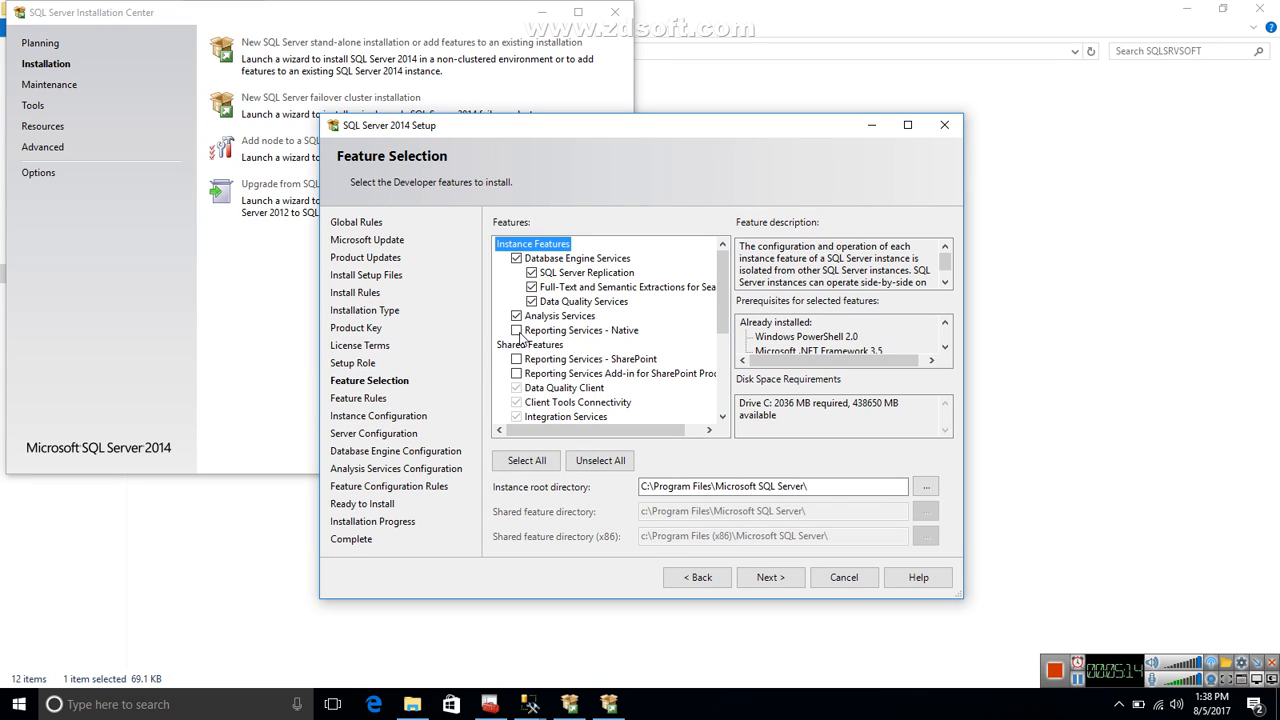
pyautogui.click(518, 333)
pyautogui.moveTo(720, 326); pyautogui.dragTo(728, 391)
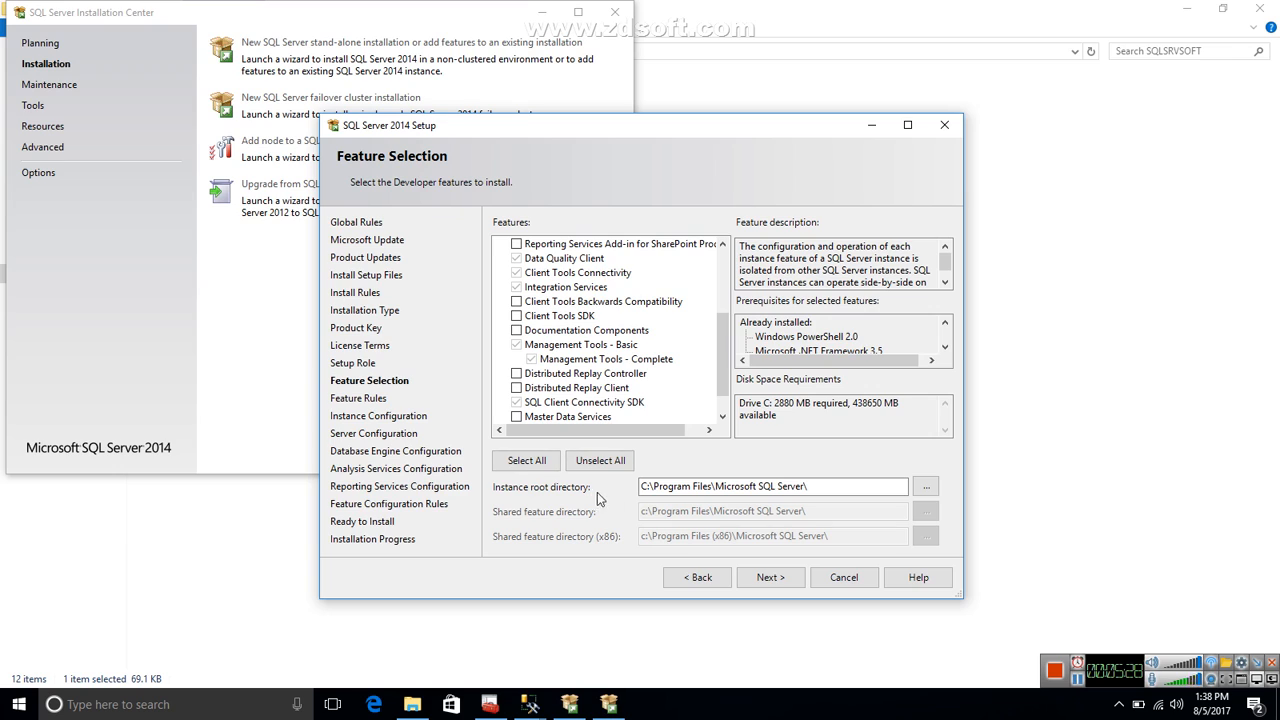
pyautogui.click(645, 488)
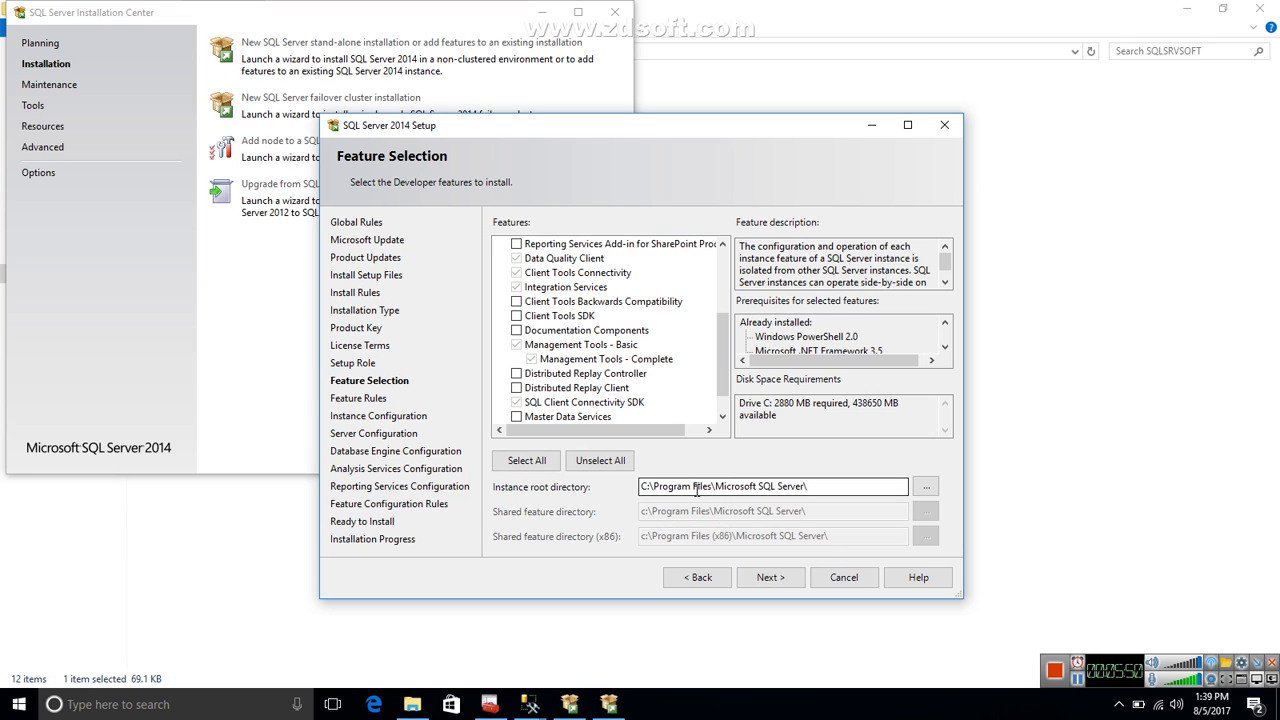
pyautogui.click(770, 578)
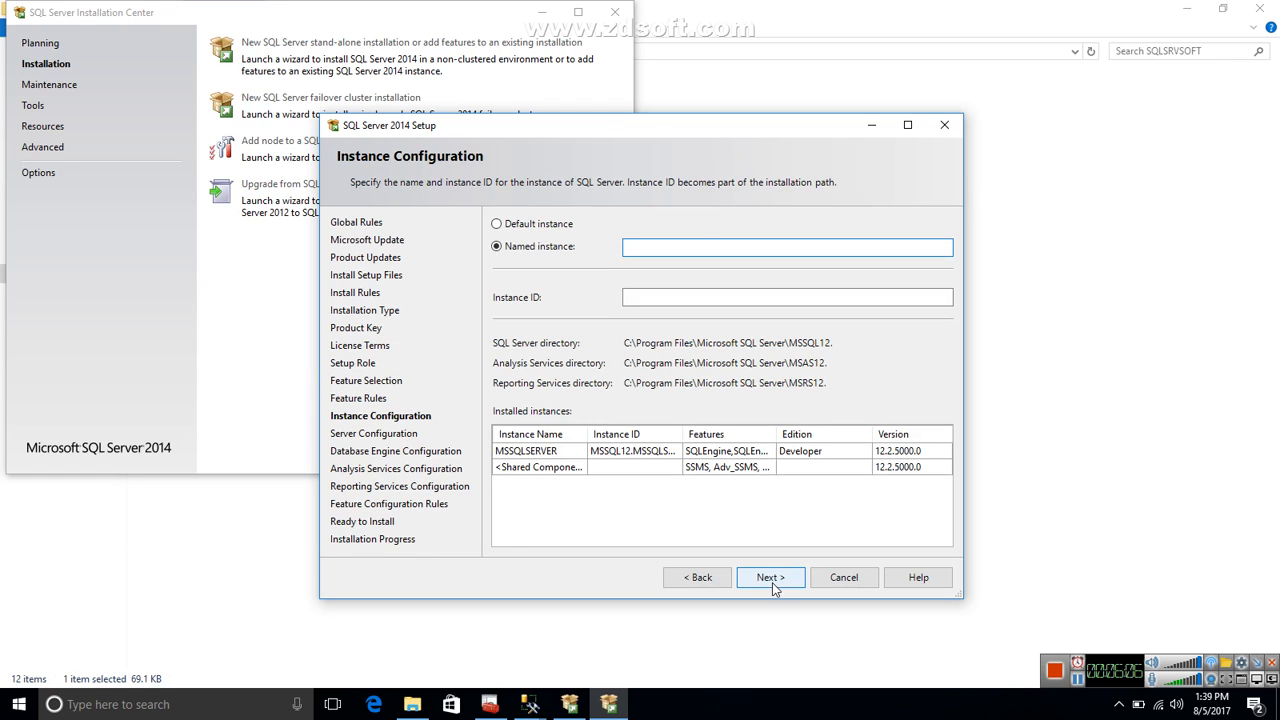
# Name the new instance Test and proceed to the server configuration.
pyautogui.write('Test')
pyautogui.click(673, 304)
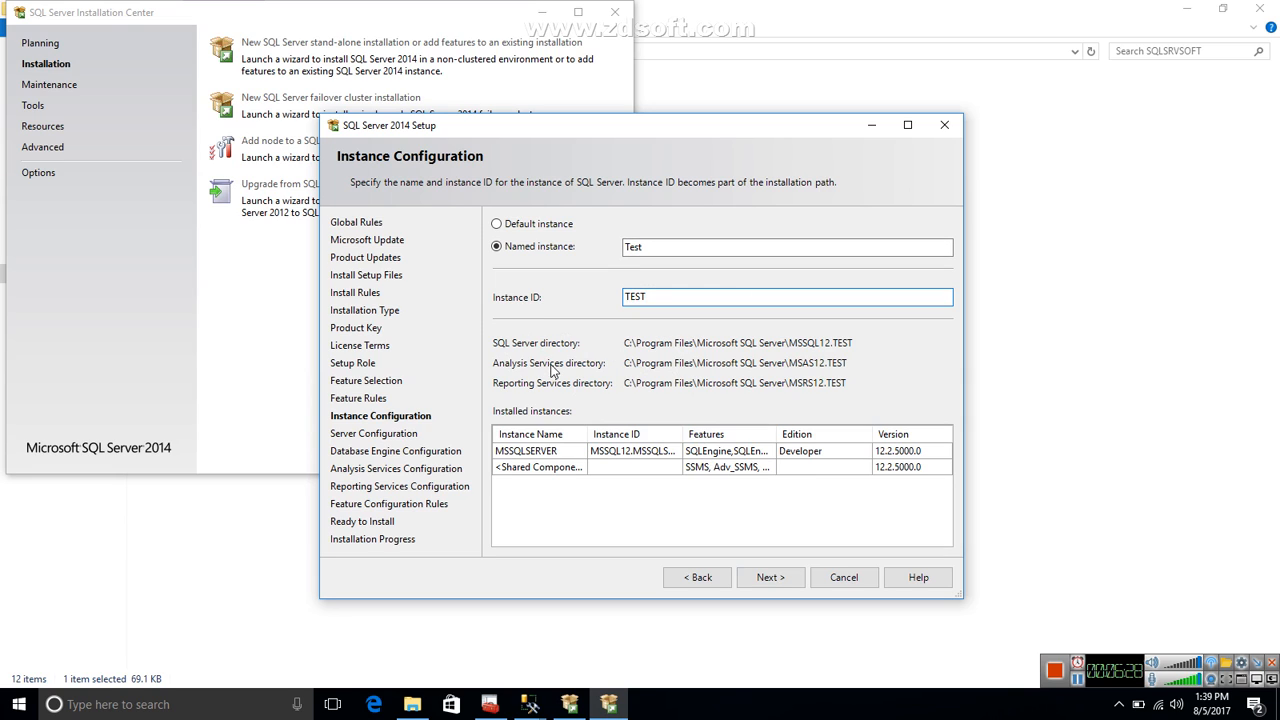
pyautogui.click(777, 581)
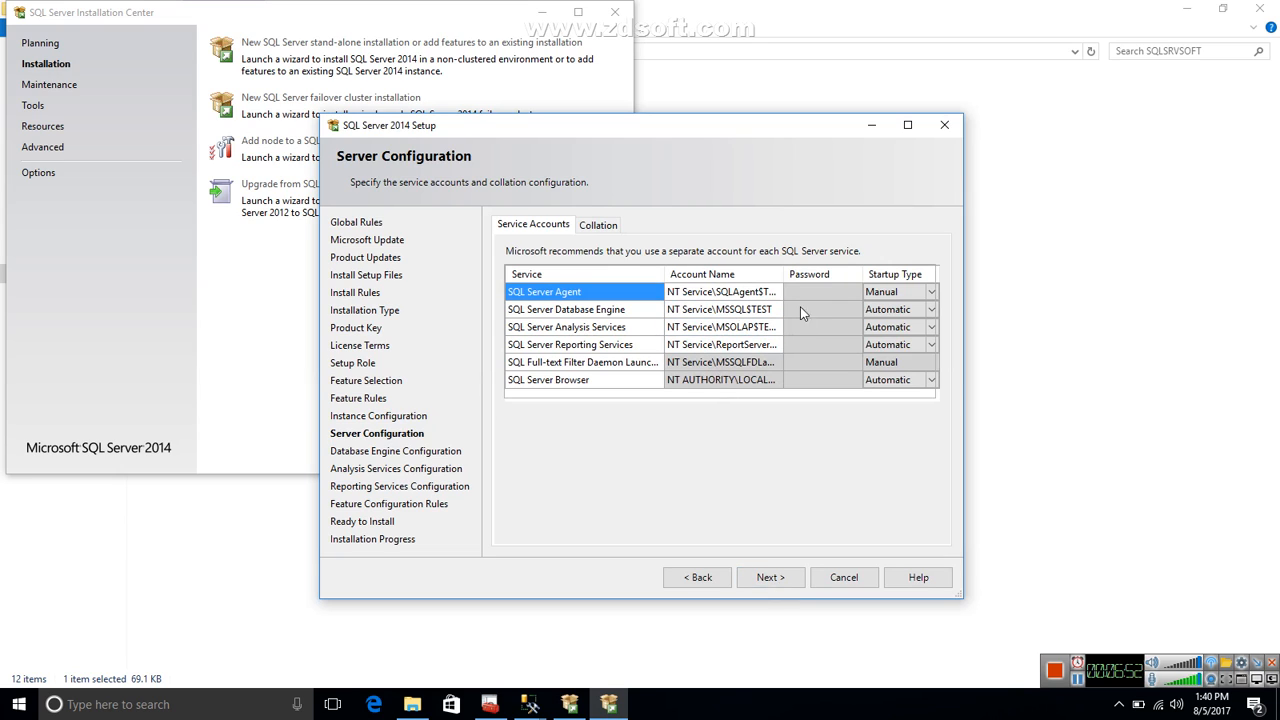
# Adjust the Account Name column width to examine the service account assigned to each SQL Server service.
pyautogui.moveTo(783, 274); pyautogui.dragTo(846, 276)
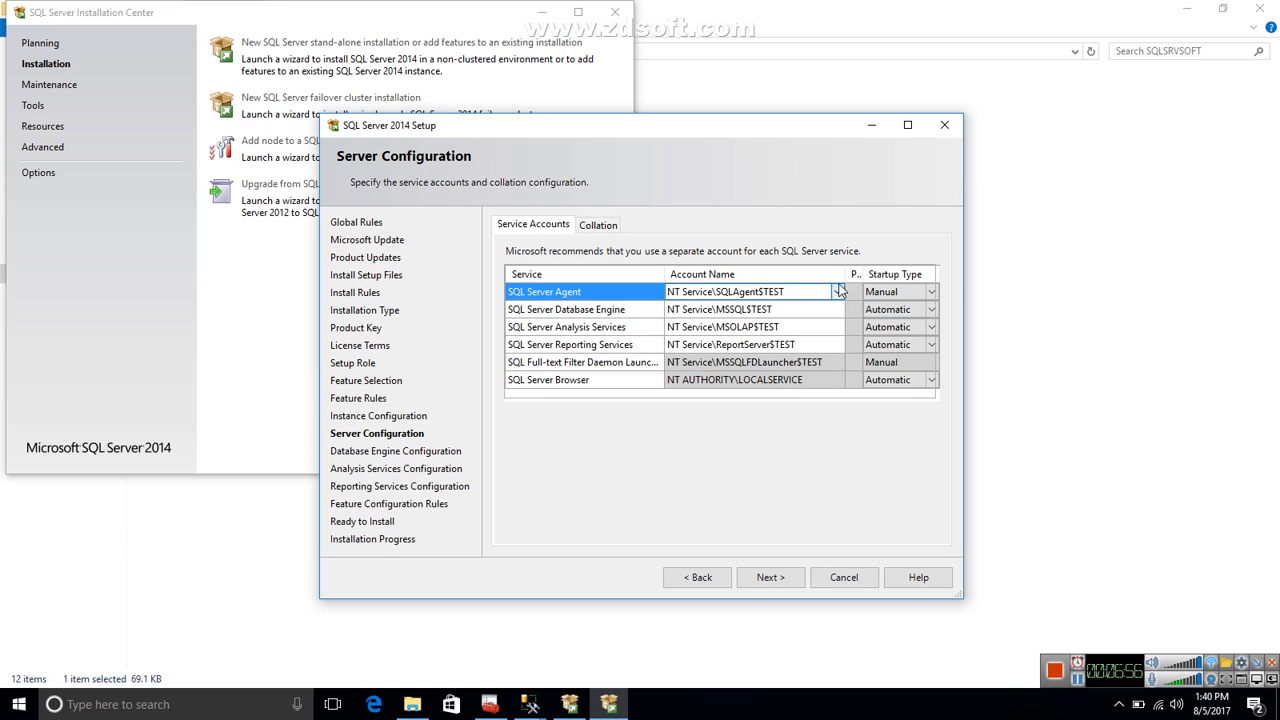
pyautogui.moveTo(846, 276); pyautogui.dragTo(805, 274)
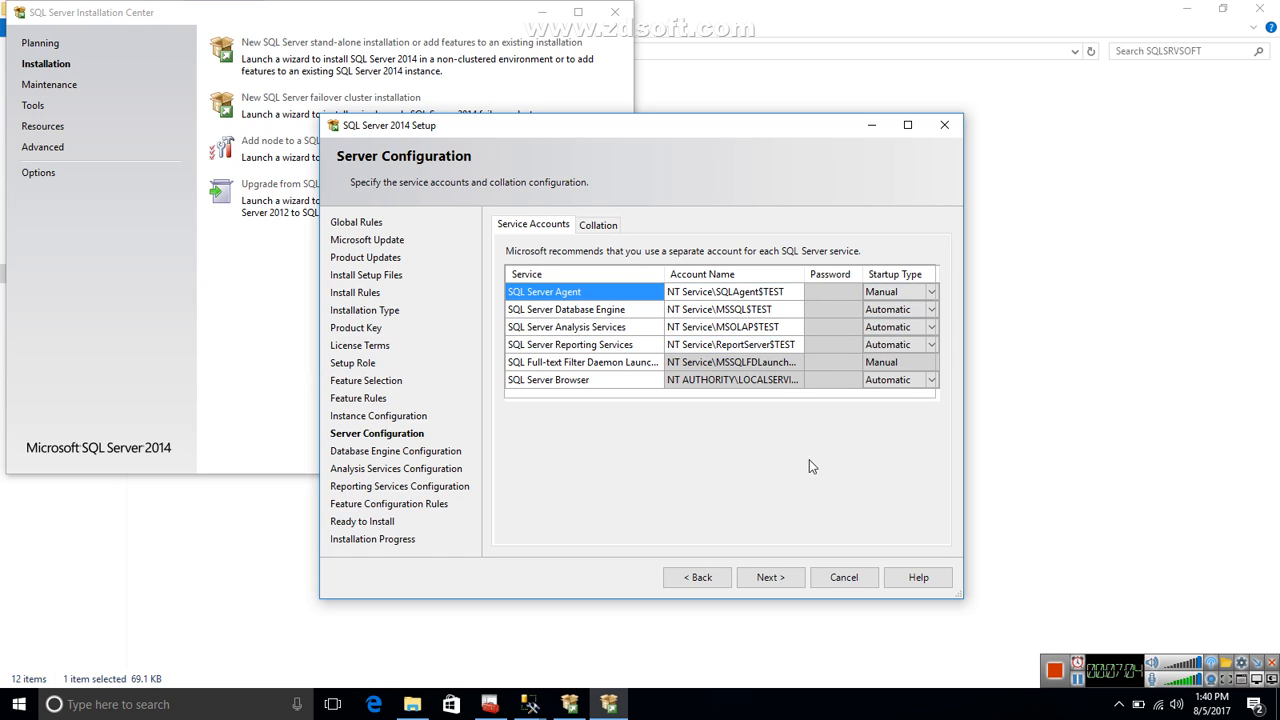
pyautogui.click(725, 294)
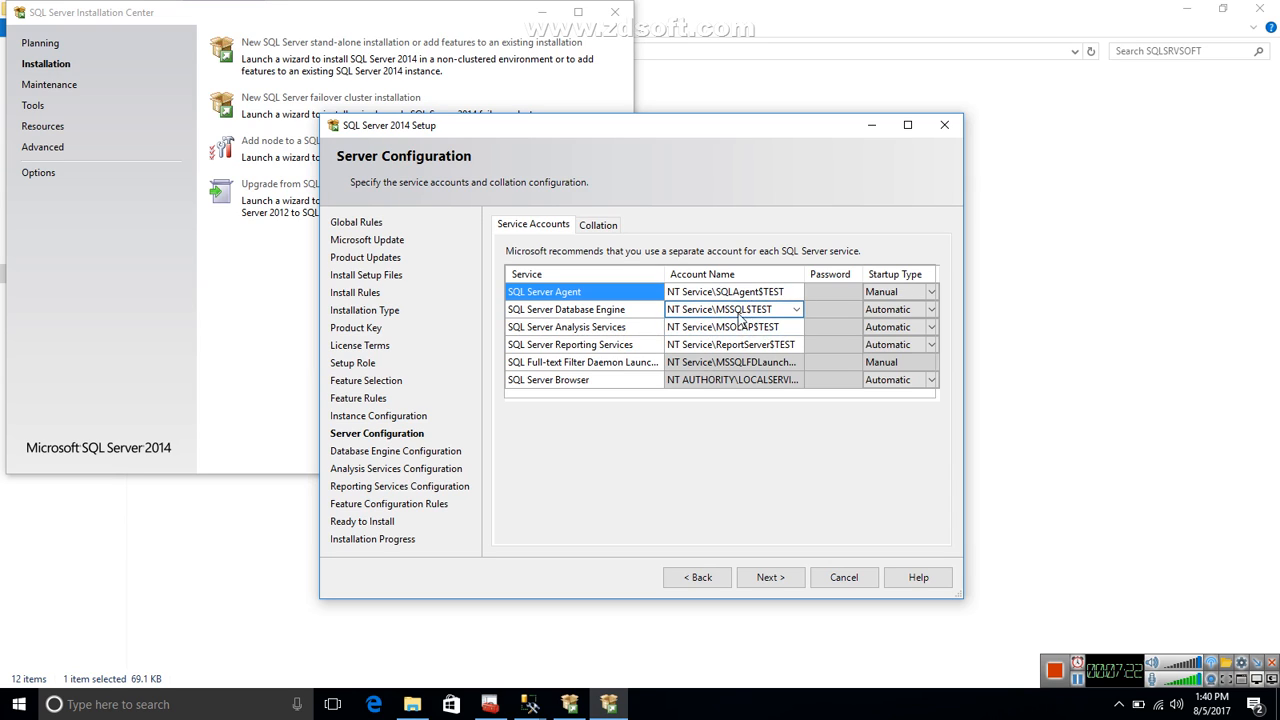
pyautogui.click(822, 300)
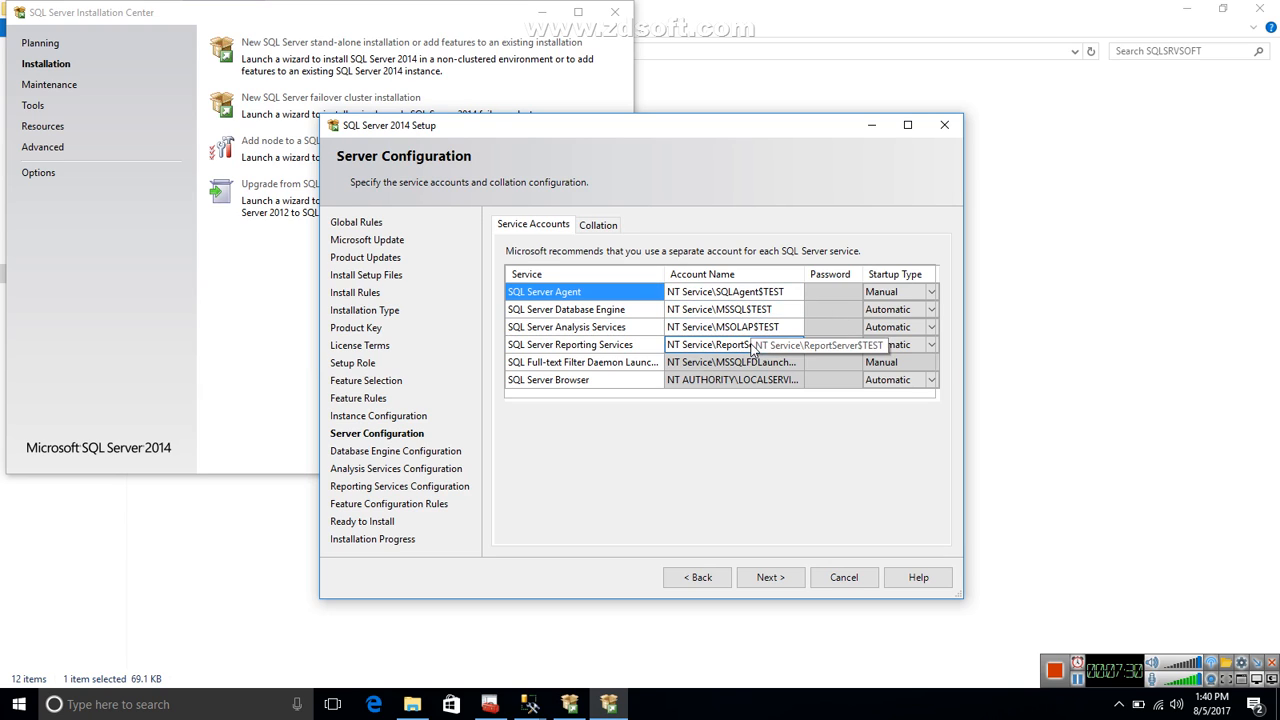
# Set the startup type of SQL Server Agent to Automatic and of SQL Server Browser to Disabled, and proceed.
pyautogui.click(932, 293)
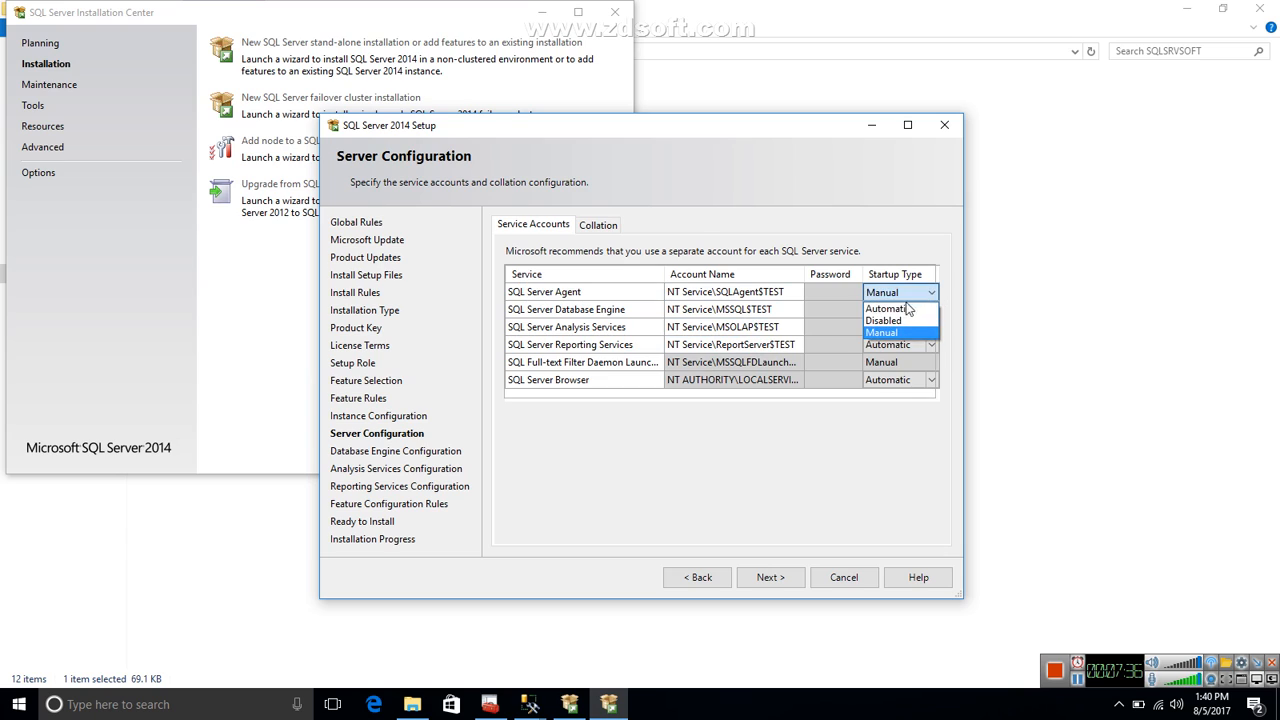
pyautogui.click(904, 311)
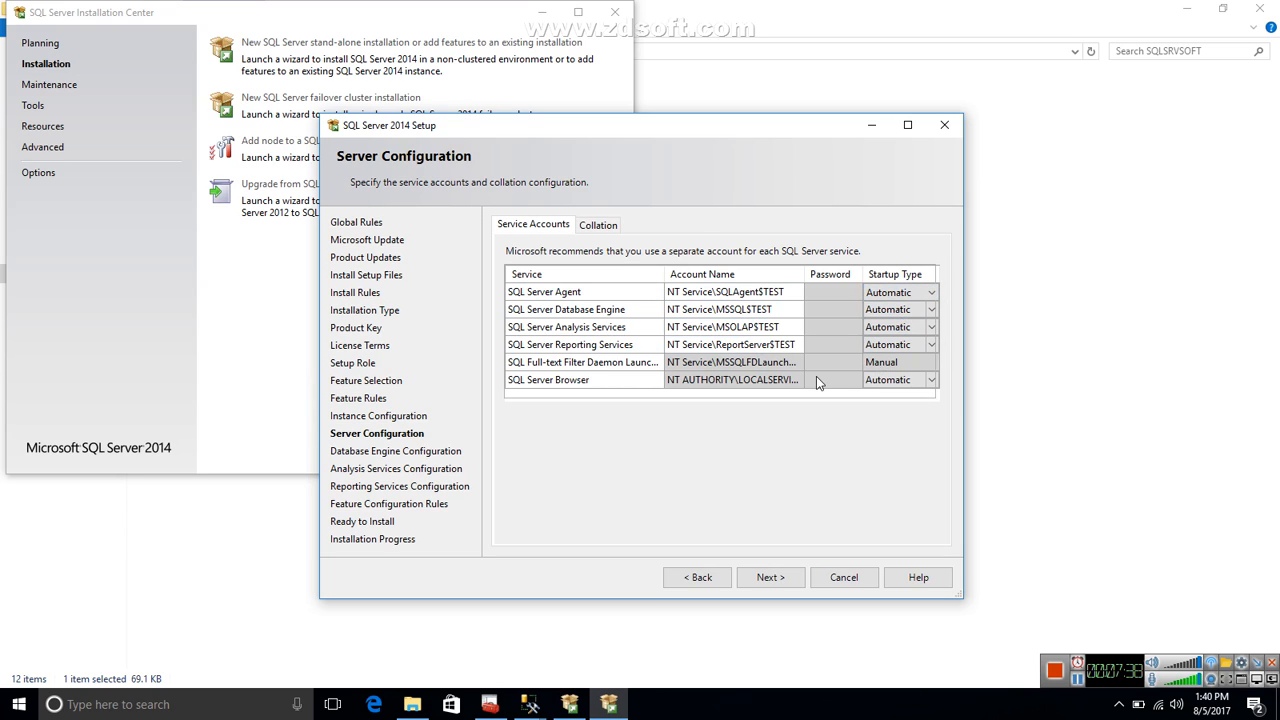
pyautogui.click(895, 385)
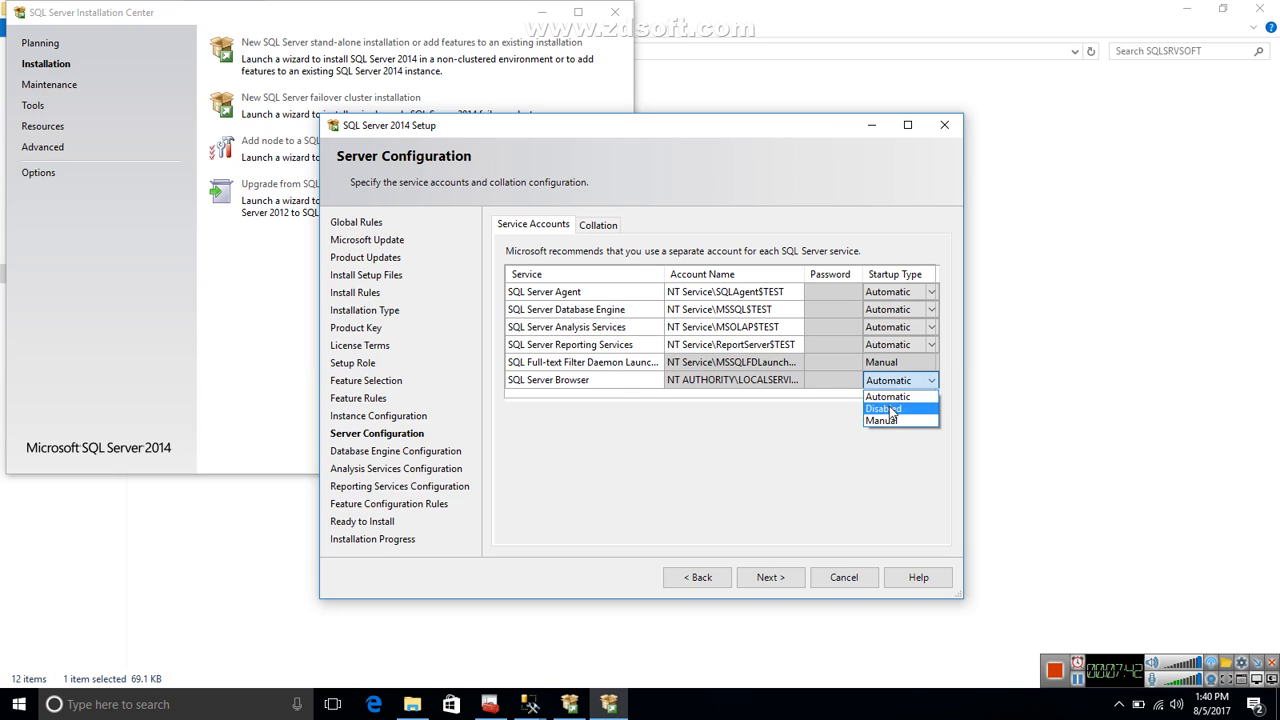
pyautogui.click(889, 409)
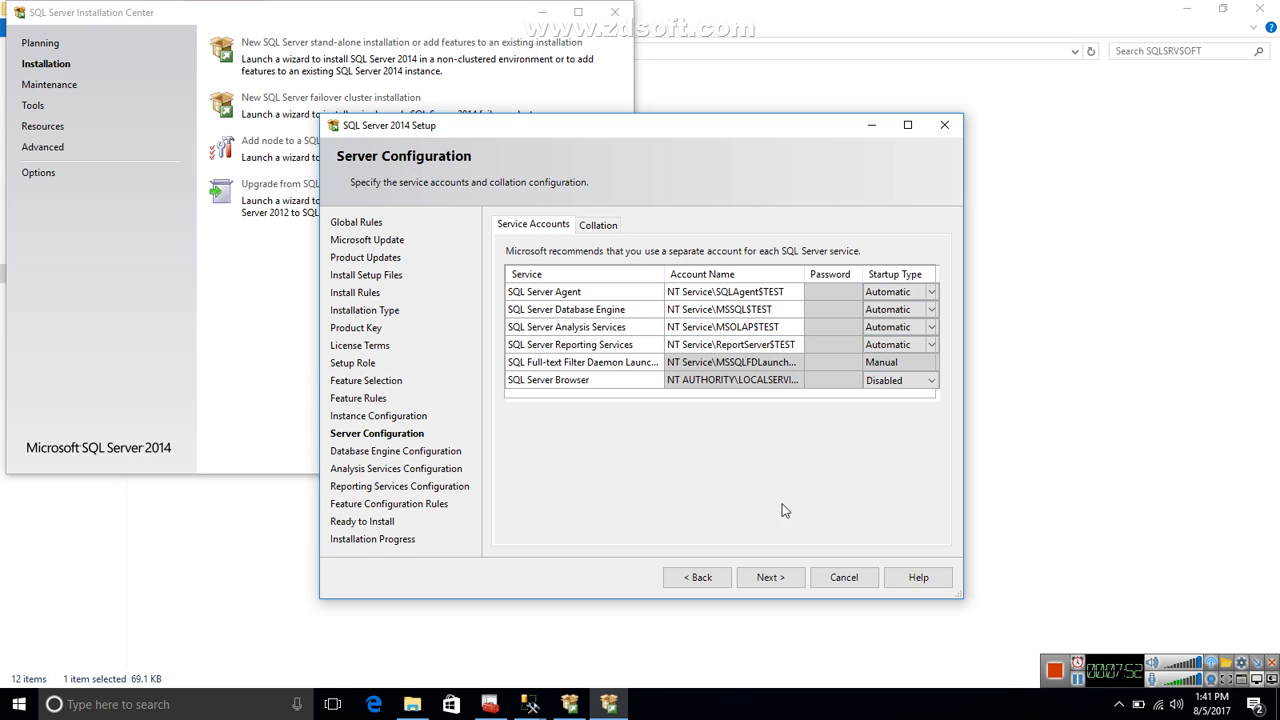
pyautogui.click(772, 578)
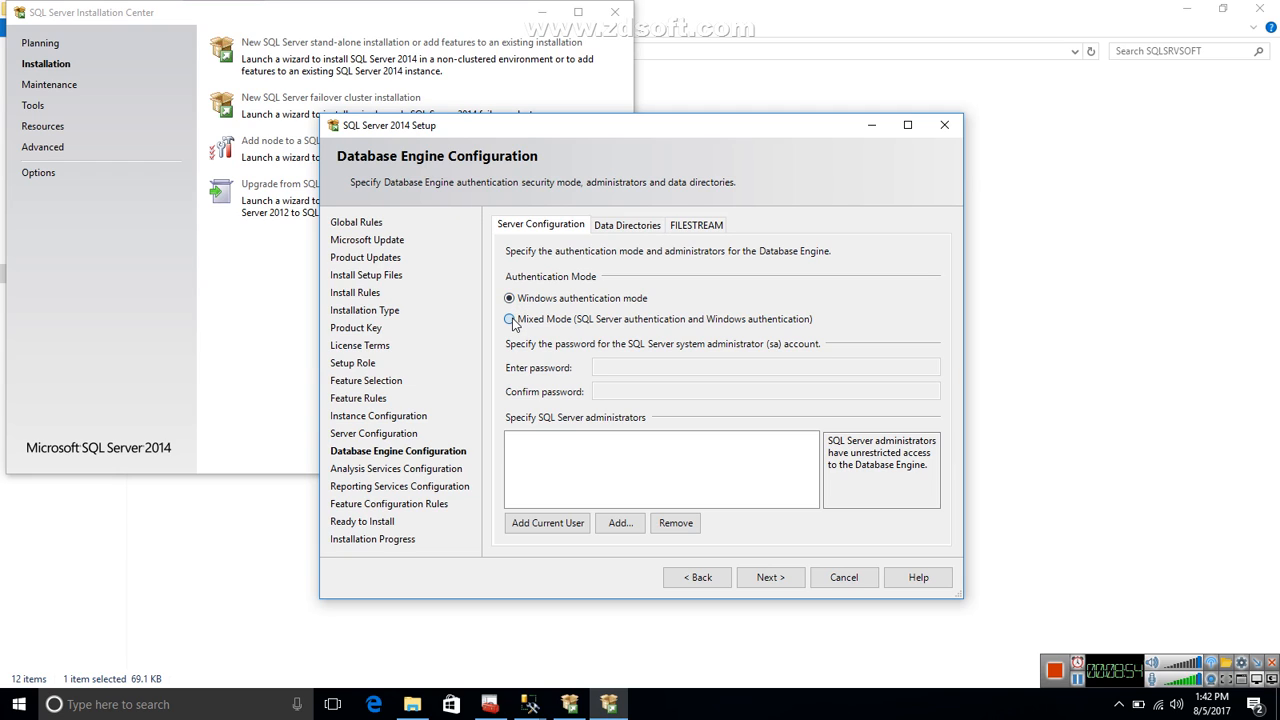
# Choose Mixed Mode authentication and enter and confirm the password for the sa account.
pyautogui.click(510, 319)
pyautogui.click(610, 366)
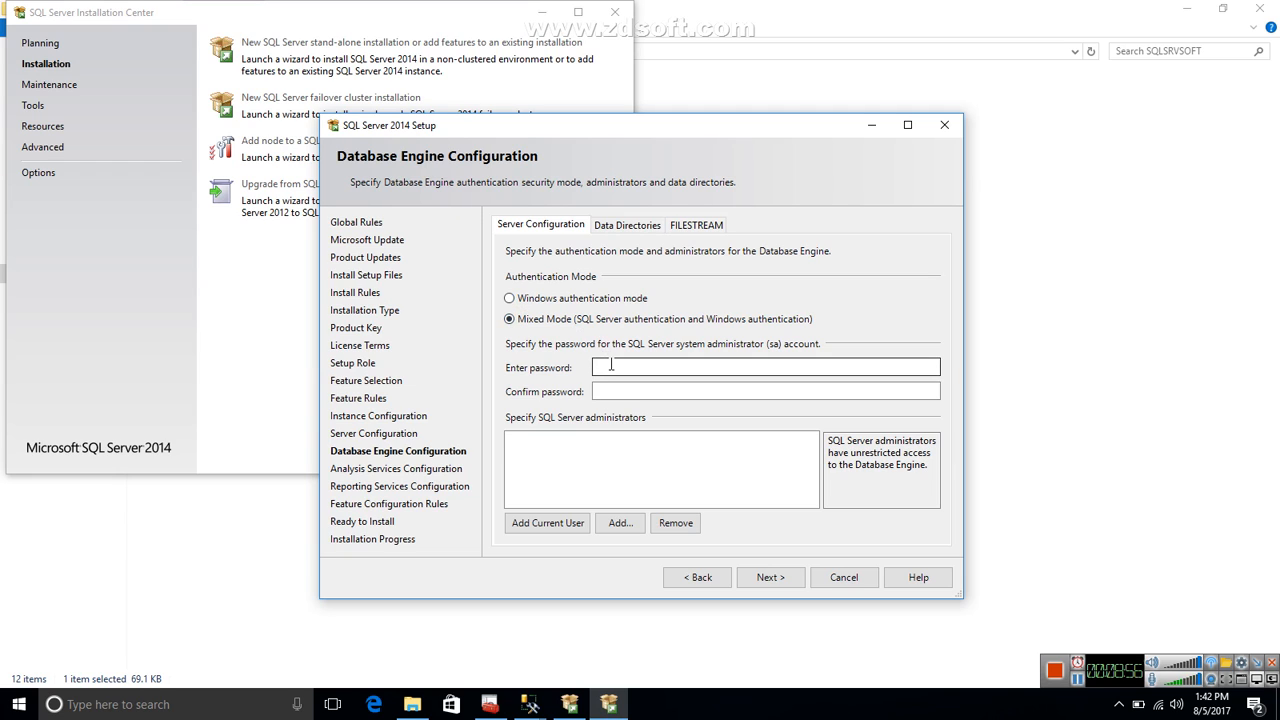
pyautogui.write('••••••')
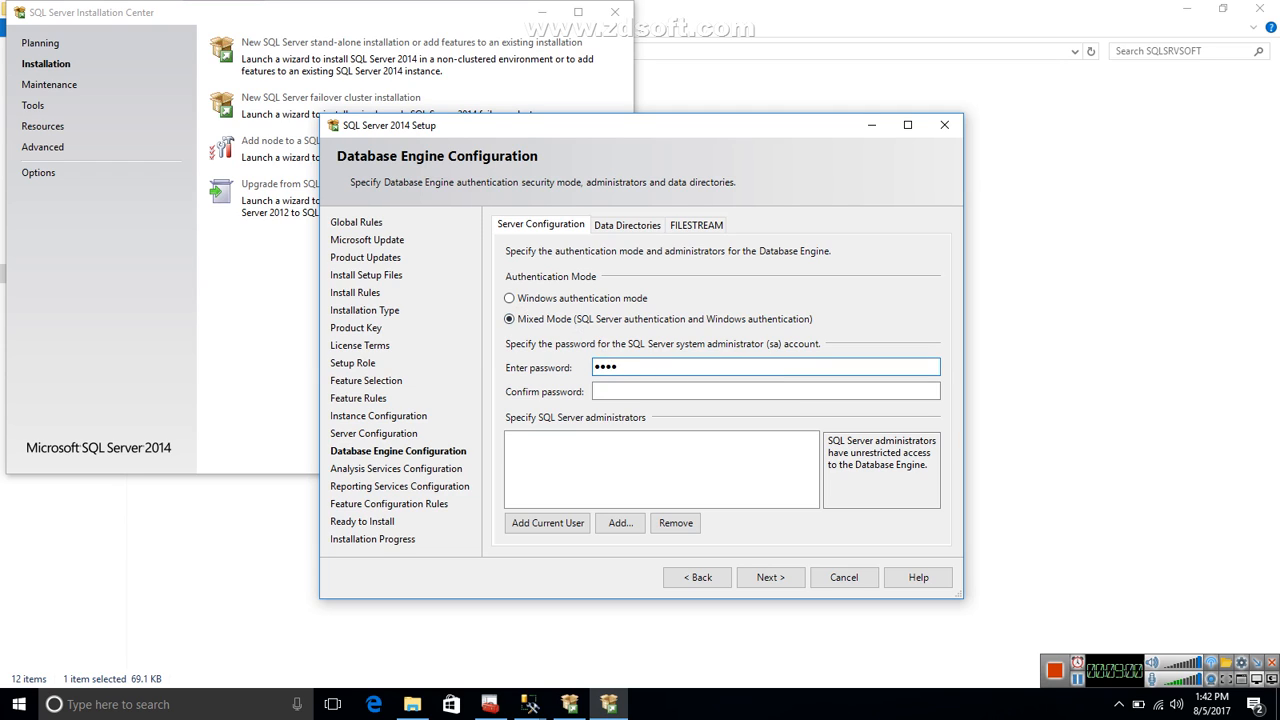
pyautogui.write('••')
pyautogui.press('Tab')
pyautogui.write('••••••••')
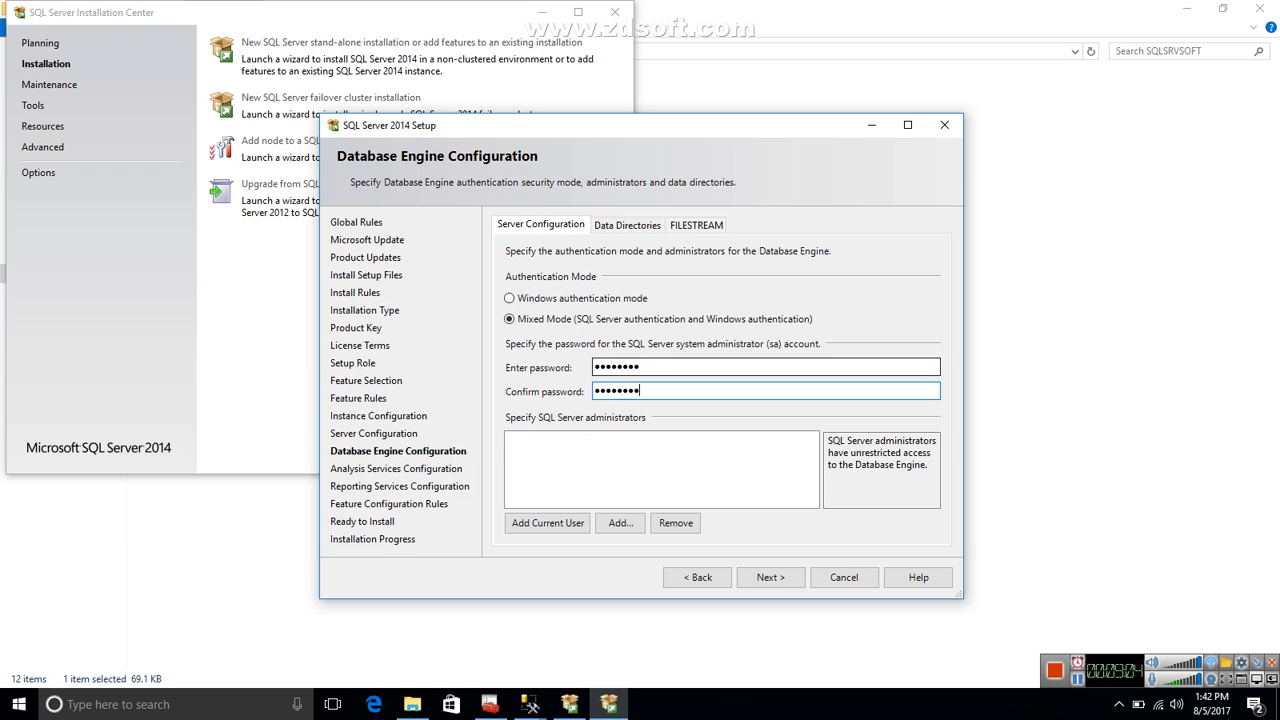
# Add the current user as a SQL Server administrator, leaving the selection of further users without adding any.
pyautogui.click(556, 524)
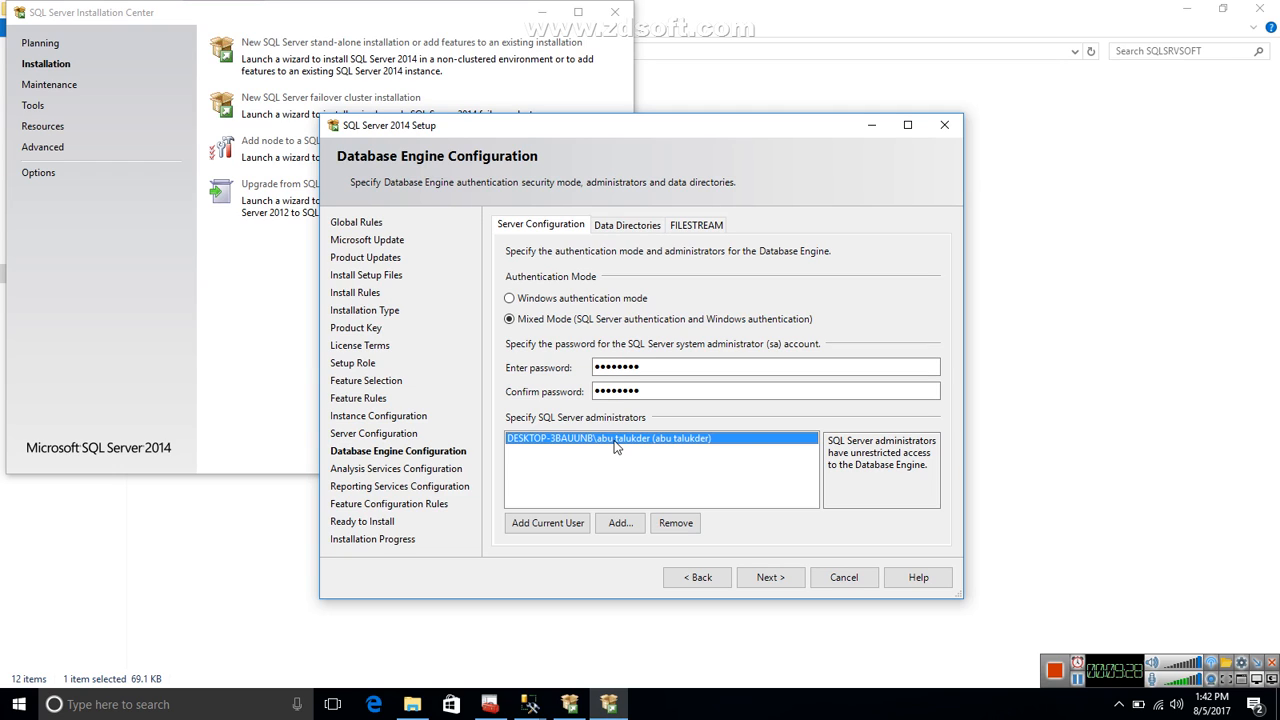
pyautogui.click(620, 524)
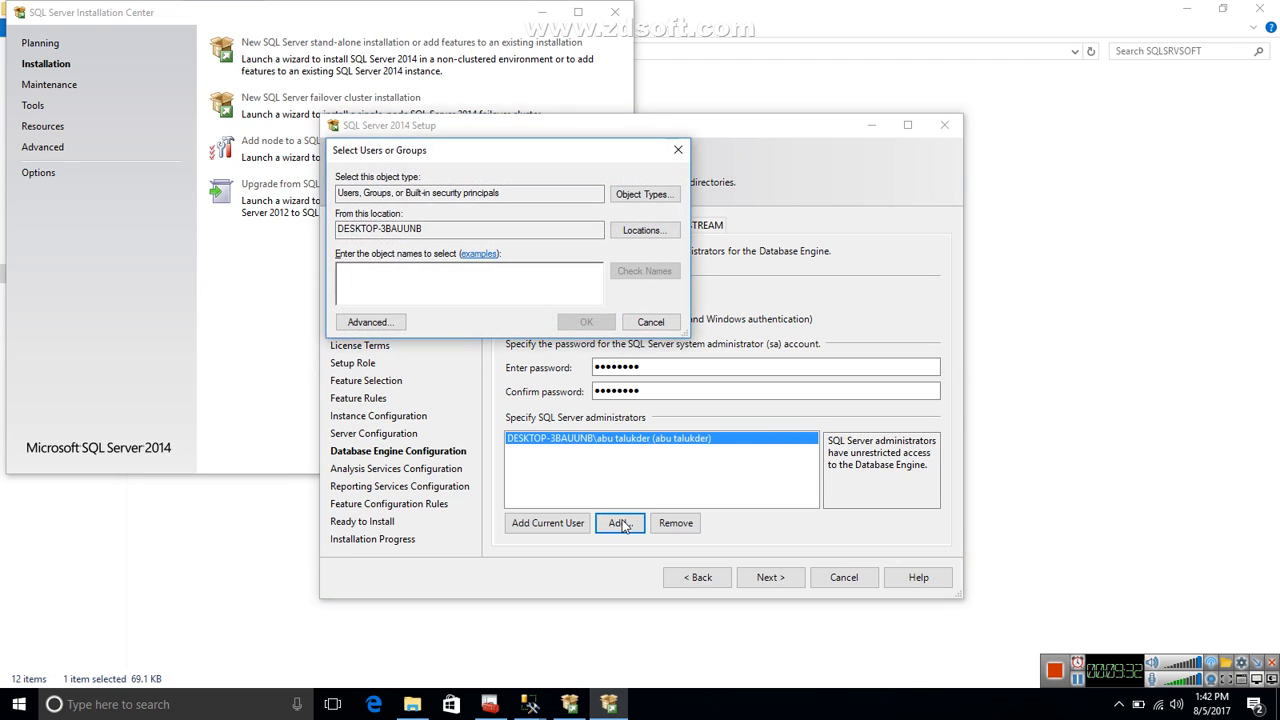
pyautogui.click(679, 150)
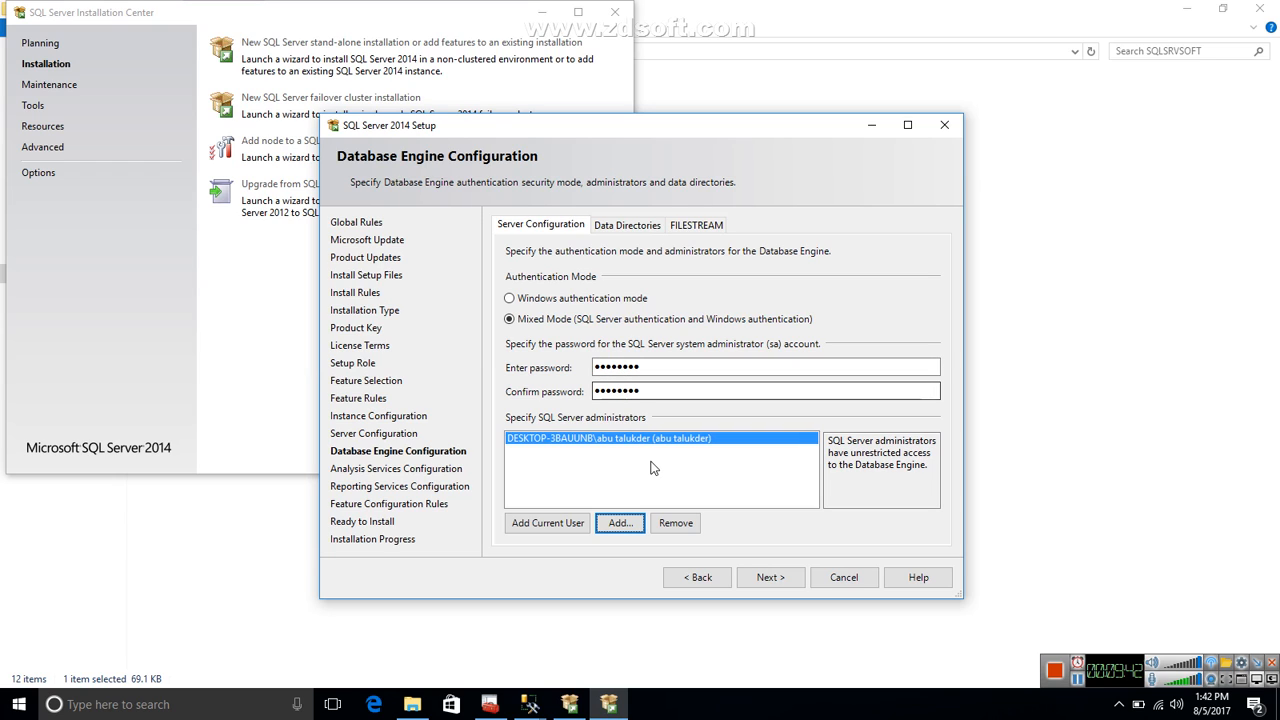
pyautogui.click(791, 587)
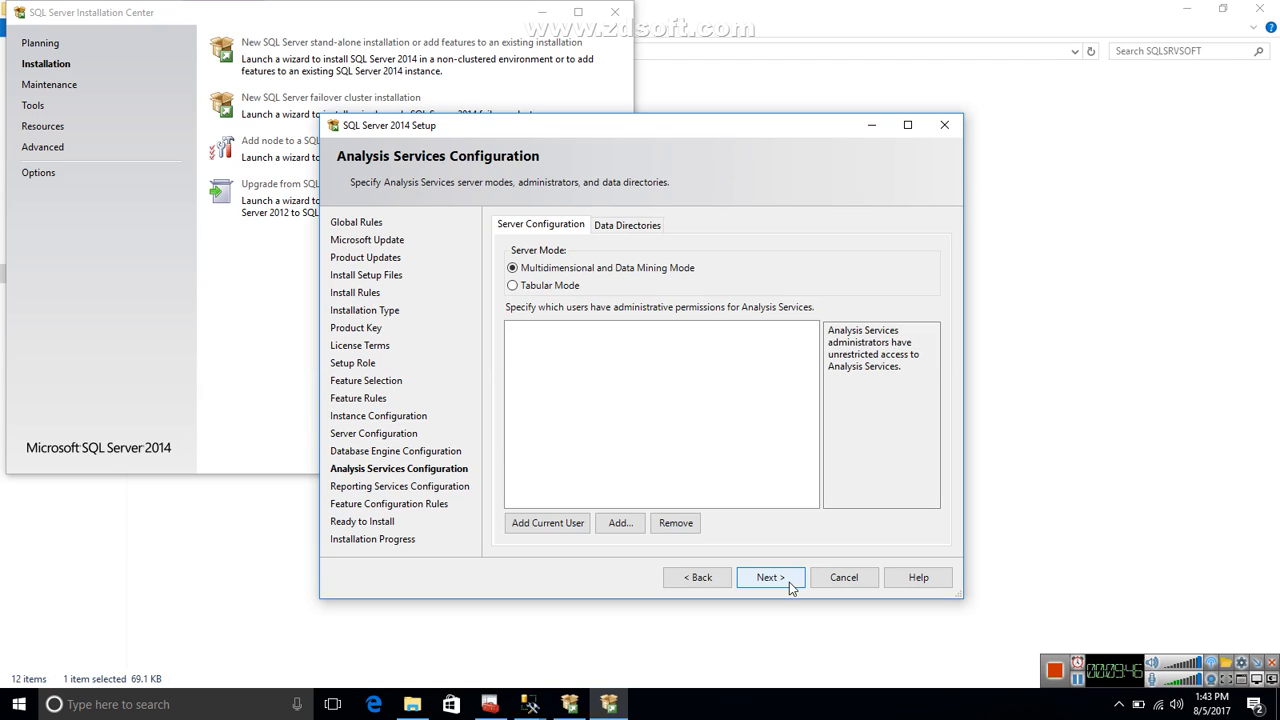
pyautogui.click(563, 292)
pyautogui.click(710, 577)
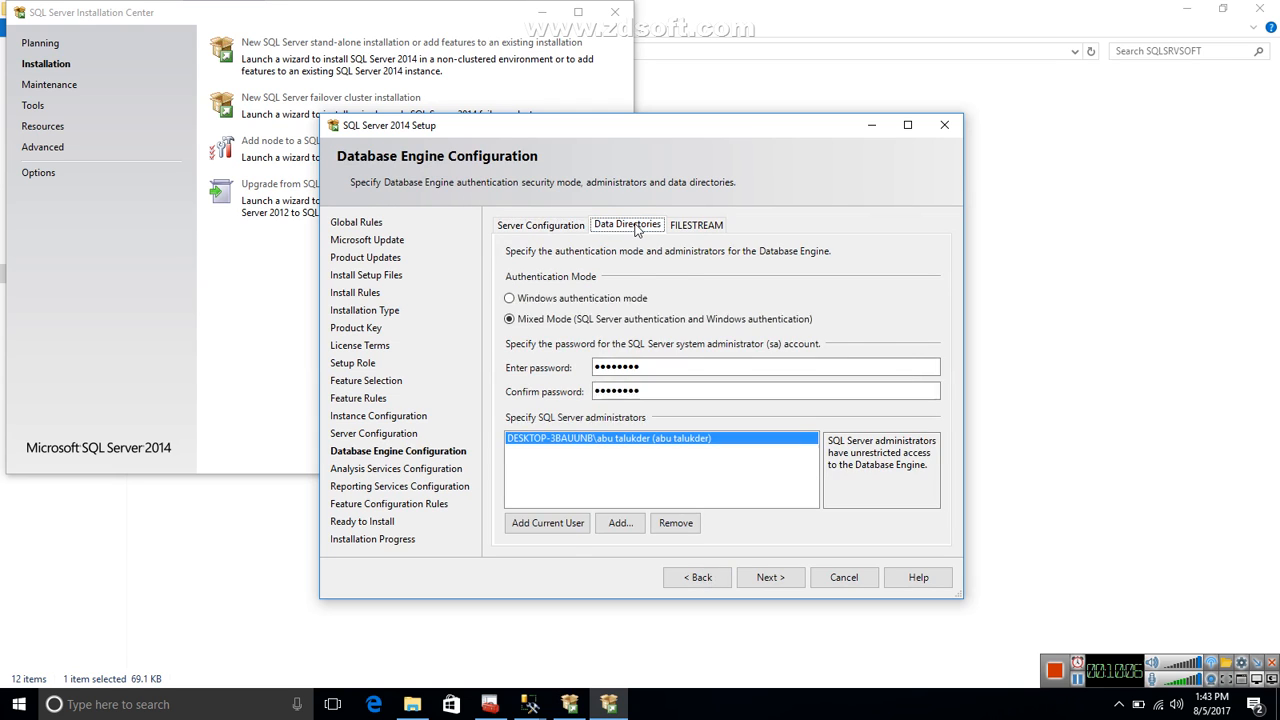
# Review the Database Engine data directories and the backup folder selection, keep the default paths and proceed.
pyautogui.click(636, 228)
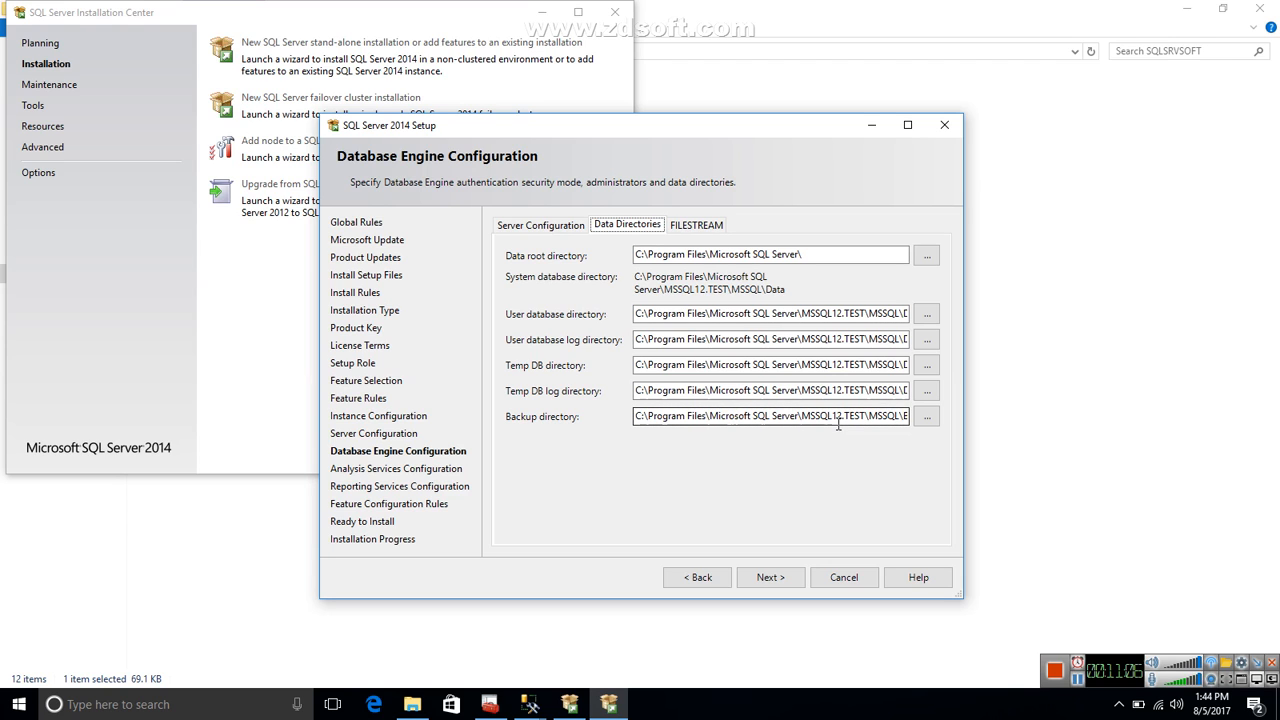
pyautogui.click(925, 416)
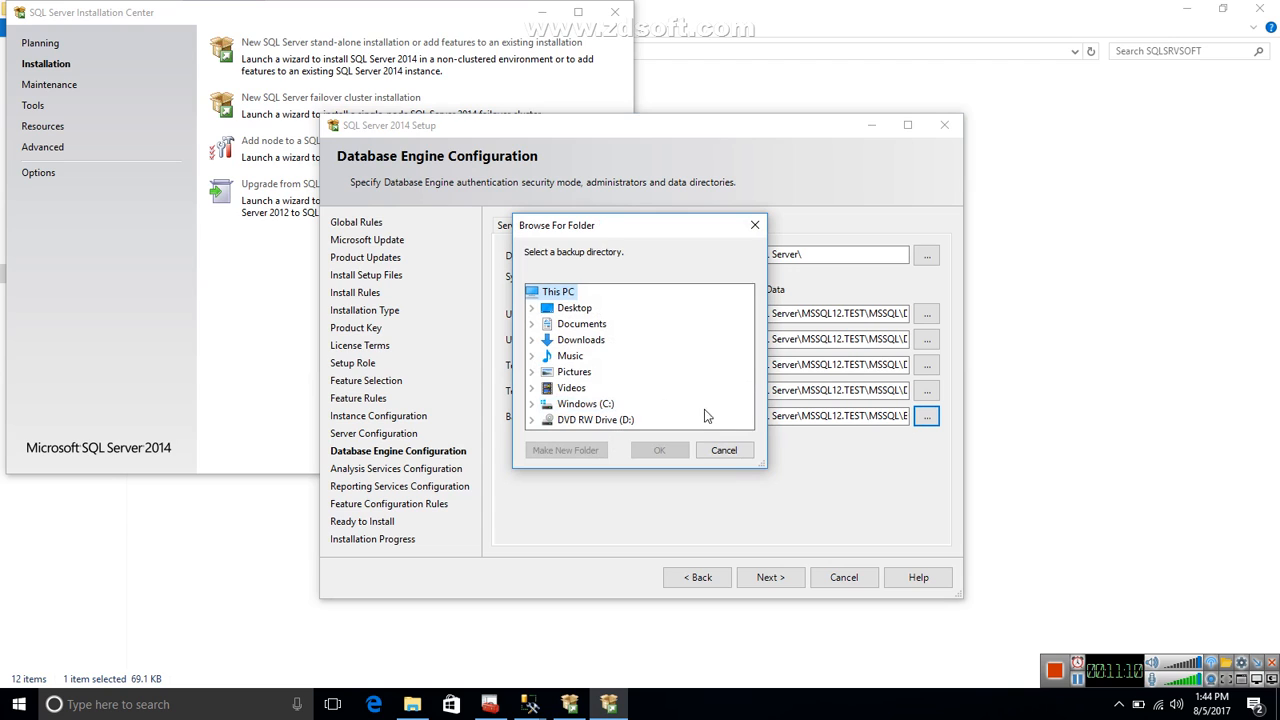
pyautogui.click(755, 227)
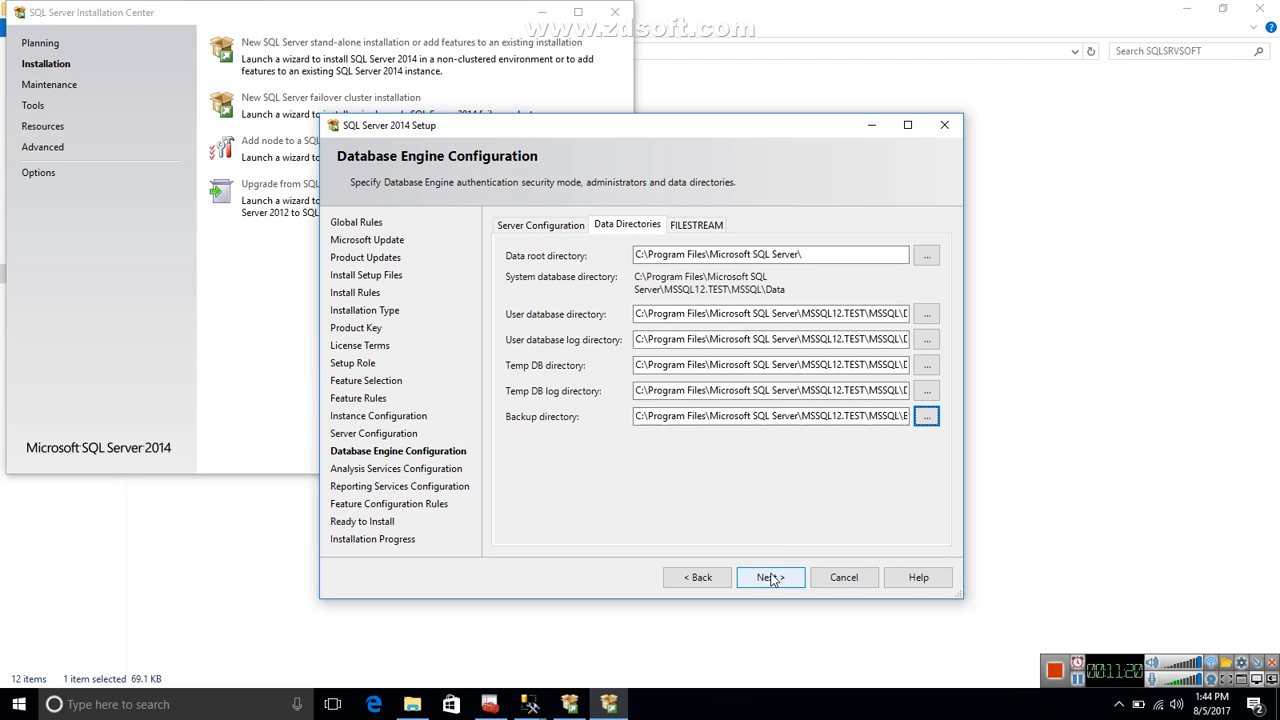
pyautogui.click(770, 578)
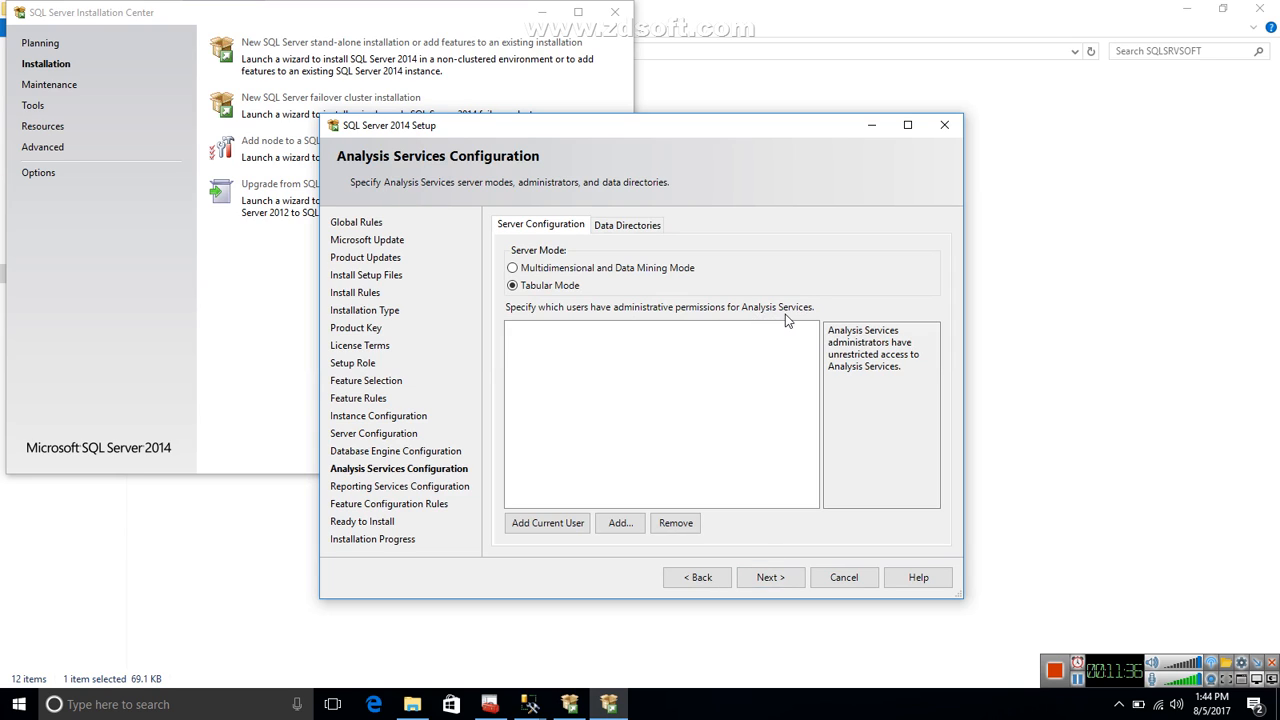
# Set Analysis Services to Multidimensional and Data Mining Mode with the current user as administrator, keep the default data directories and proceed.
pyautogui.click(591, 276)
pyautogui.click(552, 525)
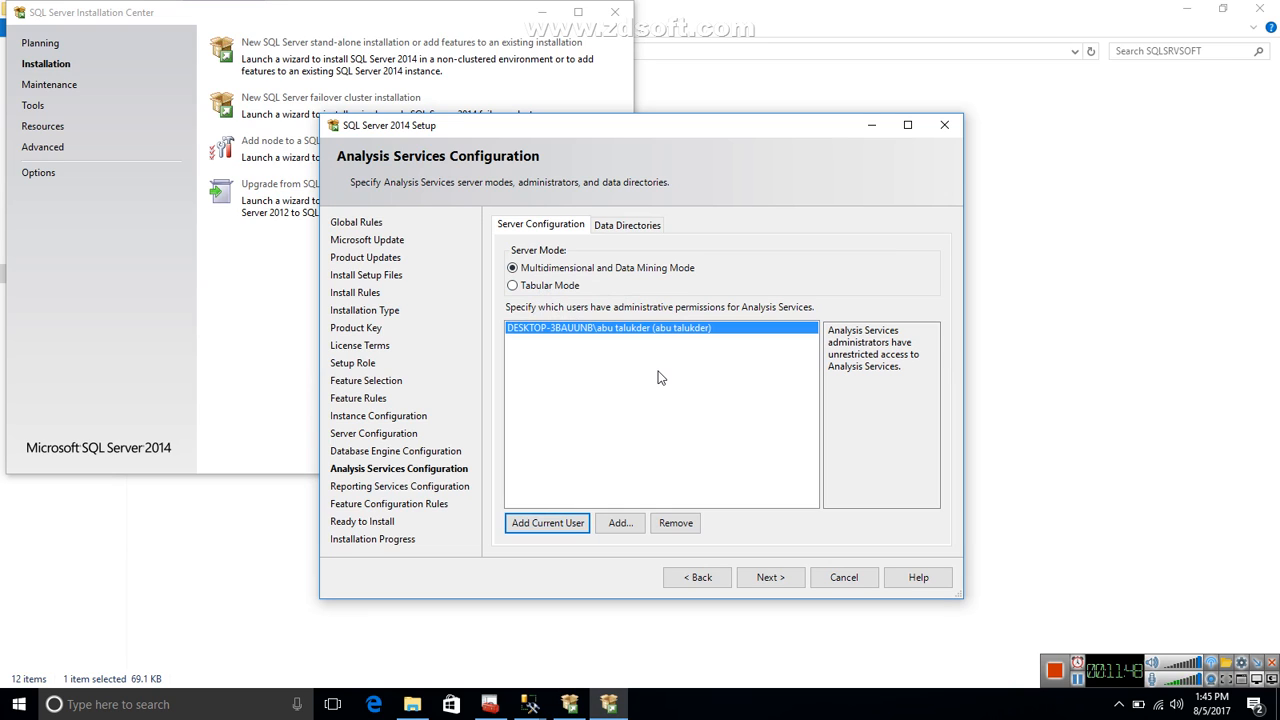
pyautogui.click(643, 228)
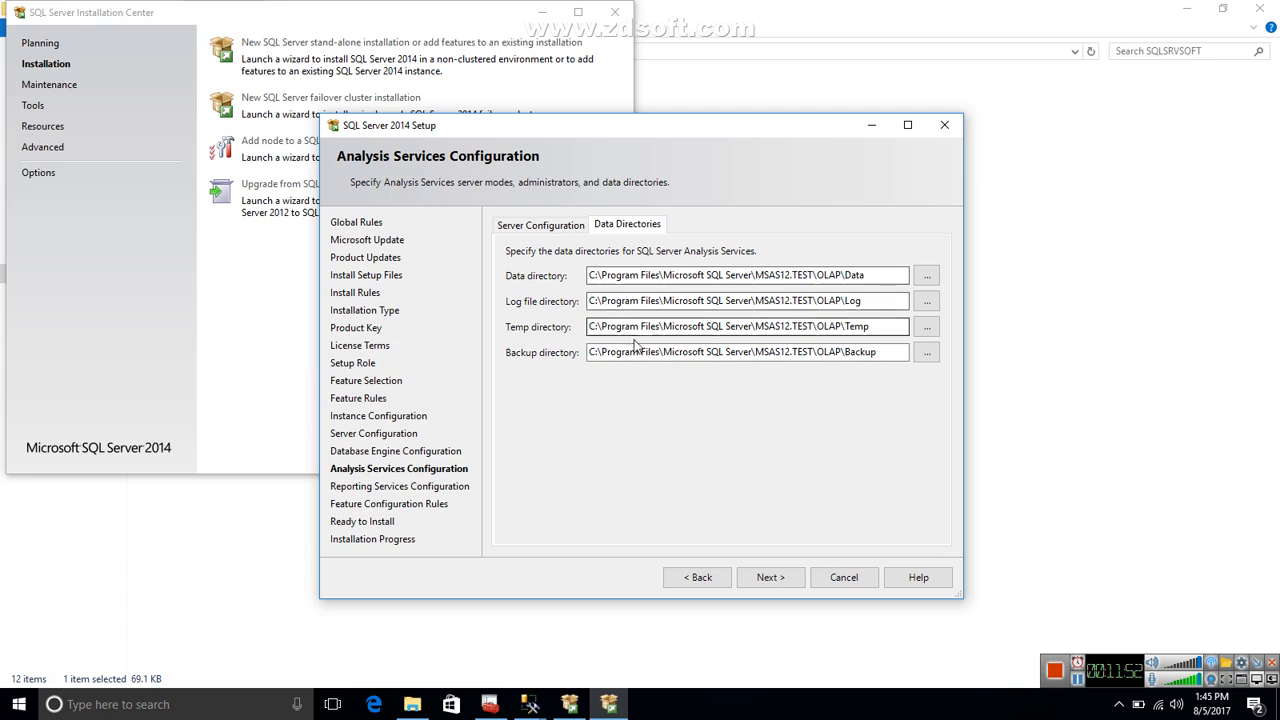
pyautogui.click(542, 228)
pyautogui.click(770, 578)
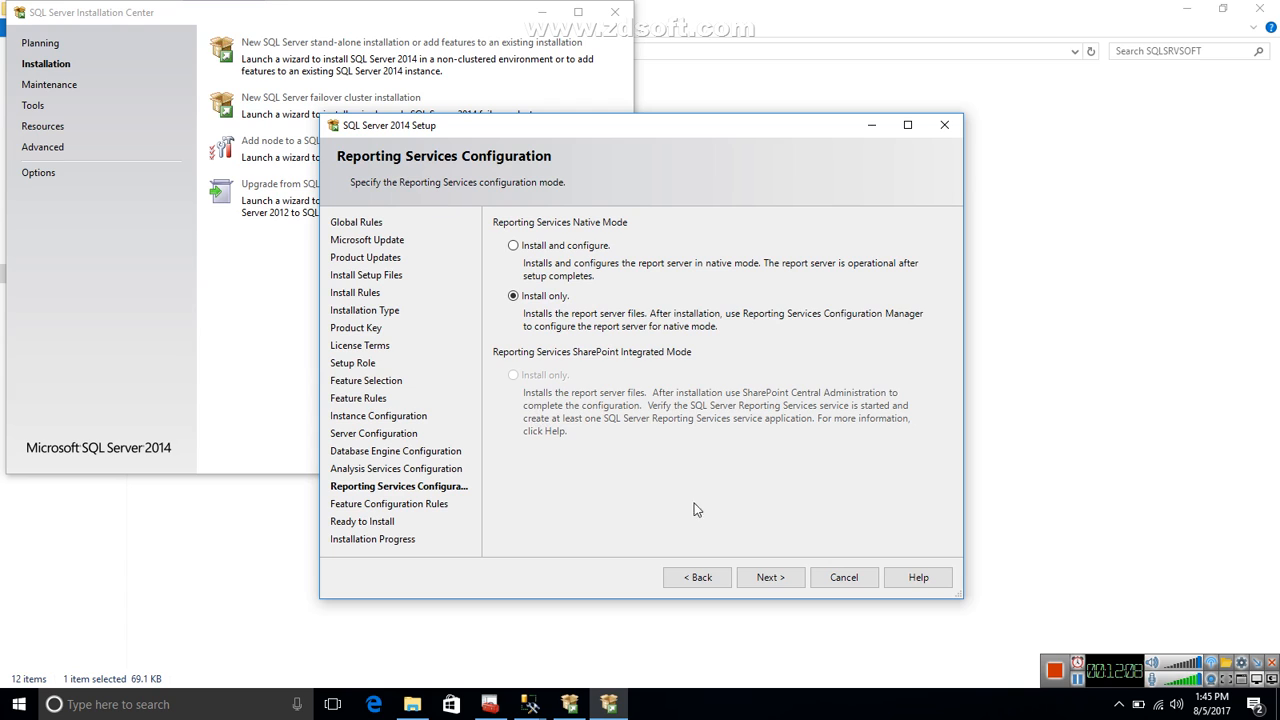
# Install the instance with Reporting Services native mode set to Install only, and close the completed setup wizard.
pyautogui.click(777, 578)
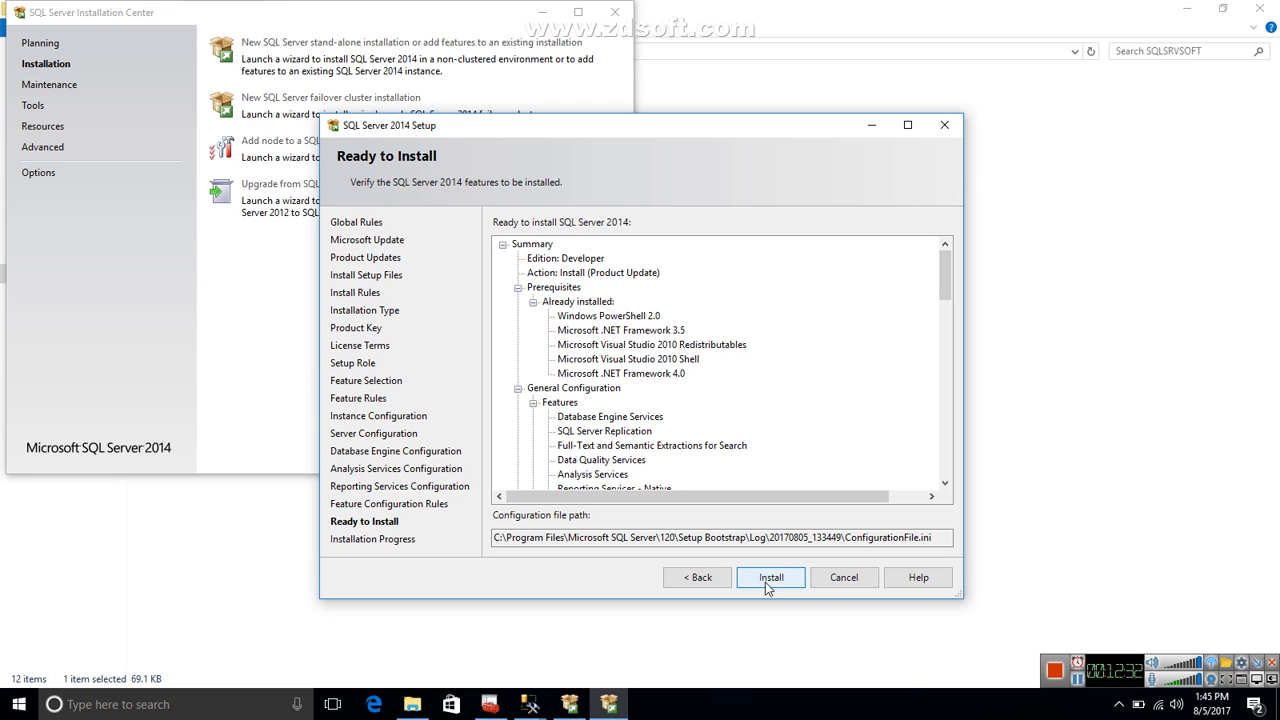
pyautogui.click(769, 578)
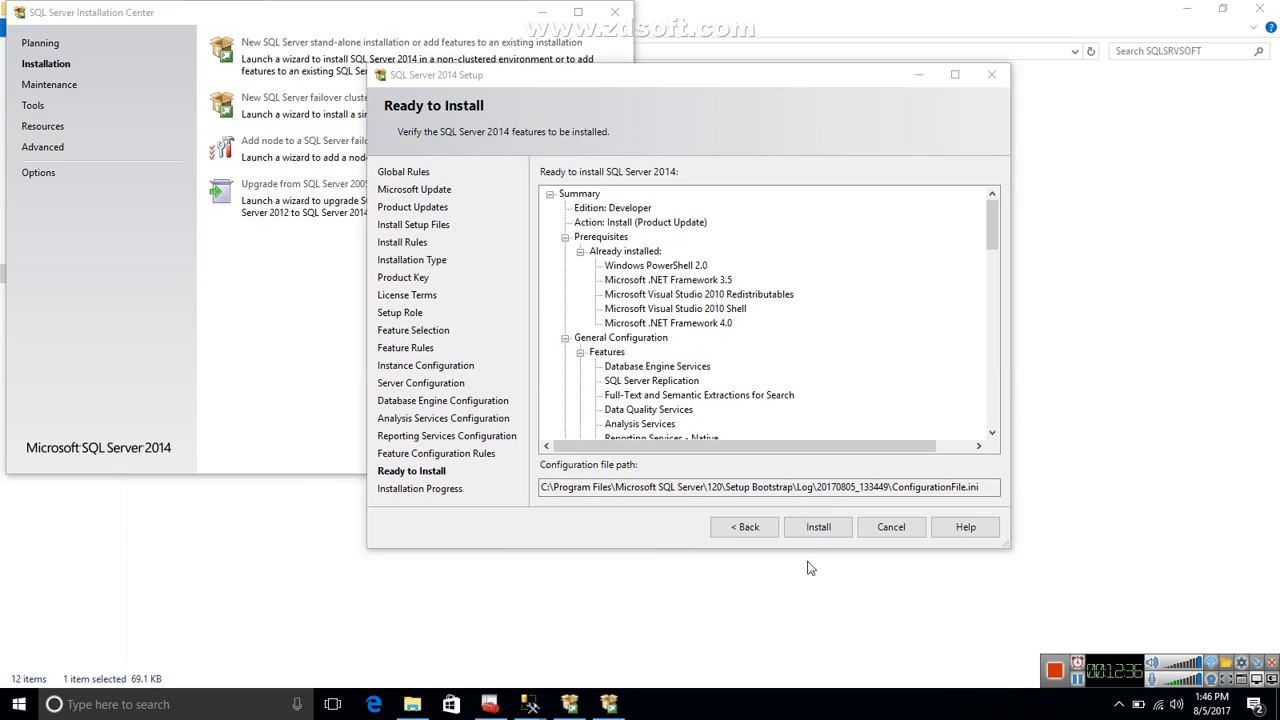
pyautogui.click(825, 532)
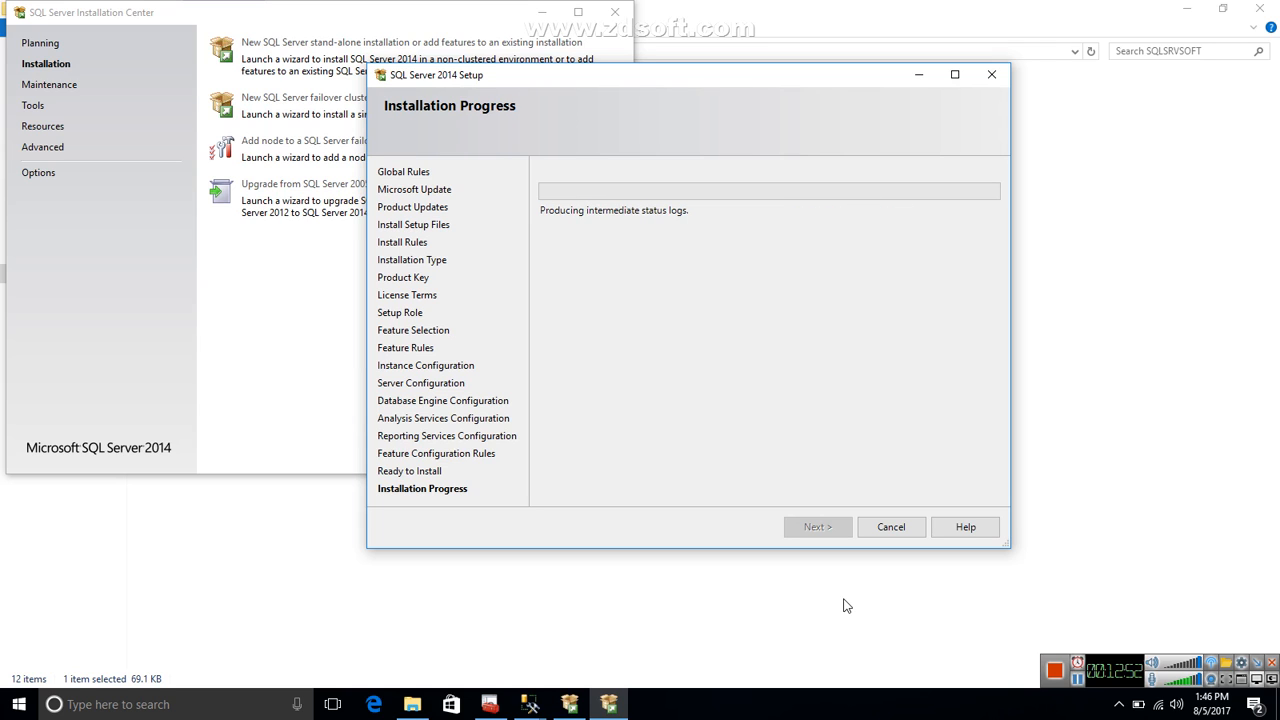
pyautogui.click(1075, 682)
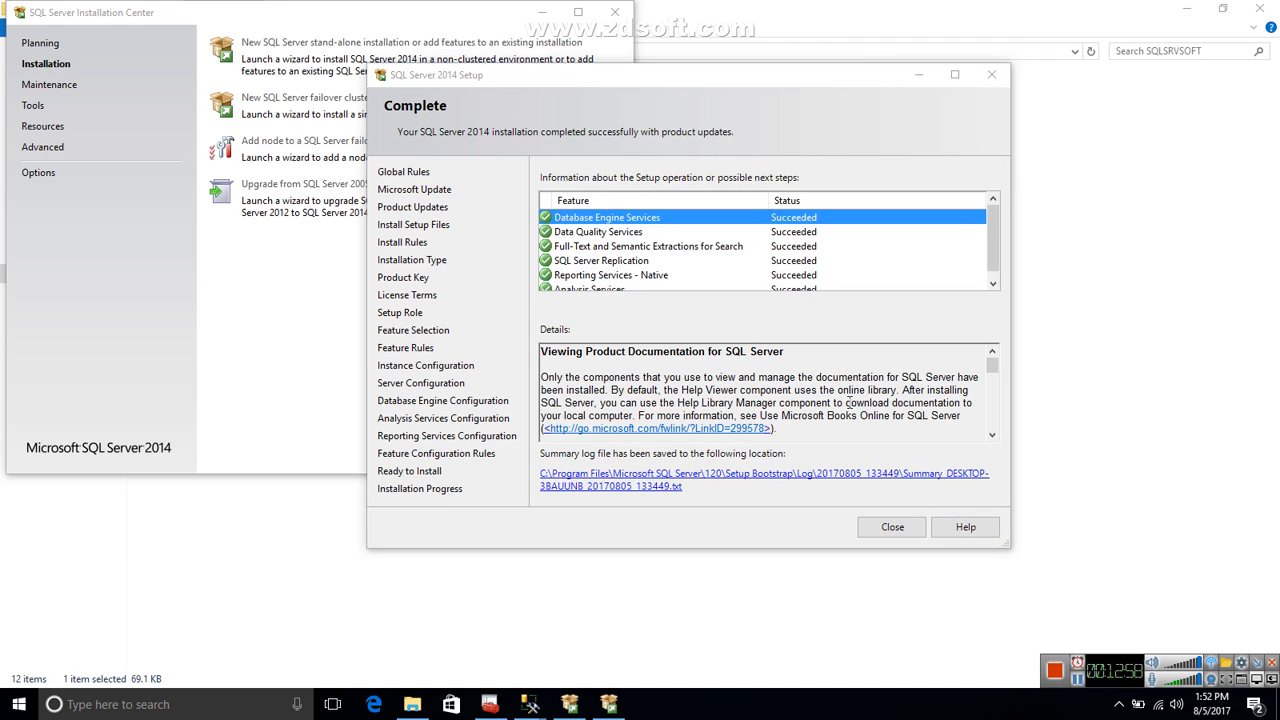
pyautogui.click(893, 527)
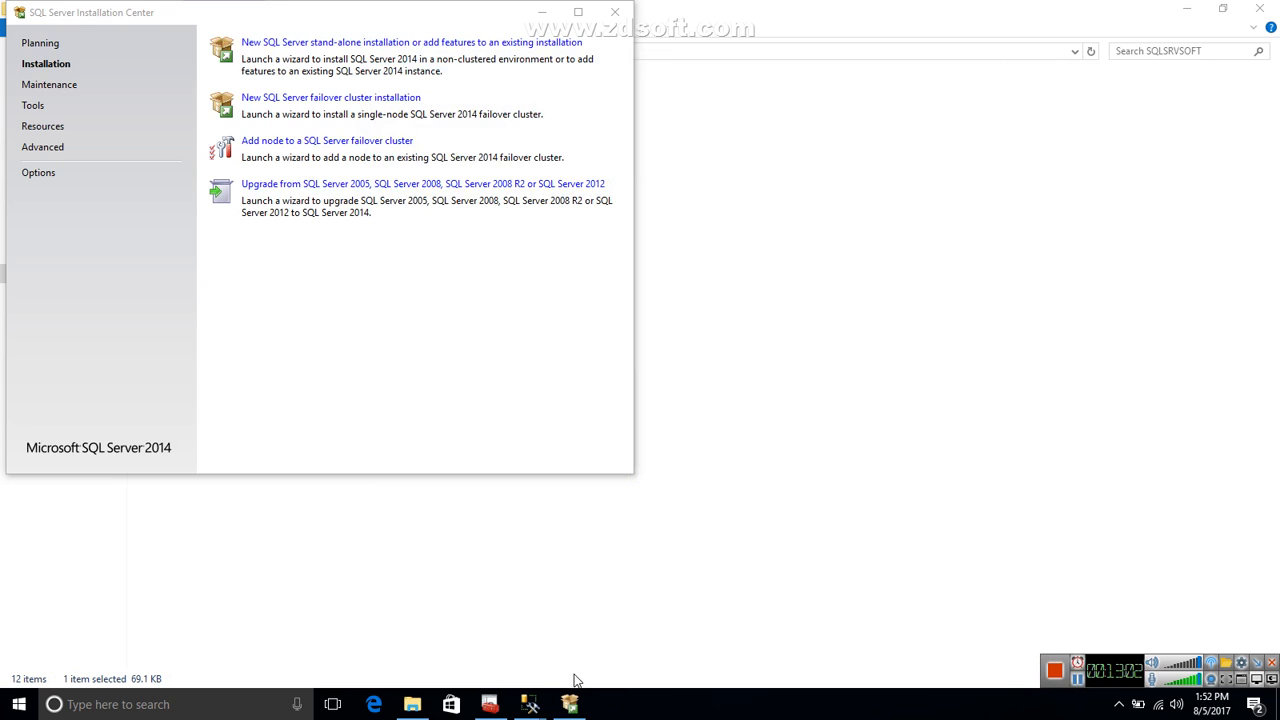
# Browse the installed Microsoft SQL Server 2008 and 2014 programs to locate SQL Server 2014 Configuration Manager.
pyautogui.click(503, 708)
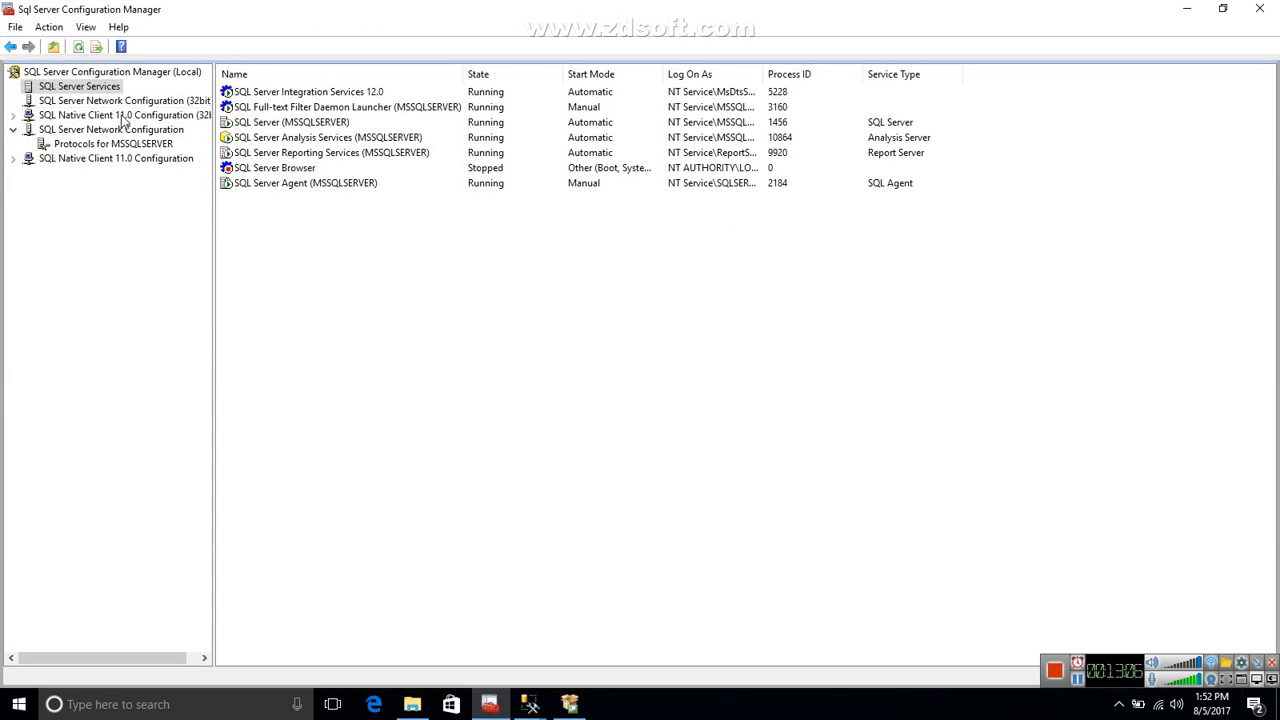
pyautogui.click(20, 706)
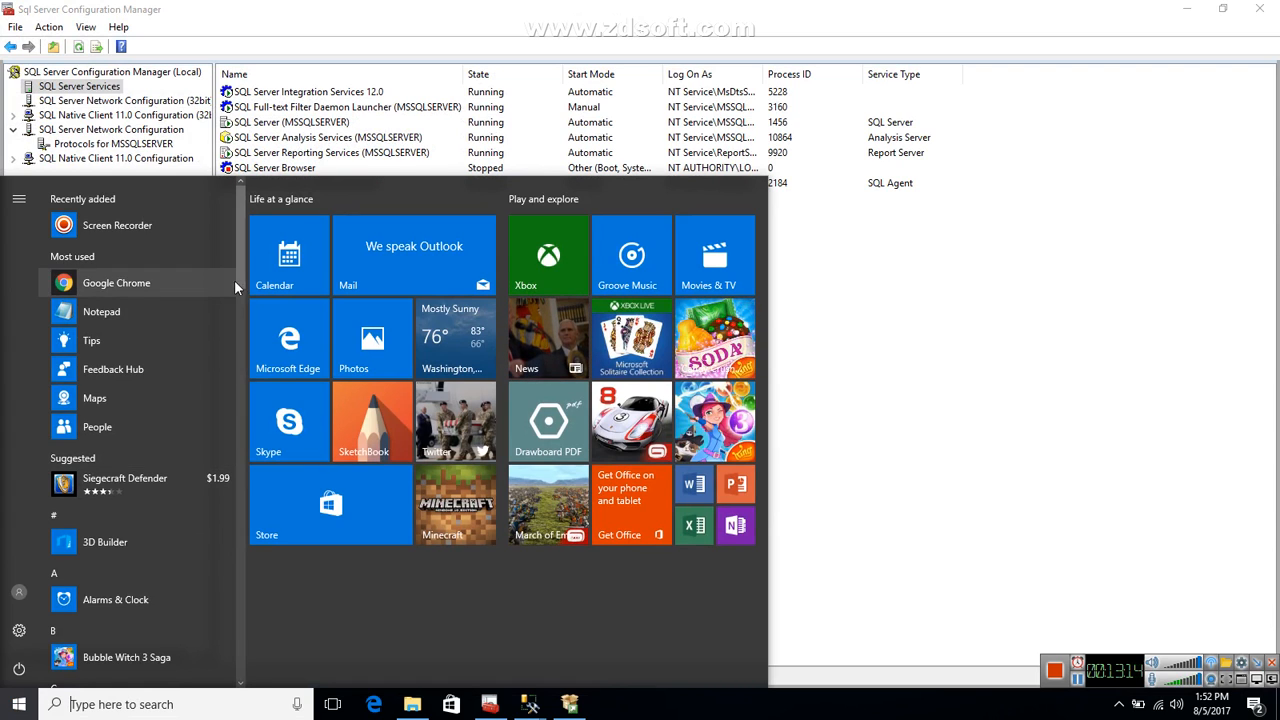
pyautogui.moveTo(241, 271); pyautogui.dragTo(258, 460)
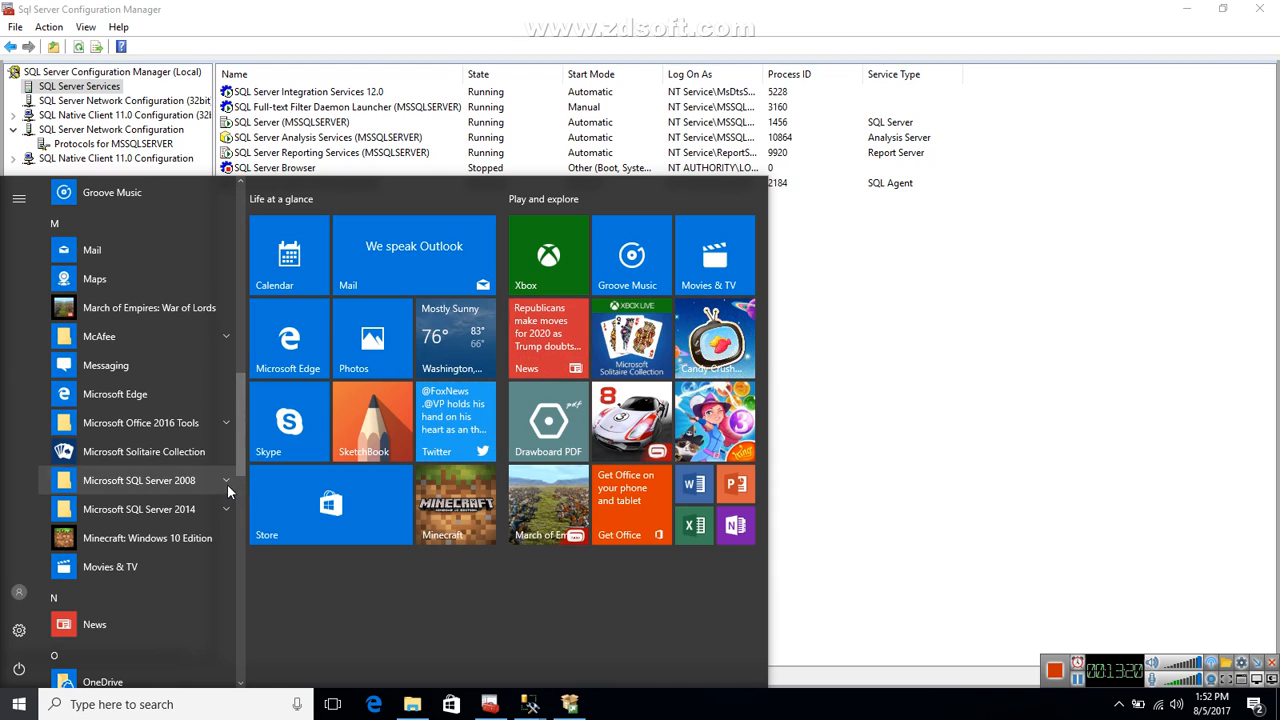
pyautogui.click(227, 484)
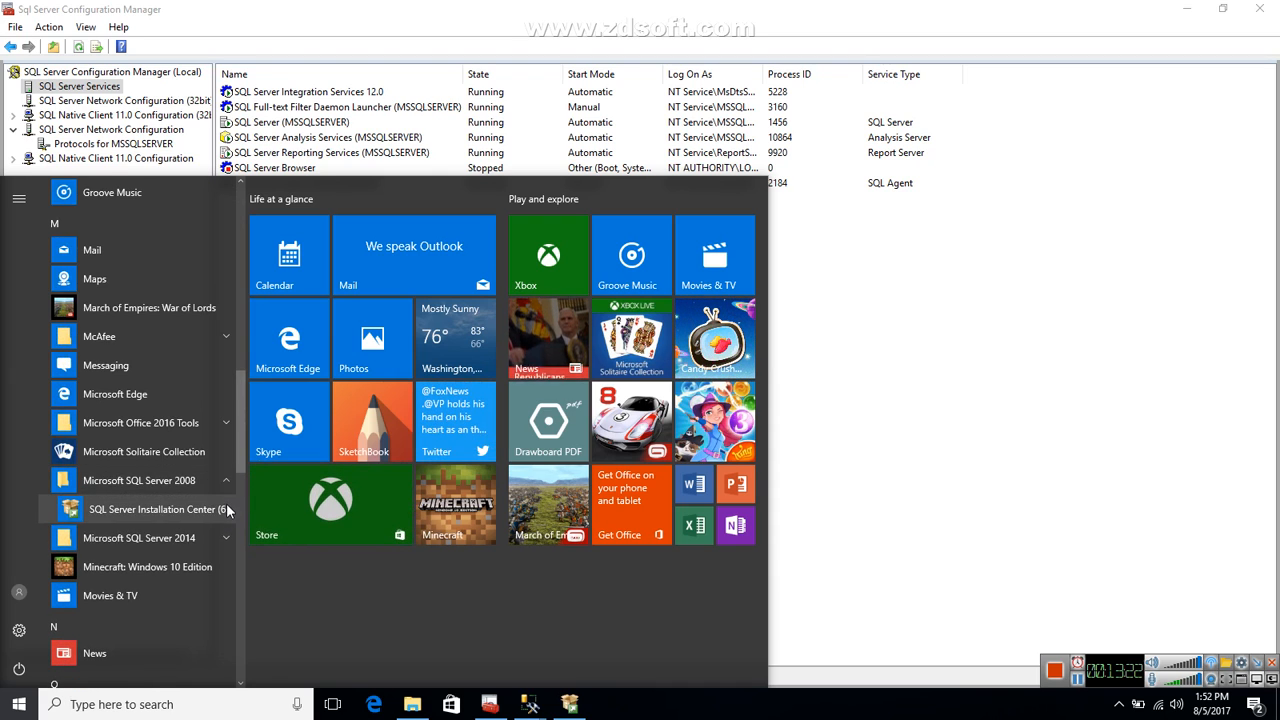
pyautogui.click(223, 538)
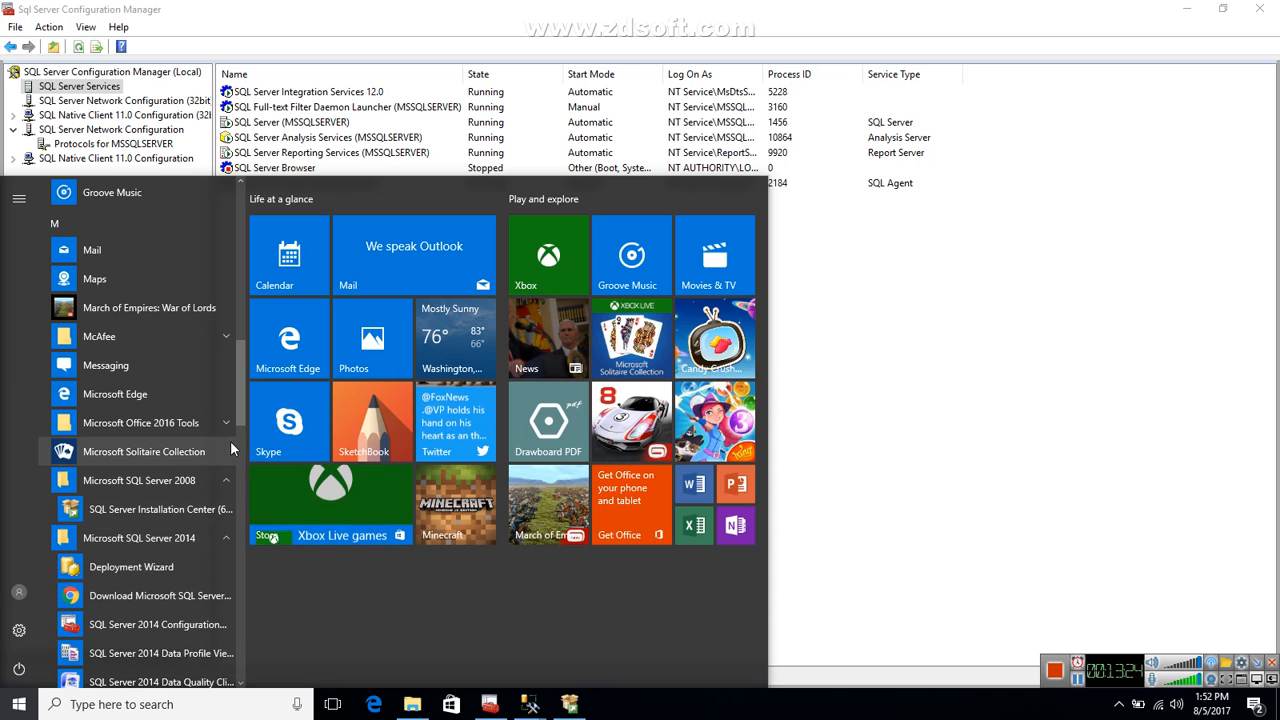
pyautogui.moveTo(241, 417); pyautogui.dragTo(249, 487)
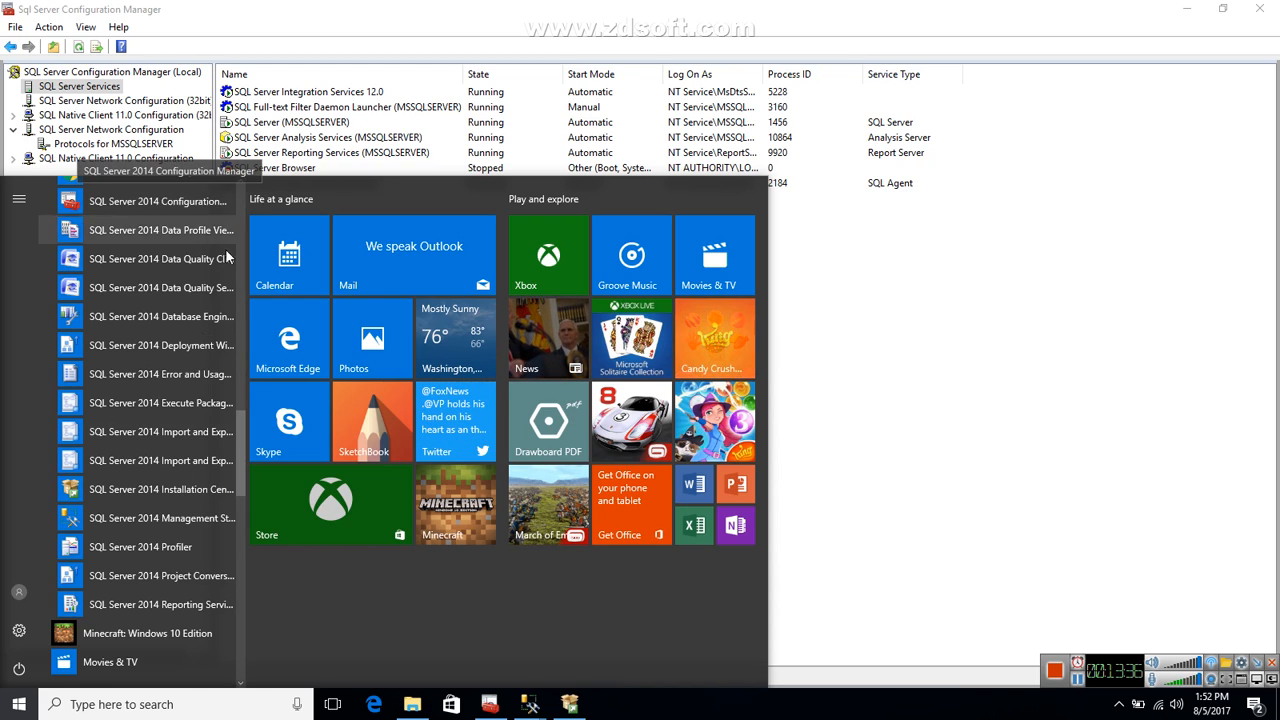
# Switch to SQL Server Configuration Manager and refresh SQL Server Services to check the services of the new instance.
pyautogui.click(490, 704)
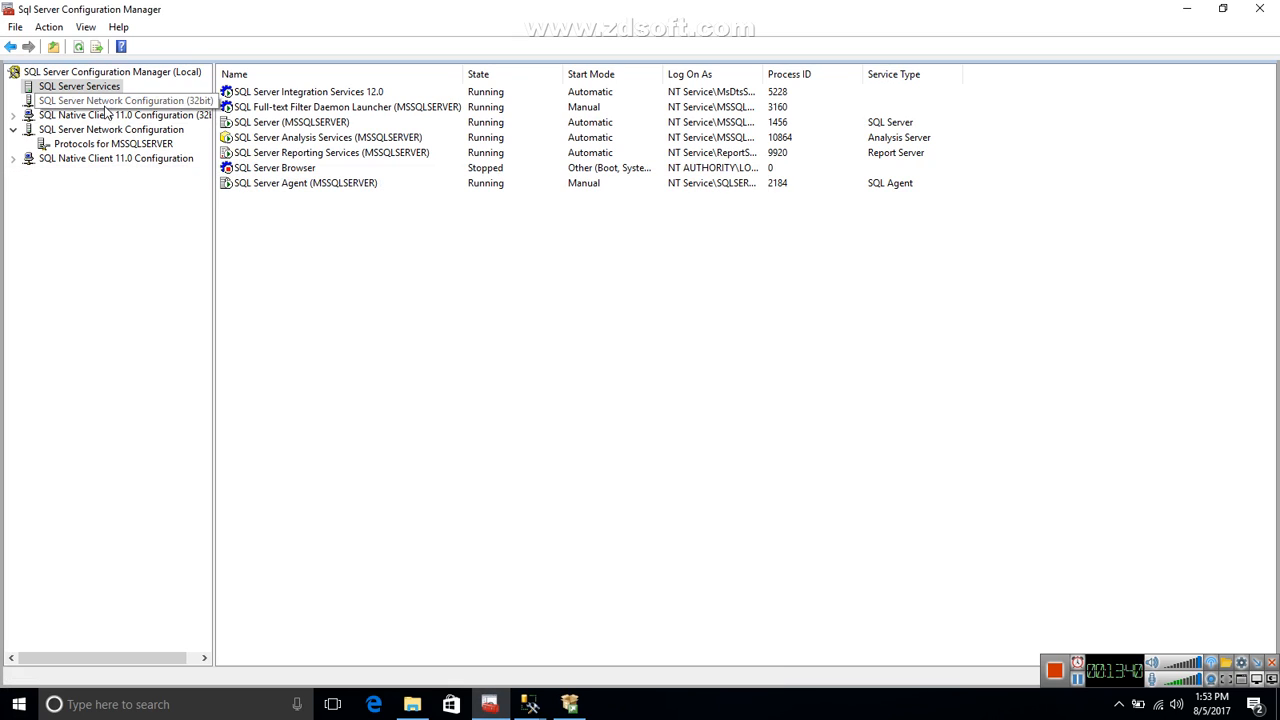
pyautogui.rightClick(104, 93)
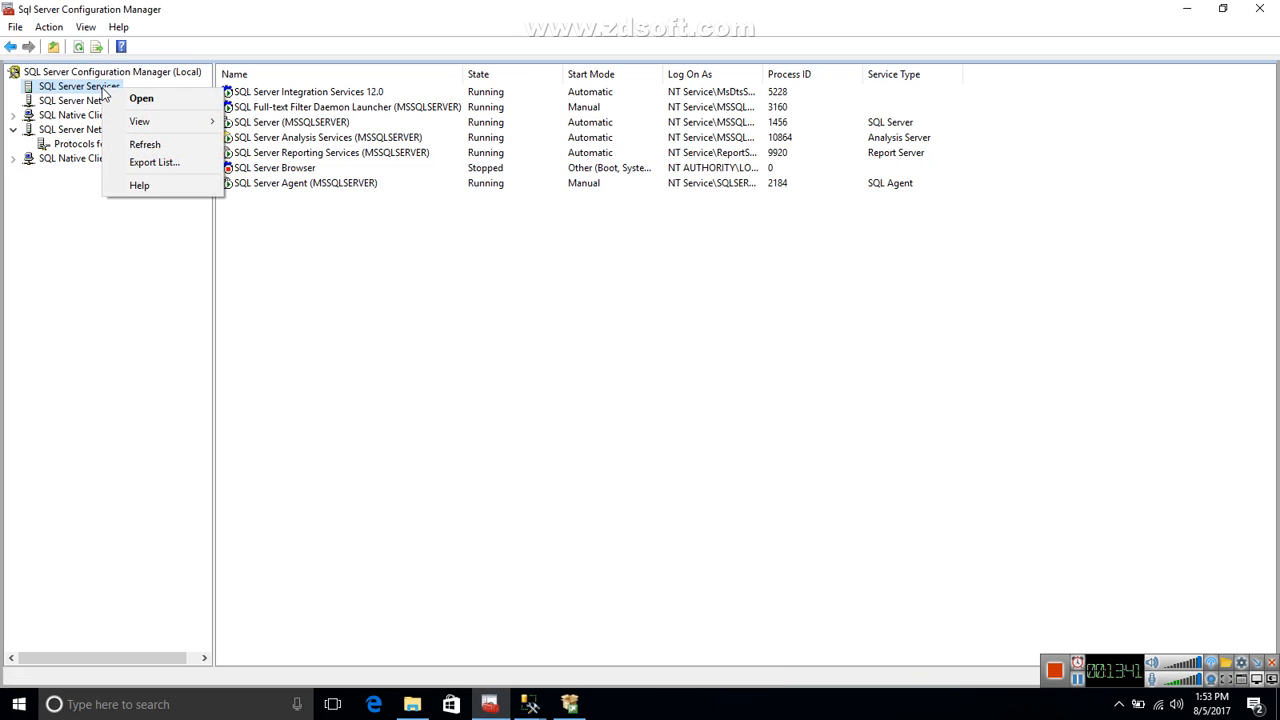
pyautogui.click(128, 143)
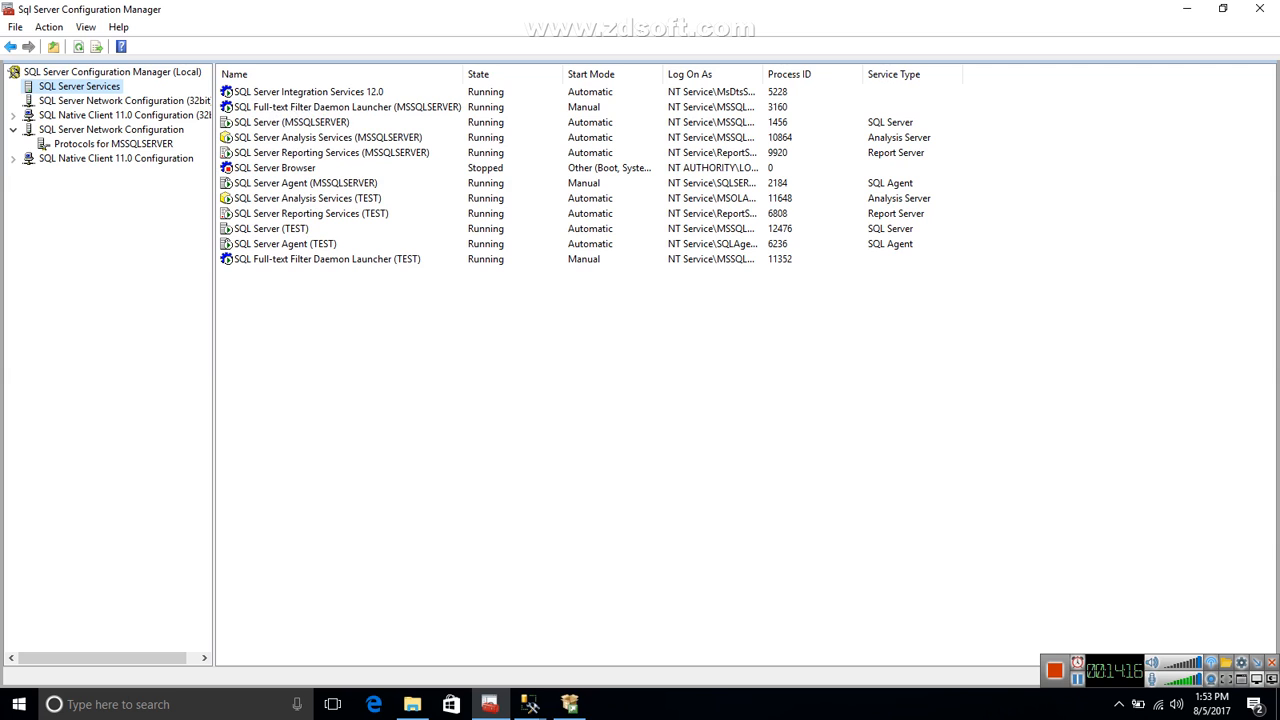
# Switch to SQL Server Management Studio and look through the installed Microsoft SQL Server 2014 programs for its entry.
pyautogui.click(530, 704)
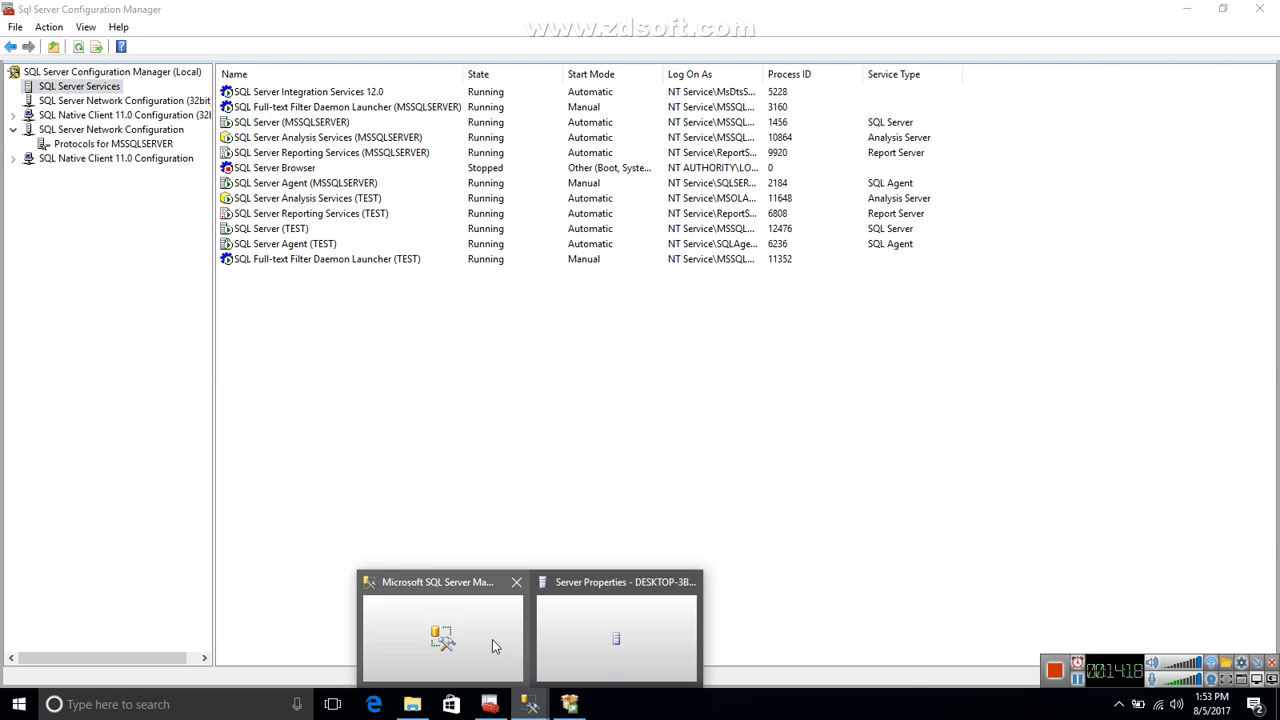
pyautogui.click(492, 646)
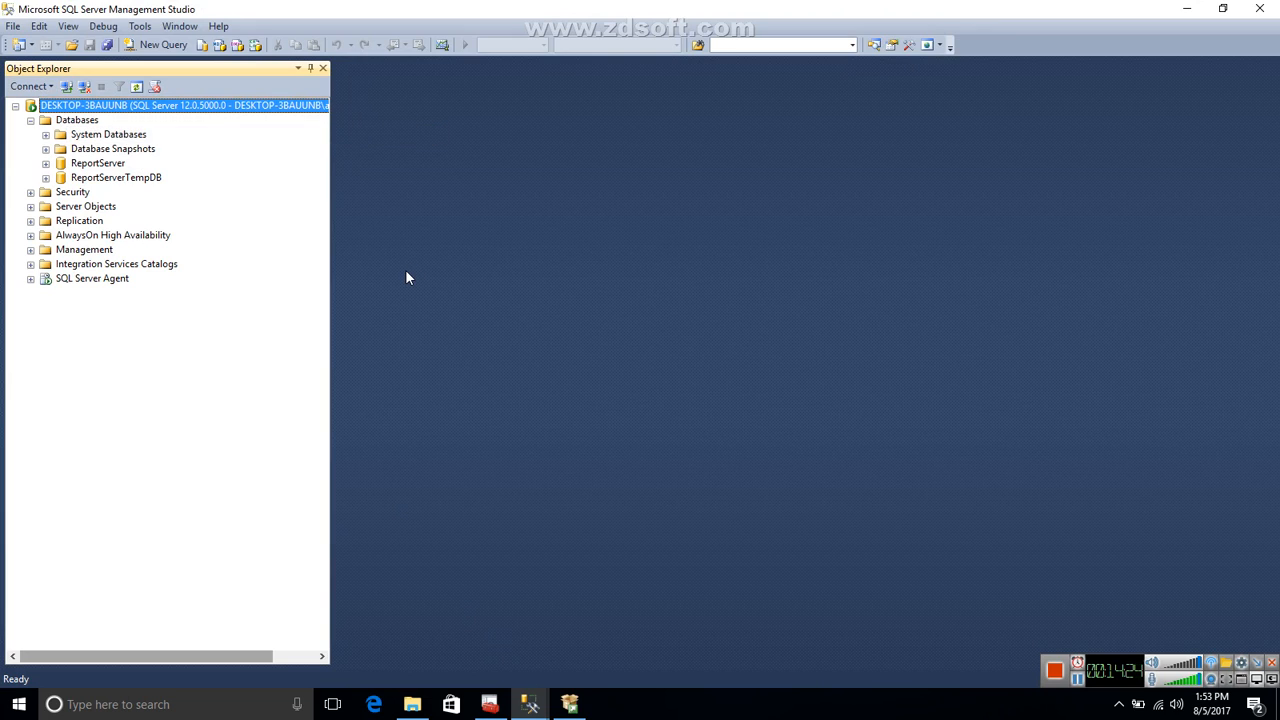
pyautogui.click(18, 704)
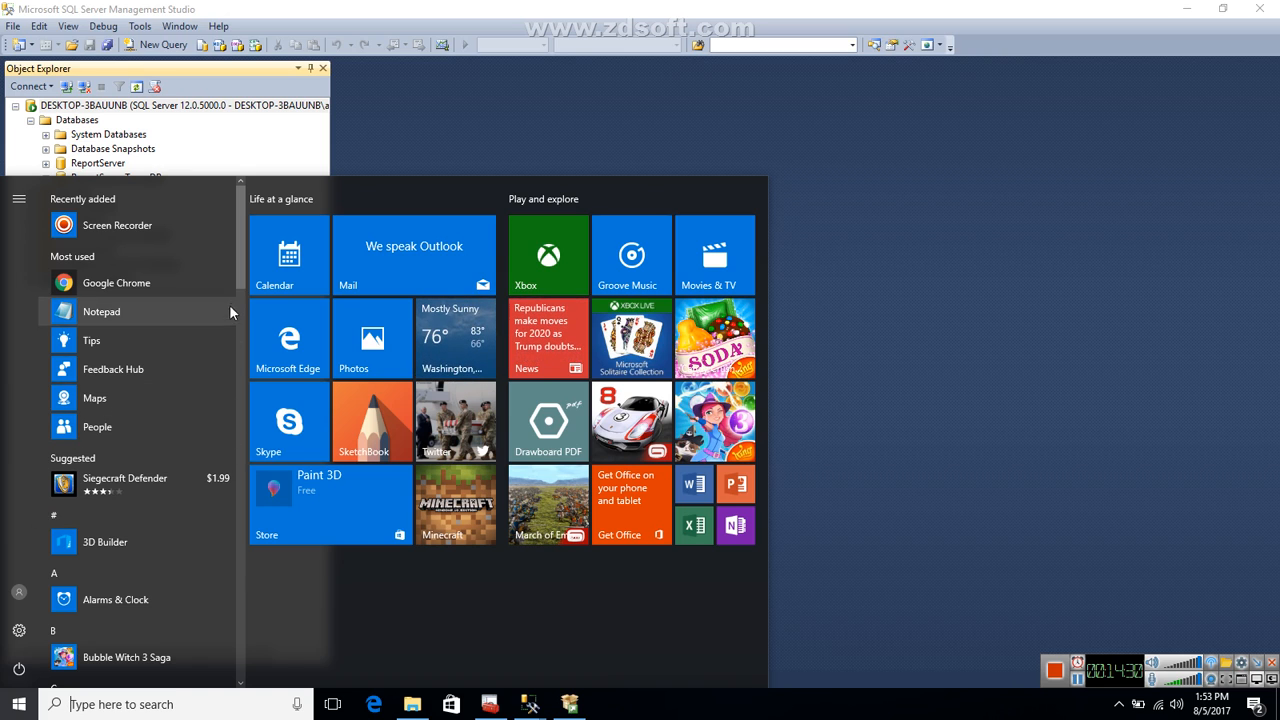
pyautogui.moveTo(244, 282); pyautogui.dragTo(215, 467)
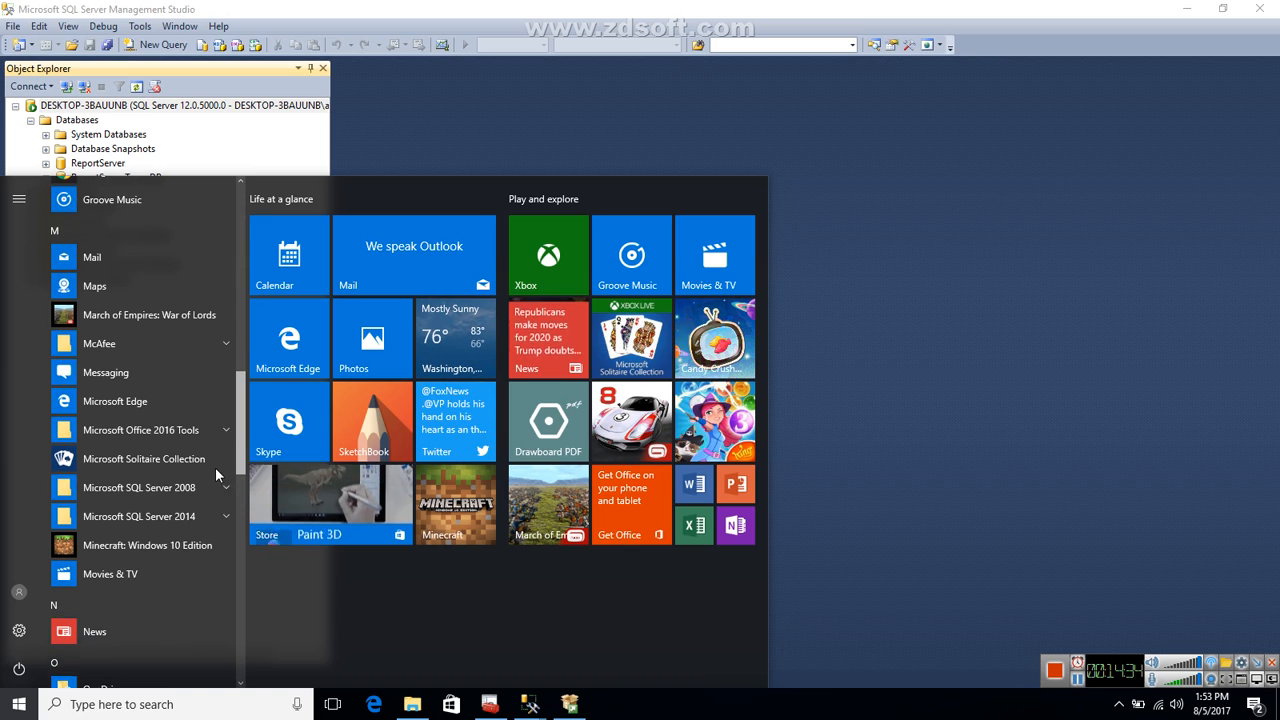
pyautogui.click(169, 511)
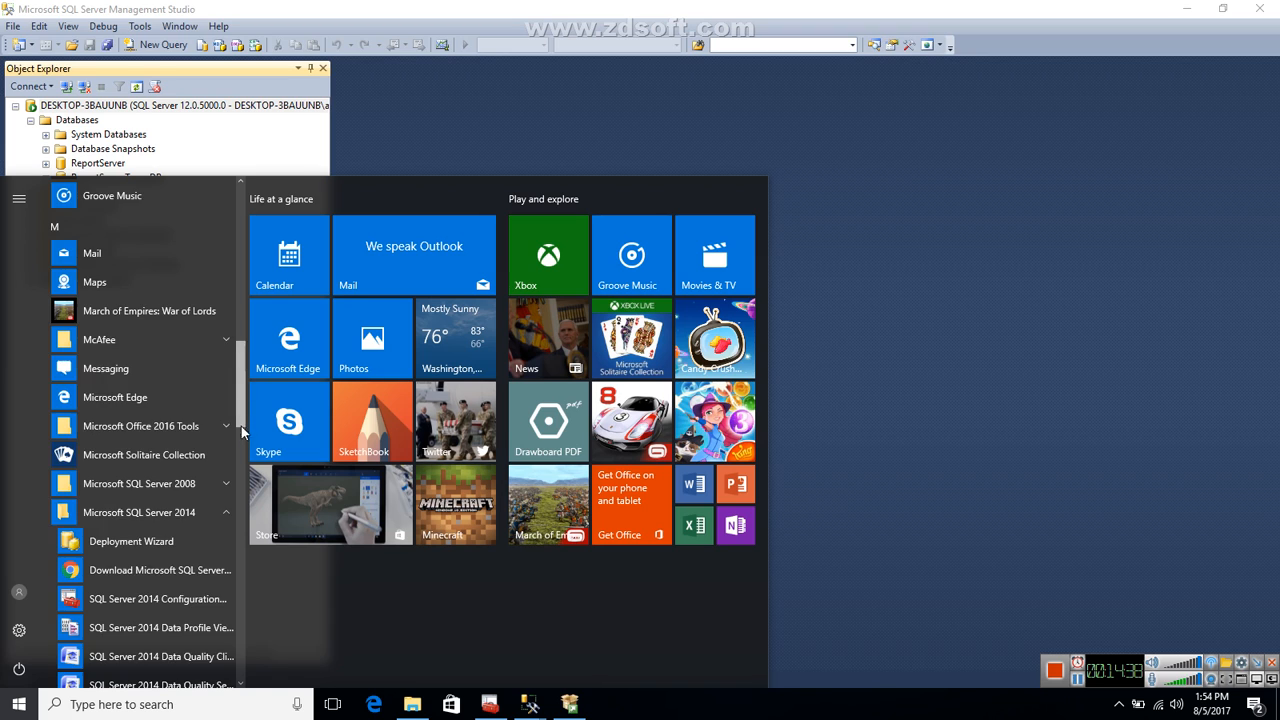
pyautogui.scroll(-2, 242, 458)
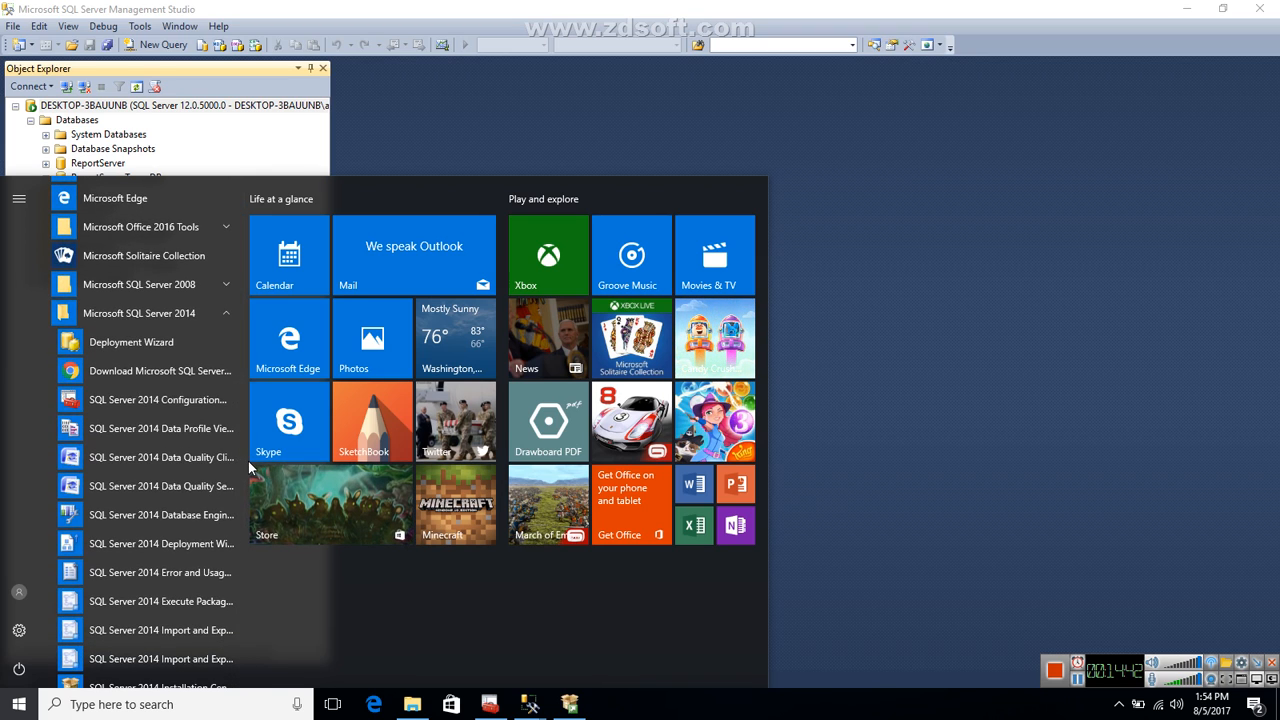
pyautogui.scroll(-1, 243, 452)
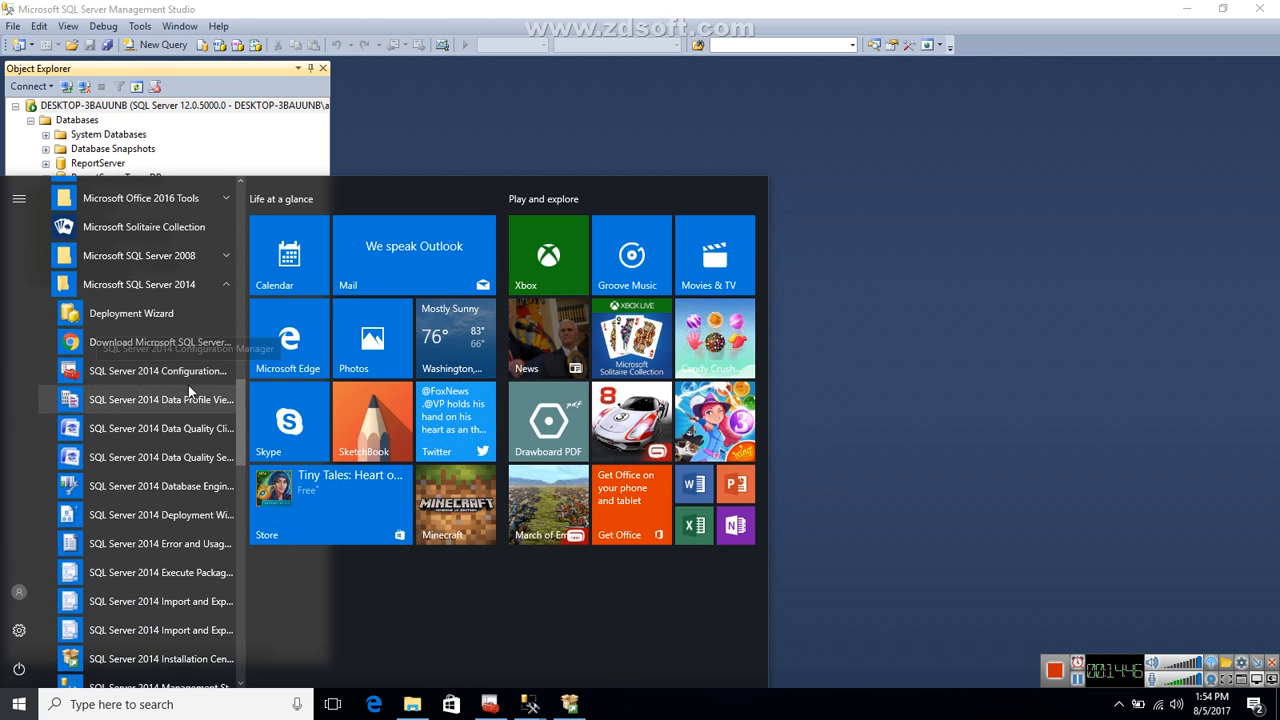
pyautogui.scroll(-3, 243, 470)
pyautogui.scroll(-2, 243, 478)
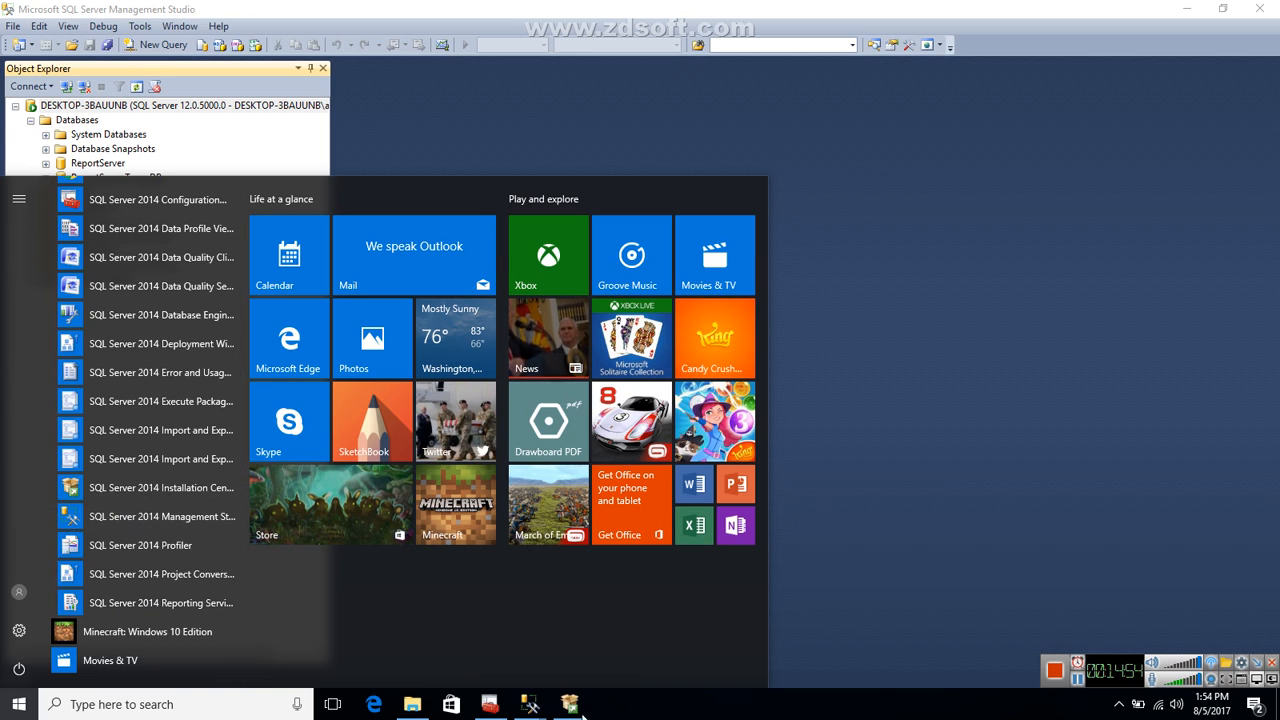
# Switch back to the main window of SQL Server Management Studio.
pyautogui.moveTo(532, 702)
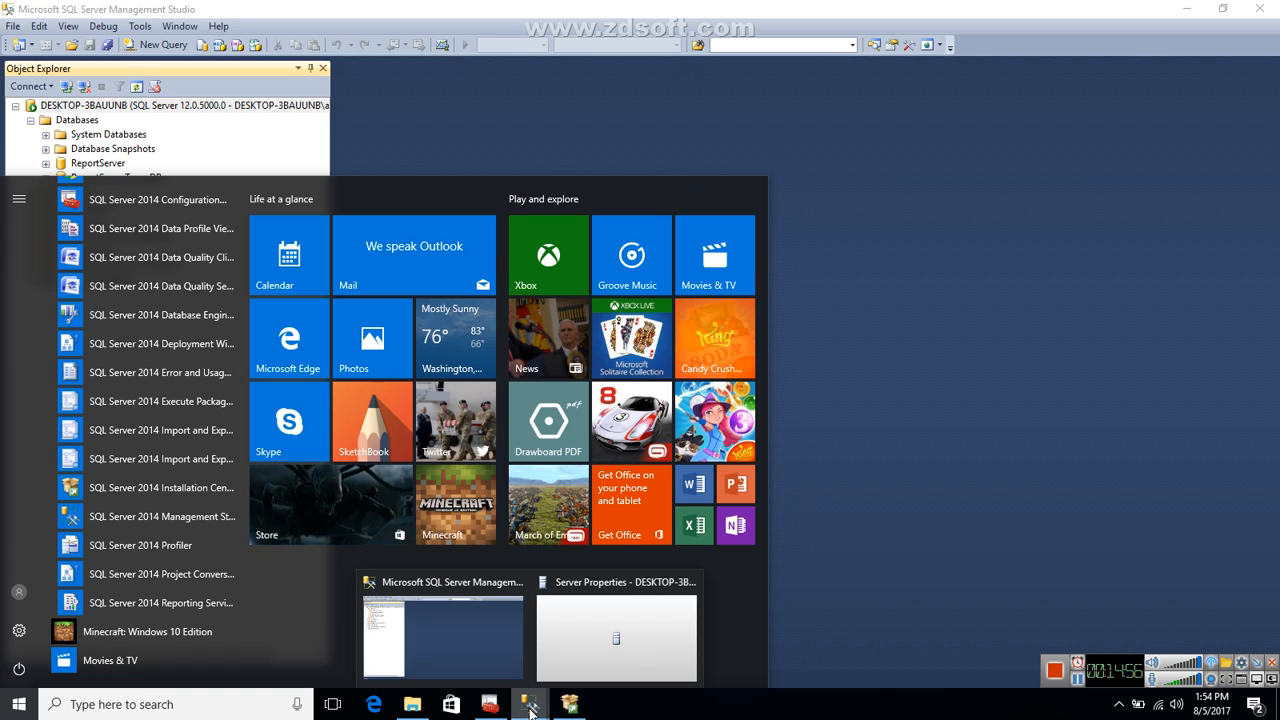
pyautogui.click(495, 643)
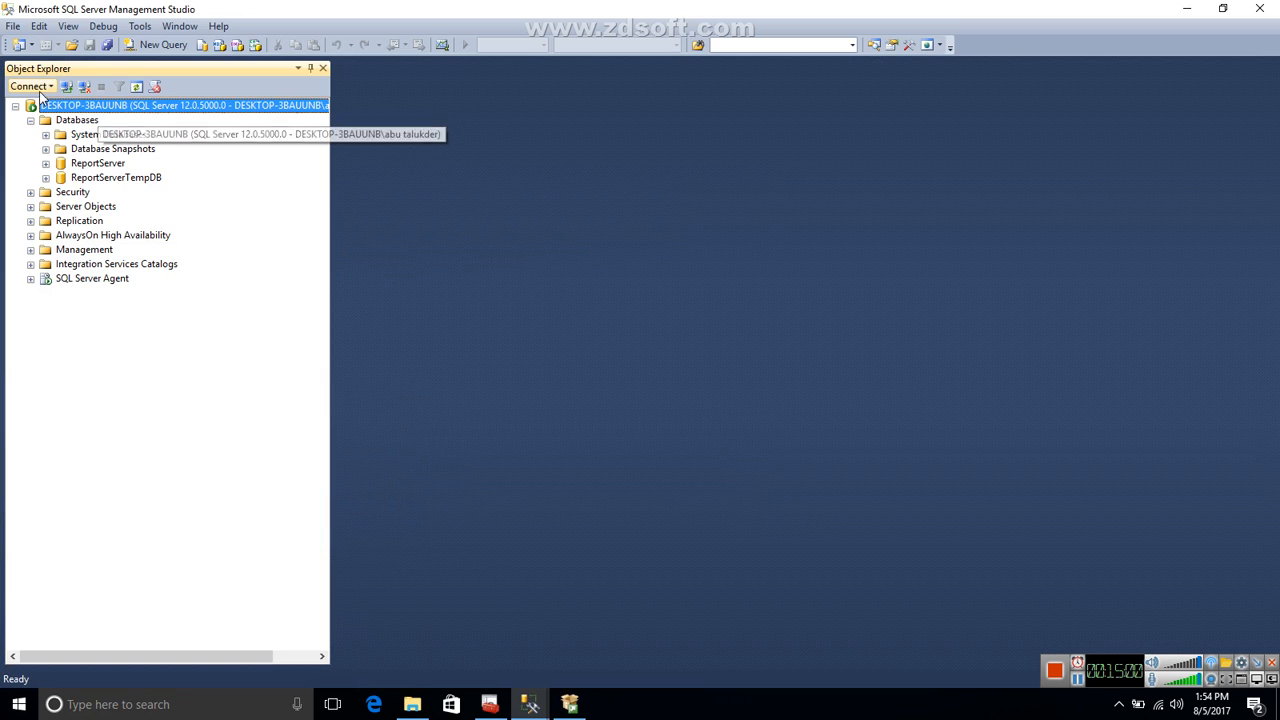
pyautogui.click(35, 89)
pyautogui.click(38, 104)
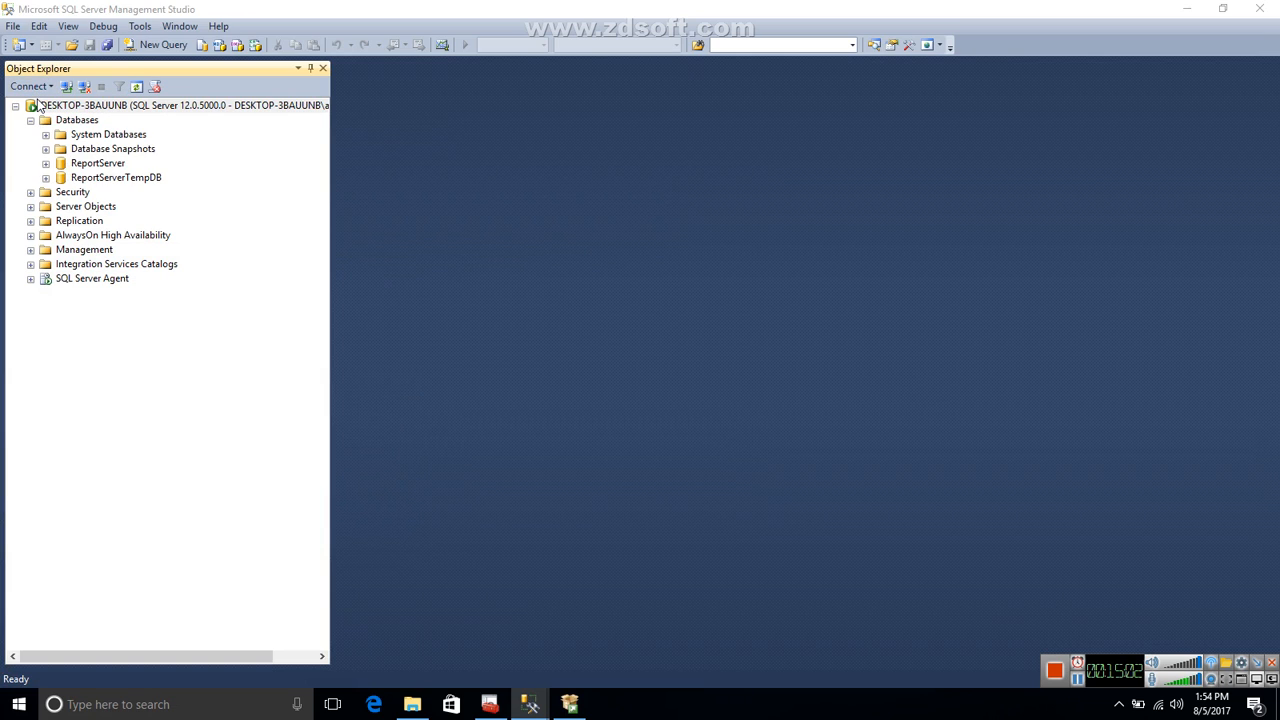
pyautogui.click(719, 264)
pyautogui.moveTo(714, 264); pyautogui.dragTo(493, 266)
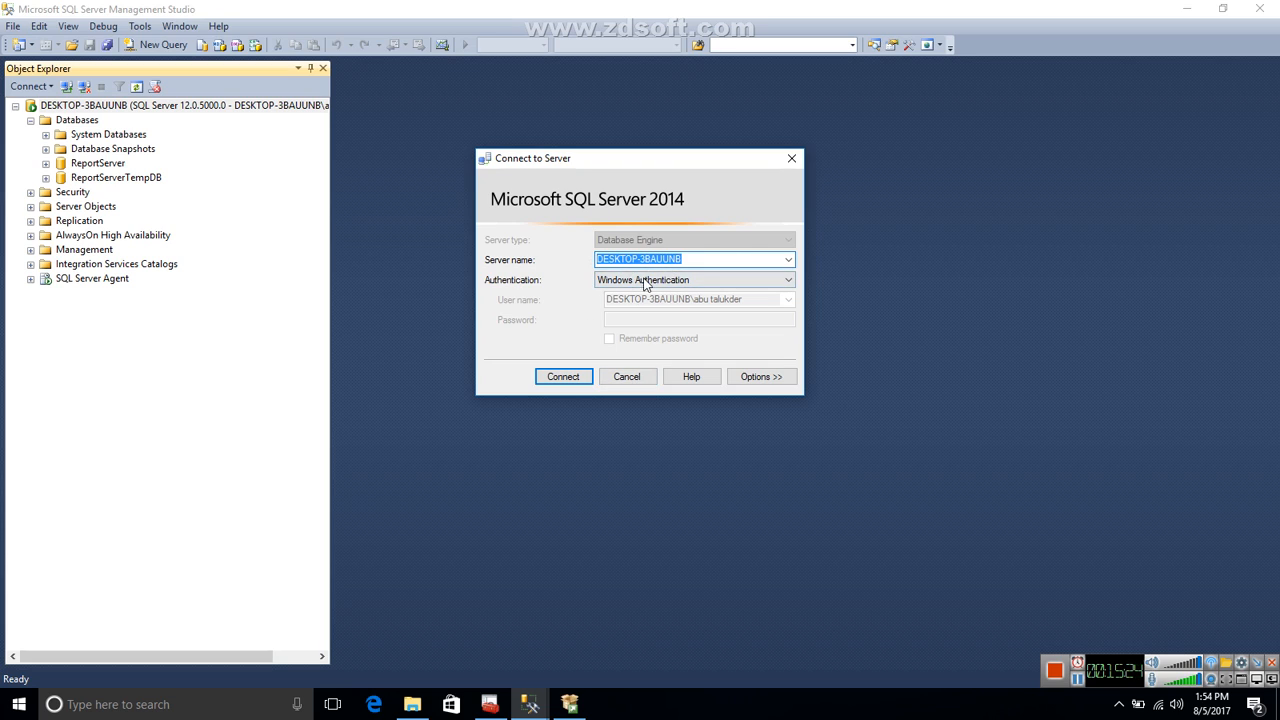
pyautogui.click(627, 376)
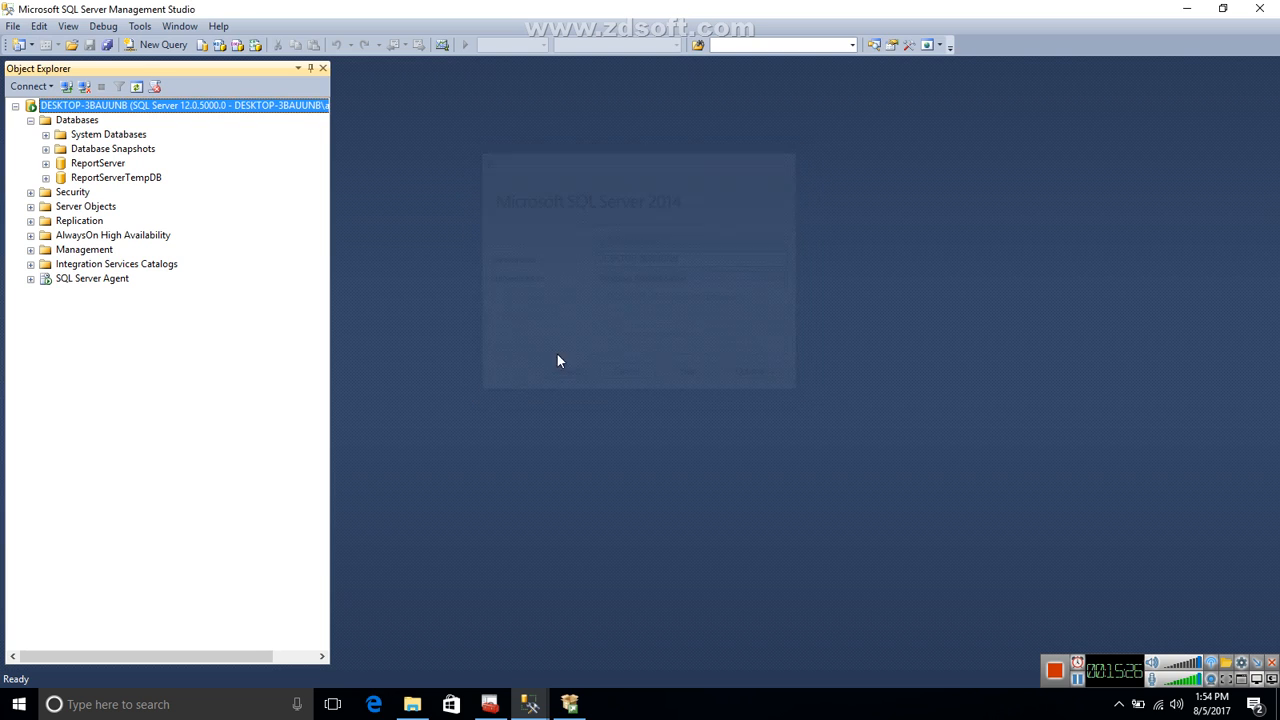
# Collapse the default server's tree and connect to the Database Engine instance DESKTOP-3BAUUNB\test with Windows Authentication.
pyautogui.click(15, 106)
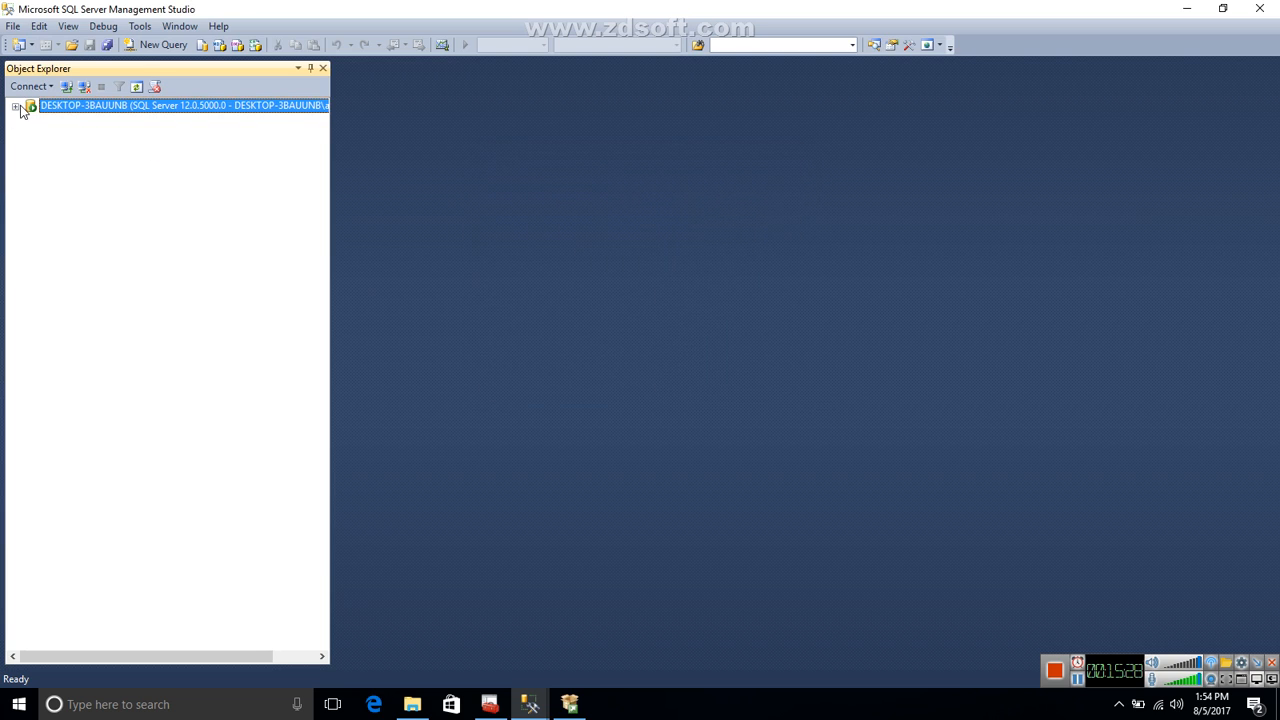
pyautogui.click(45, 87)
pyautogui.click(46, 104)
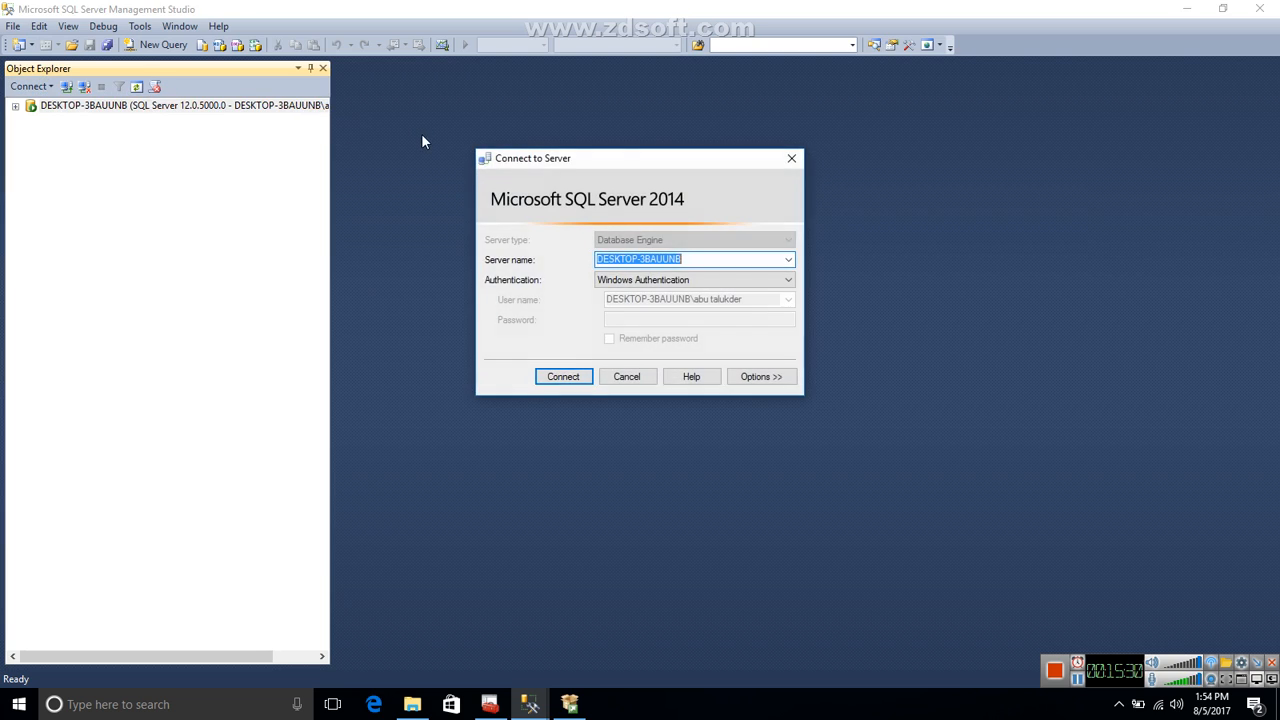
pyautogui.click(697, 256)
pyautogui.click(548, 386)
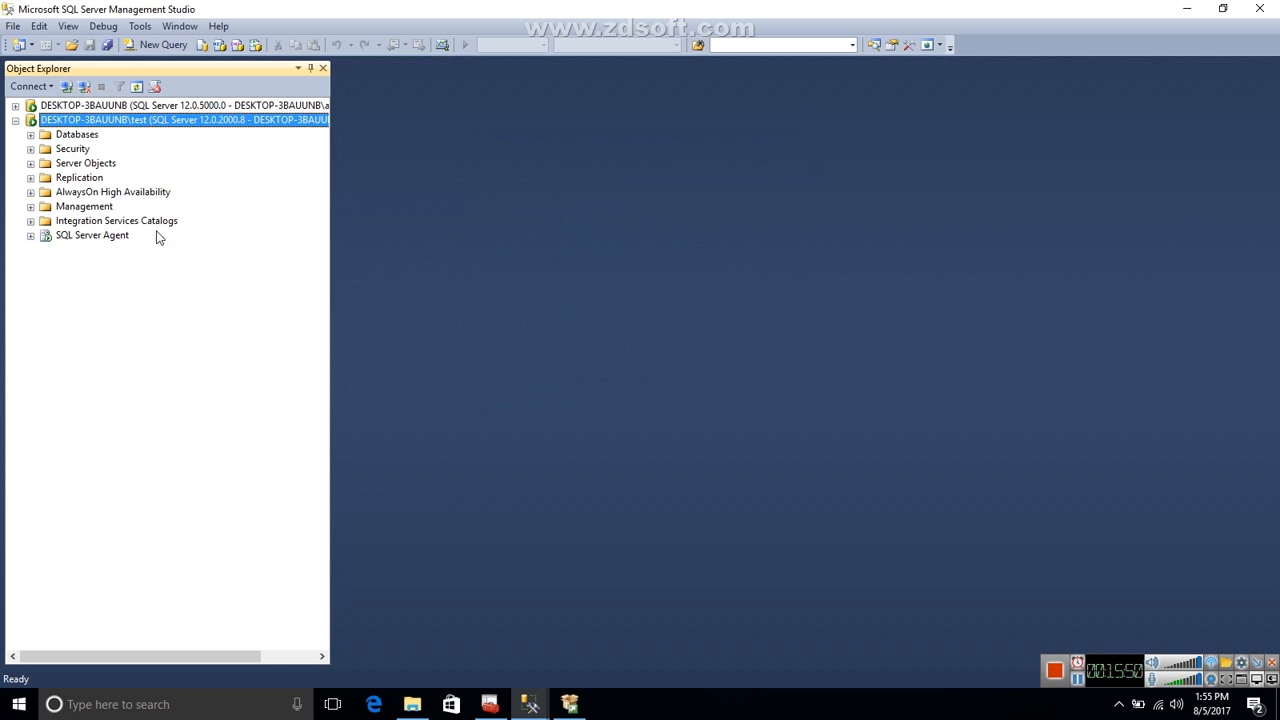
# Collapse the new connection and connect to DESKTOP-3BAUUNB\test again using SQL Server Authentication, login sa and its password.
pyautogui.click(16, 121)
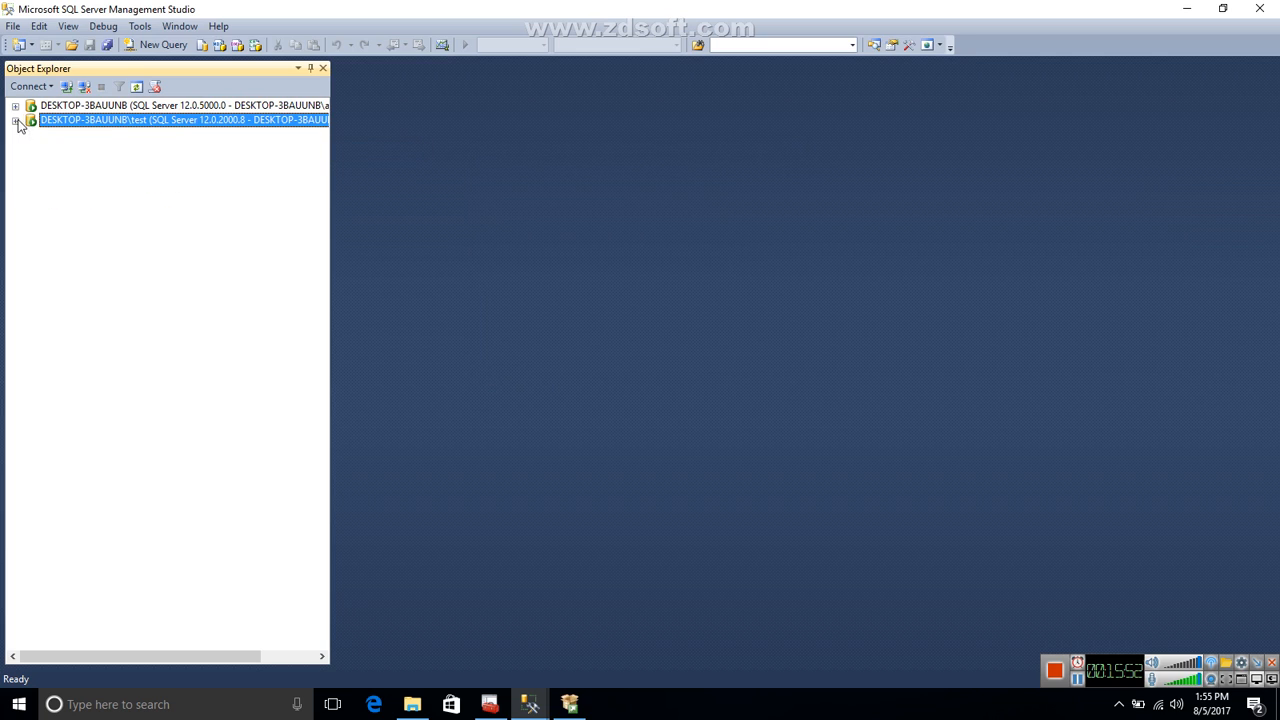
pyautogui.click(30, 86)
pyautogui.click(49, 103)
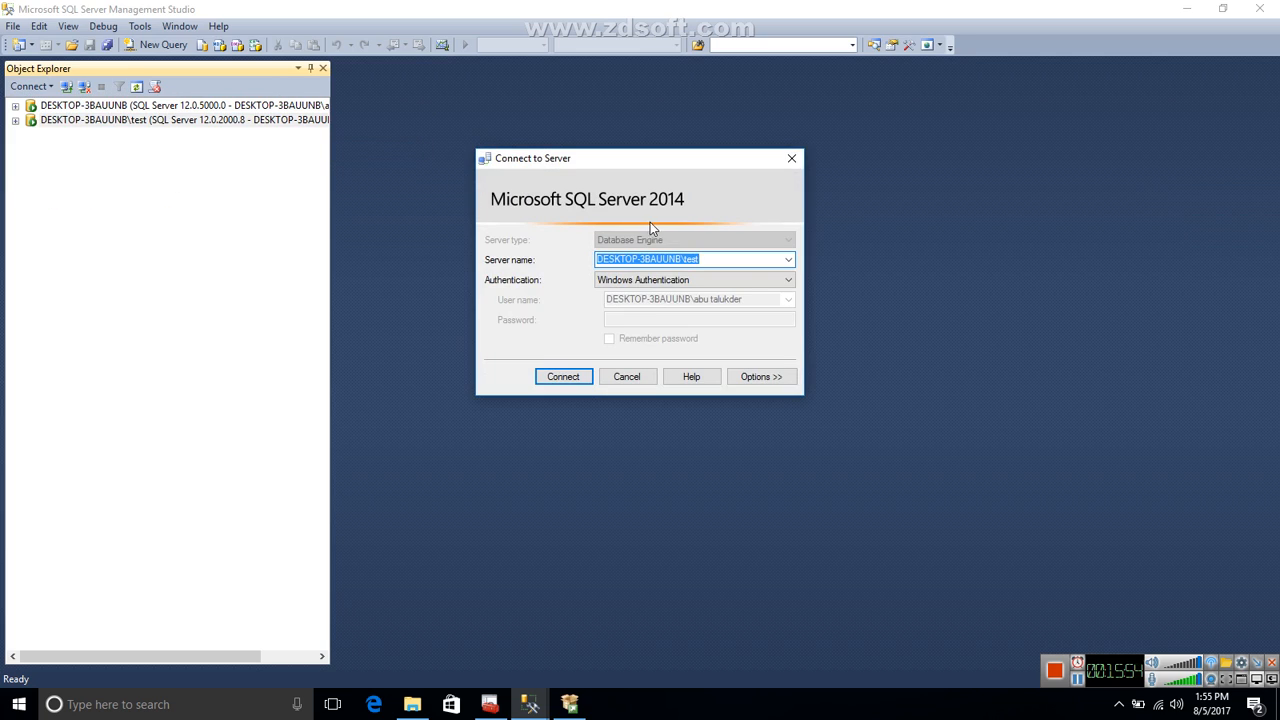
pyautogui.click(750, 285)
pyautogui.click(700, 301)
pyautogui.click(672, 303)
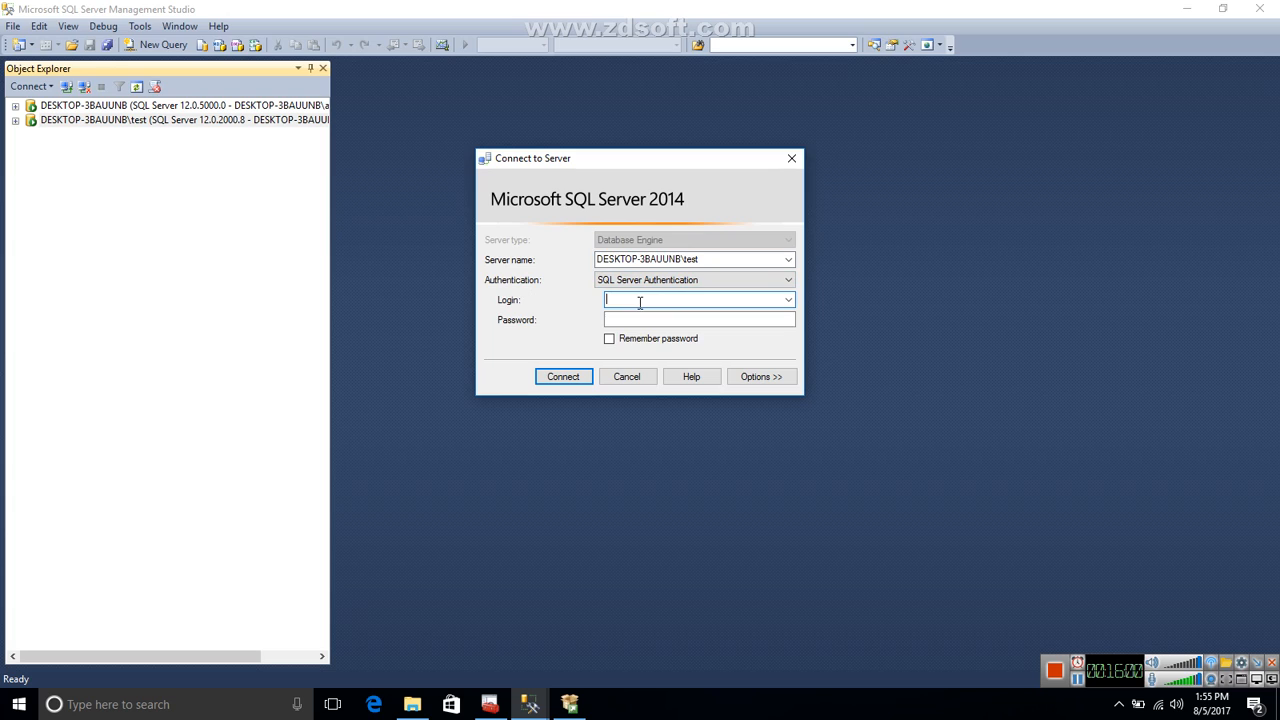
pyautogui.write('sa')
pyautogui.click(637, 320)
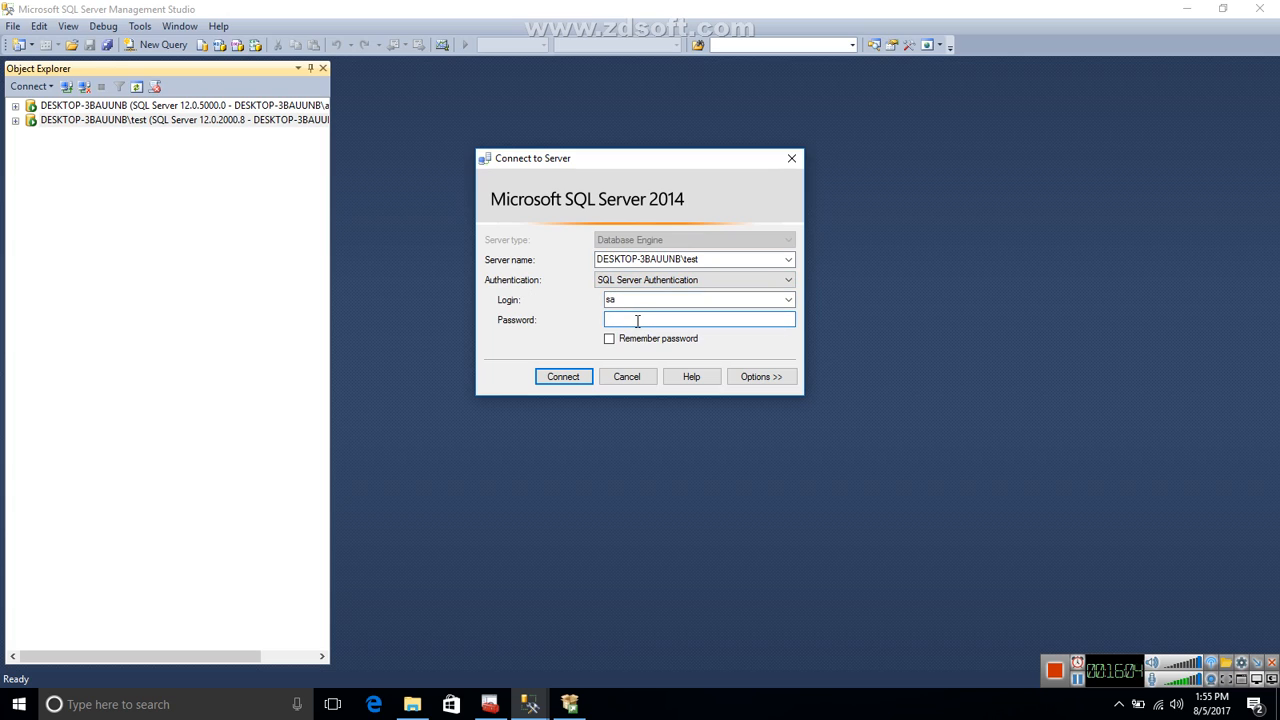
pyautogui.press('Return')
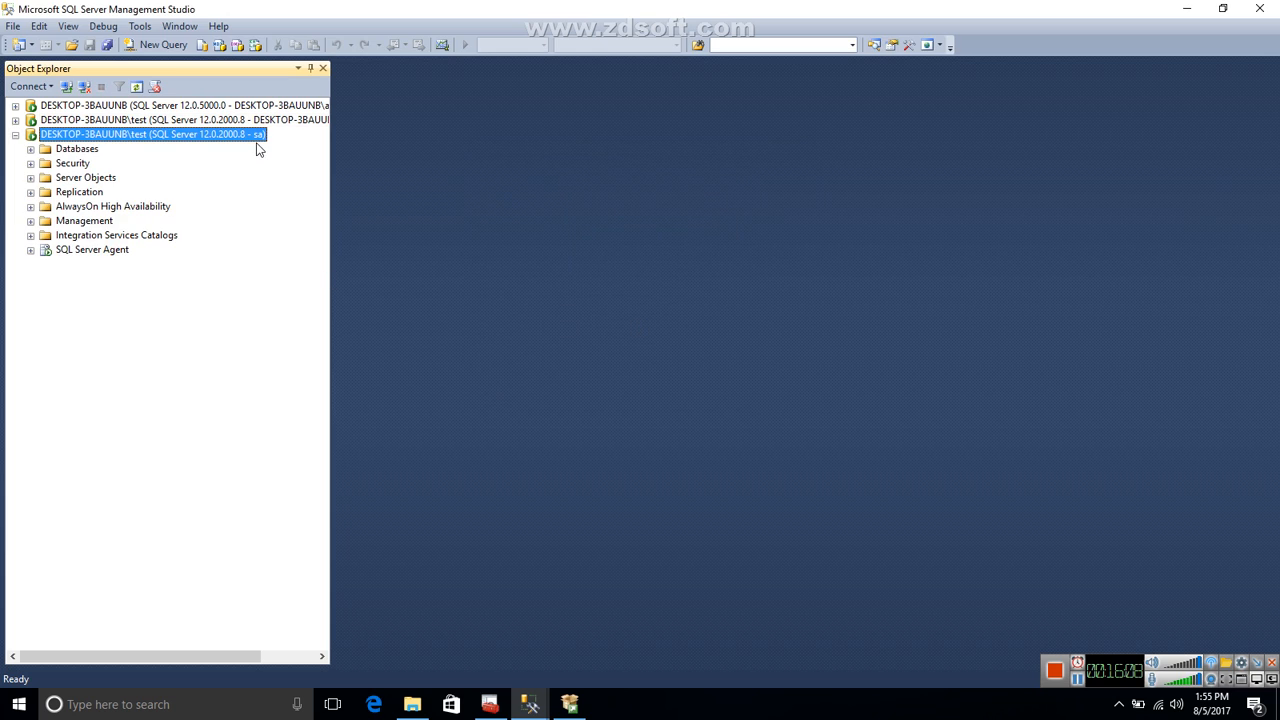
# Widen Object Explorer and expand Security and its Logins folder under the sa connection.
pyautogui.moveTo(330, 192); pyautogui.dragTo(445, 203)
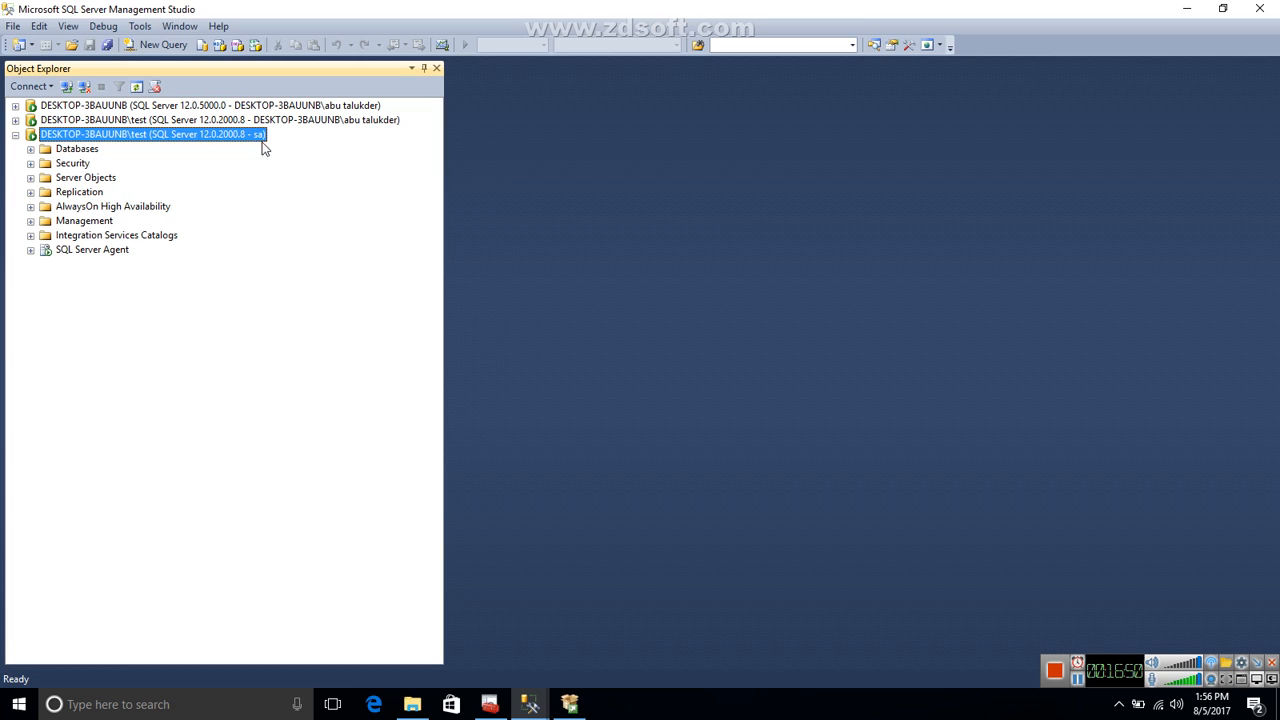
pyautogui.click(31, 164)
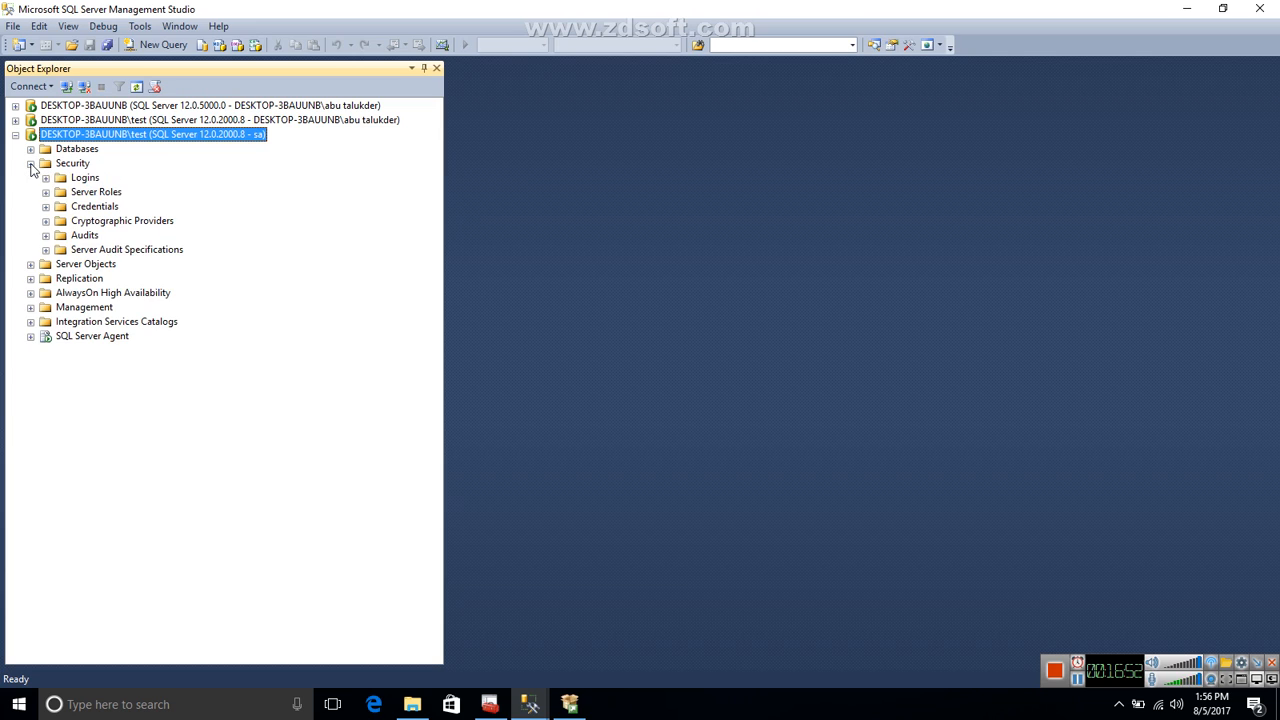
pyautogui.click(45, 178)
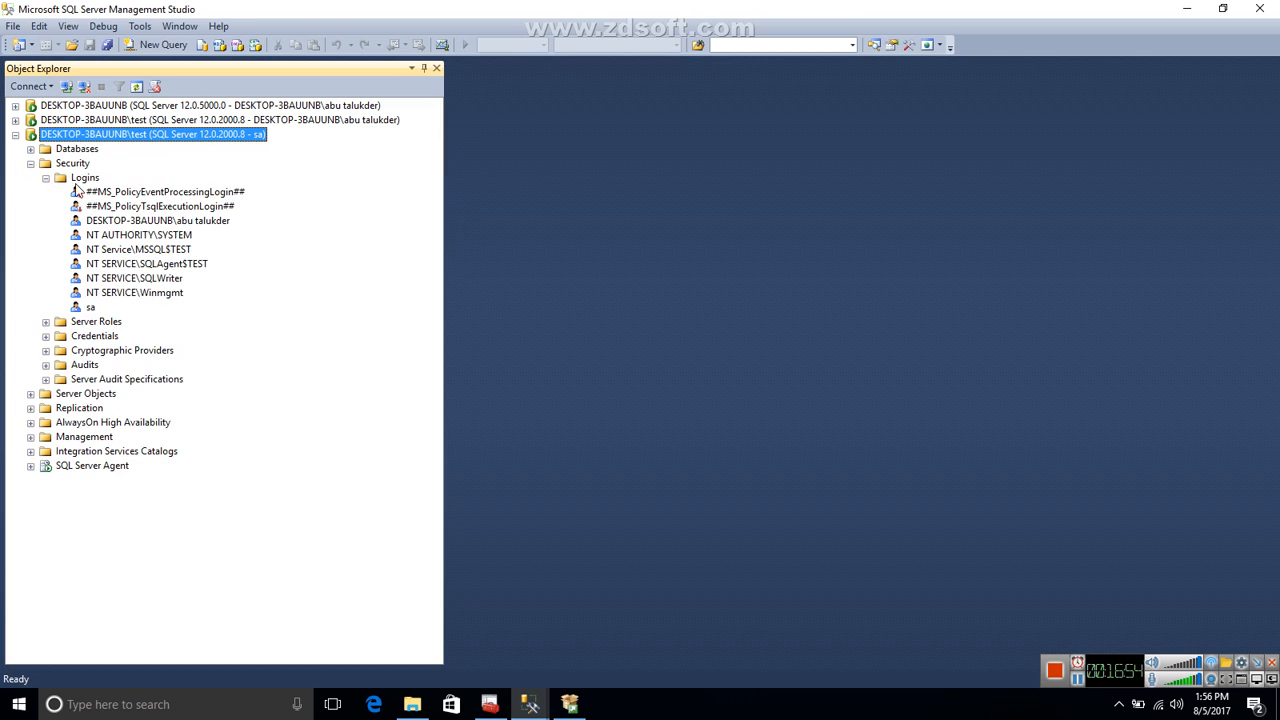
# Start a new login named test that uses SQL Server authentication.
pyautogui.rightClick(98, 180)
pyautogui.click(147, 193)
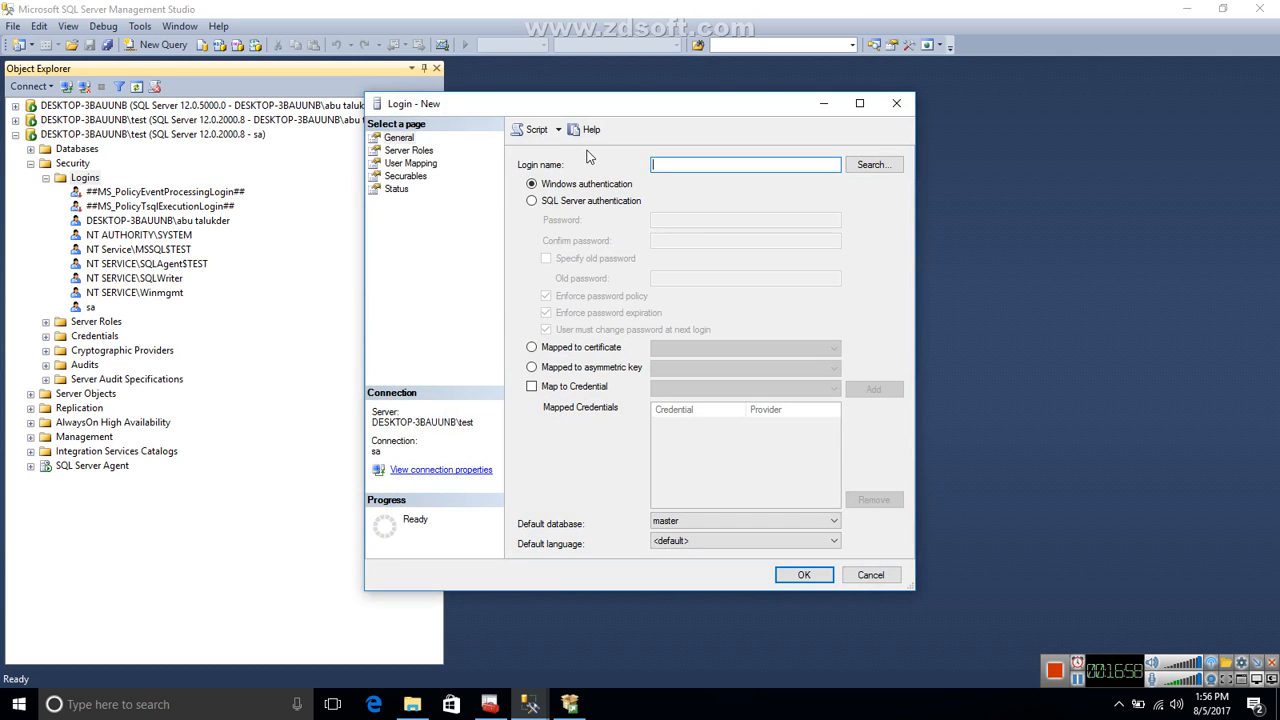
pyautogui.click(589, 205)
pyautogui.click(668, 166)
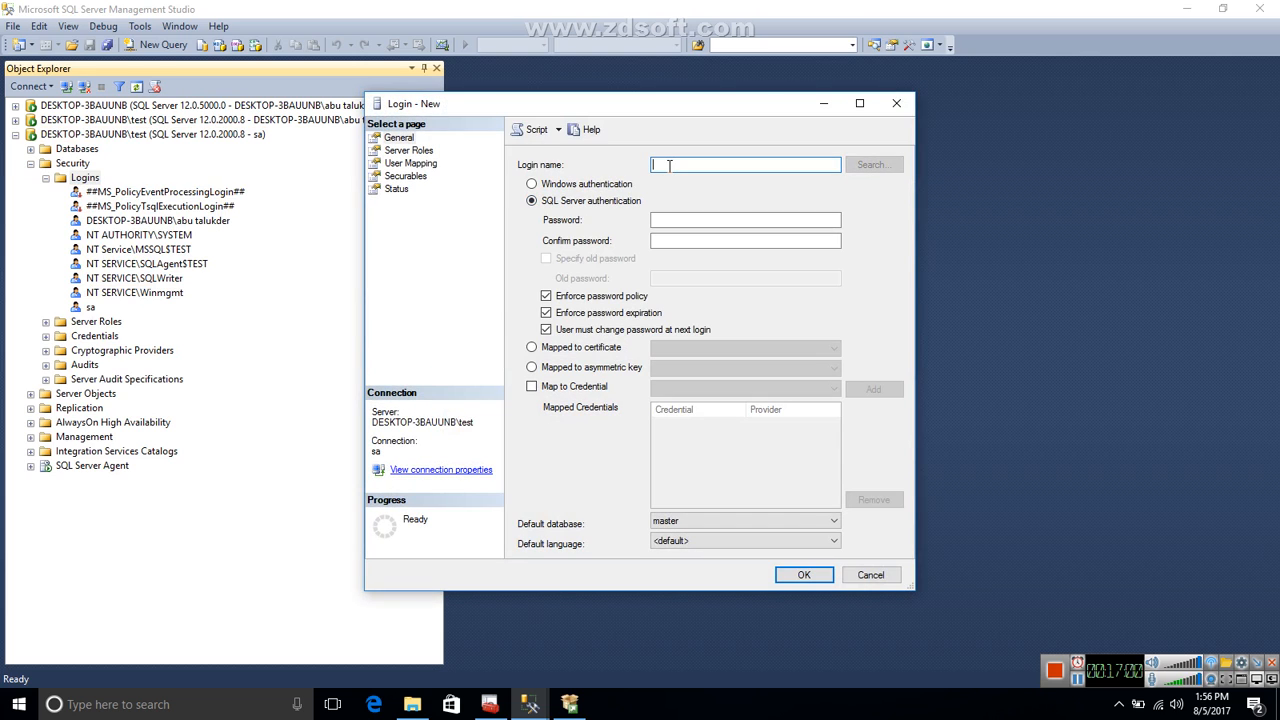
pyautogui.write('test')
# Grant the new login the sysadmin server role.
pyautogui.click(428, 153)
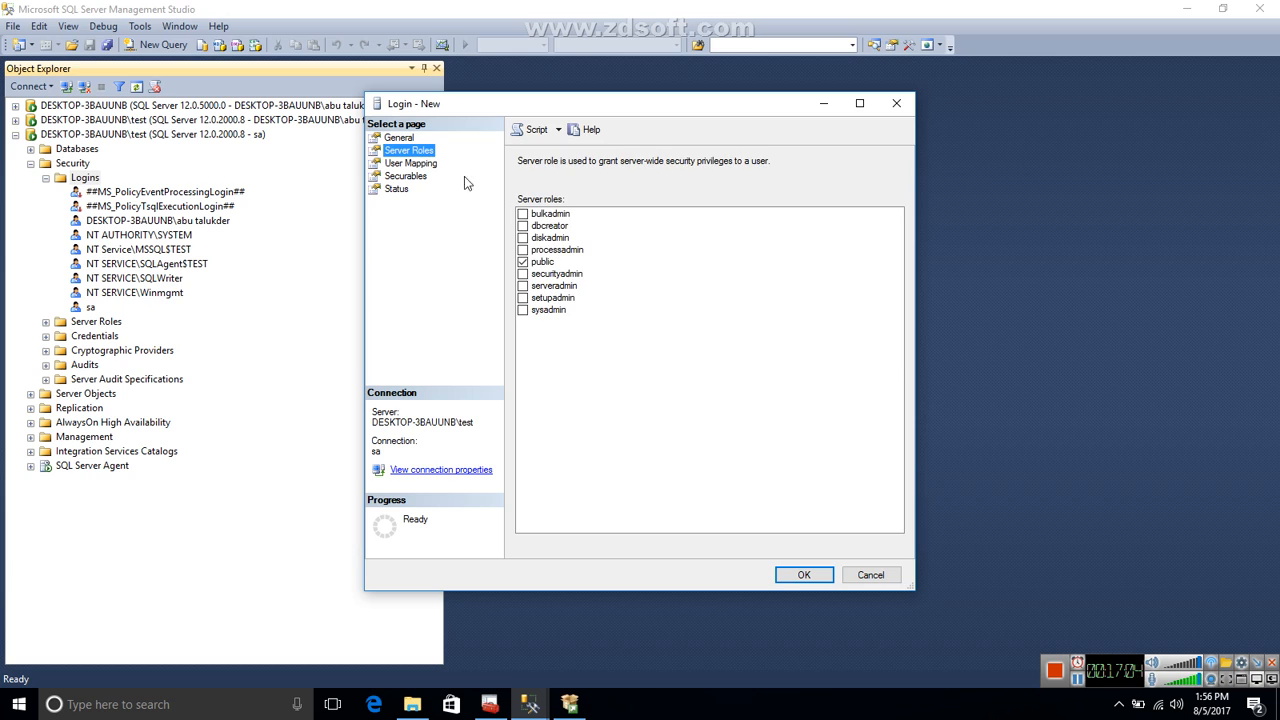
pyautogui.click(522, 311)
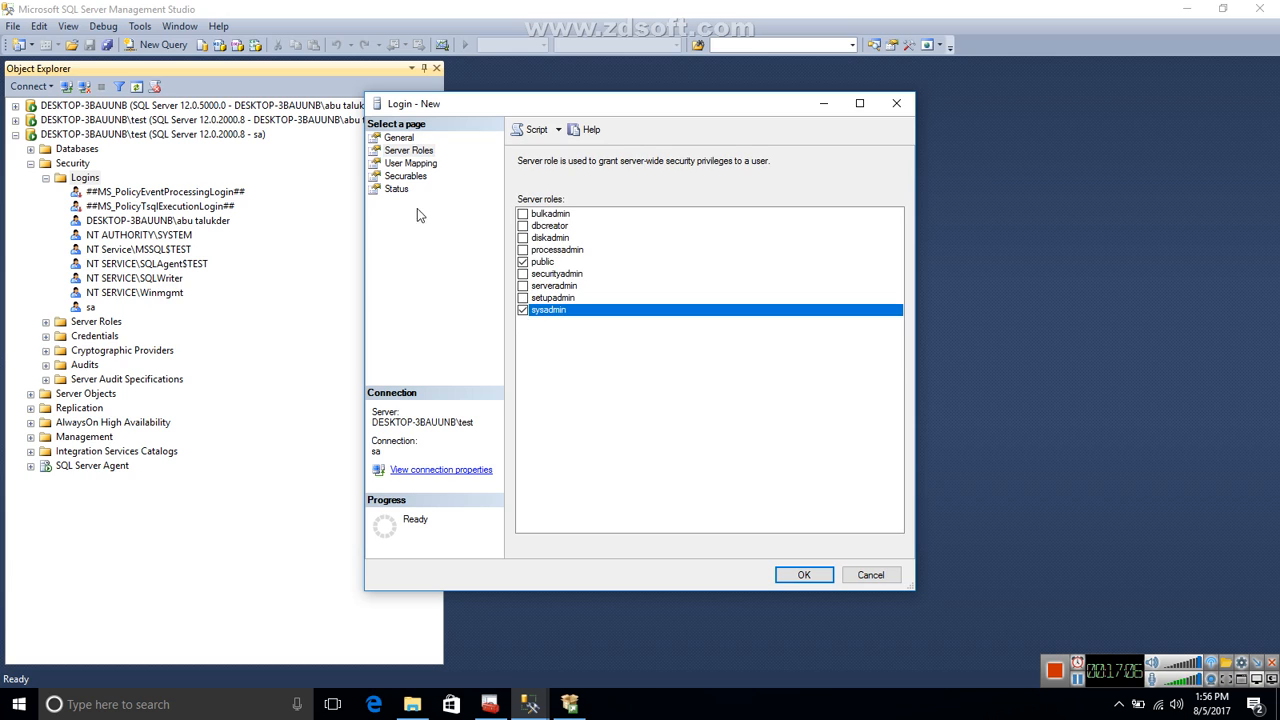
pyautogui.click(410, 155)
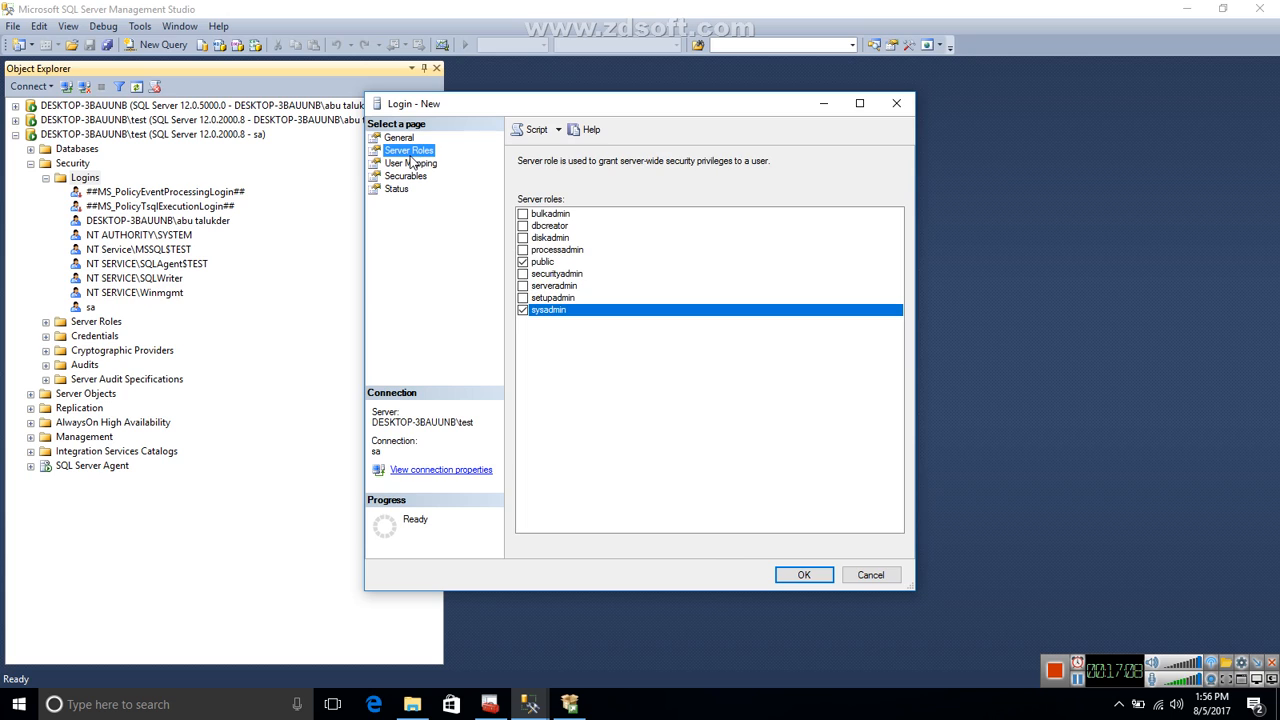
# Enter and confirm the new login's password, with Enforce password policy turned off, and create the login.
pyautogui.click(399, 137)
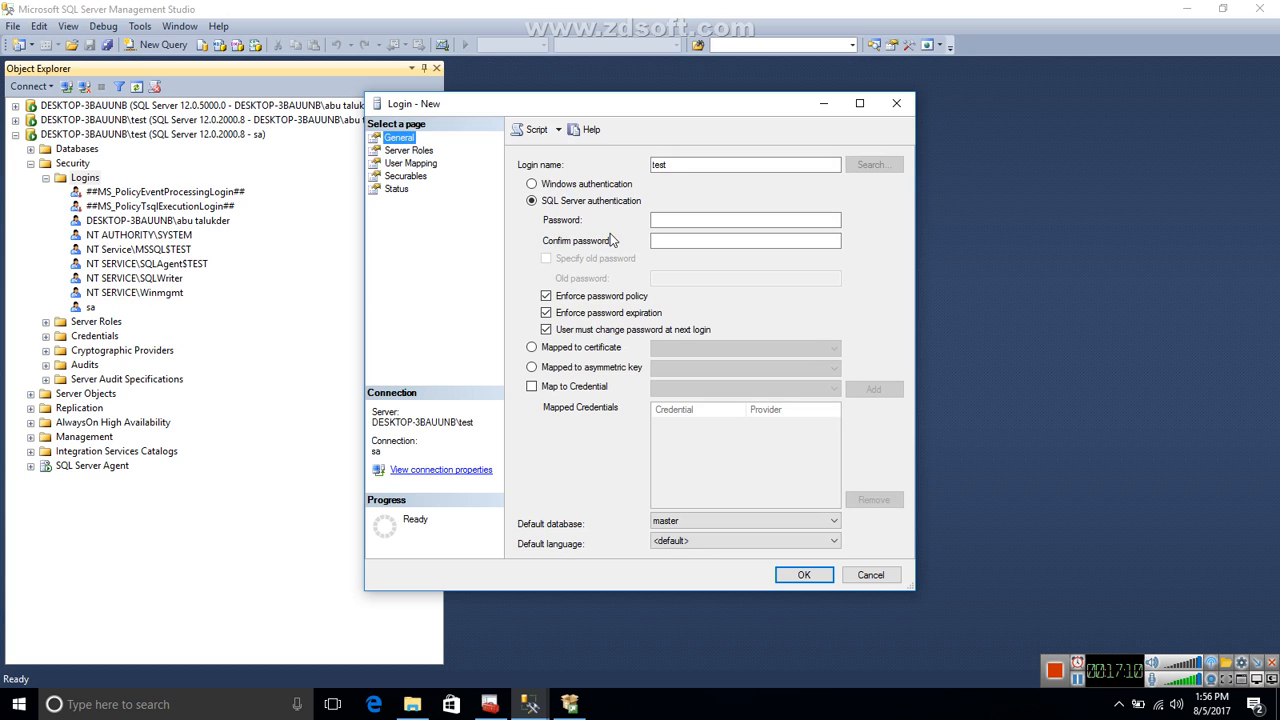
pyautogui.click(676, 222)
pyautogui.write('1234567')
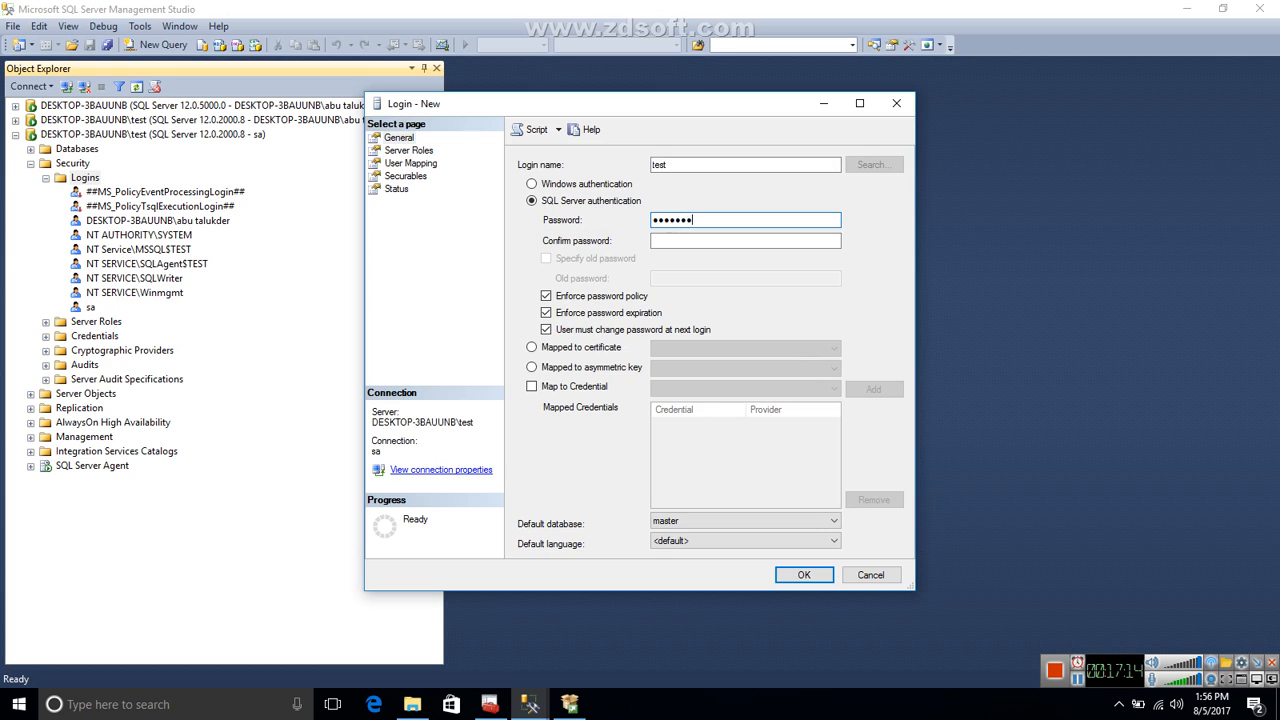
pyautogui.press('Tab')
pyautogui.write('1234')
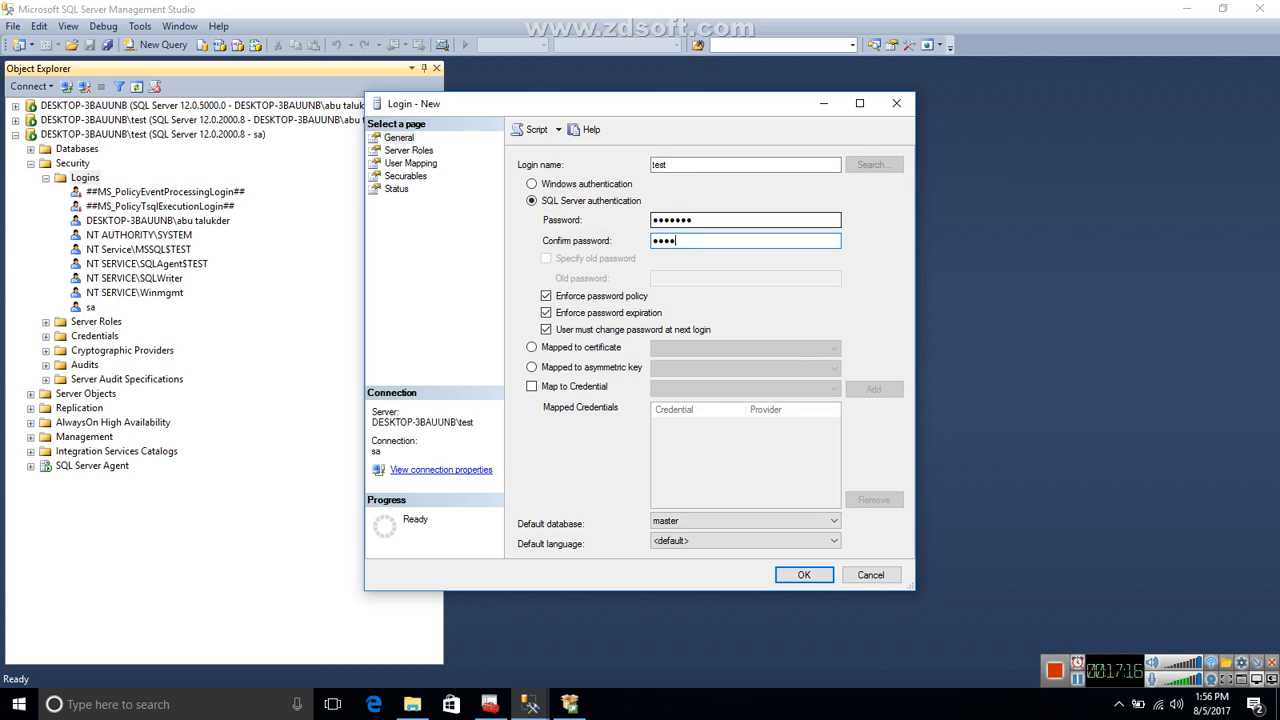
pyautogui.write('567')
pyautogui.click(547, 297)
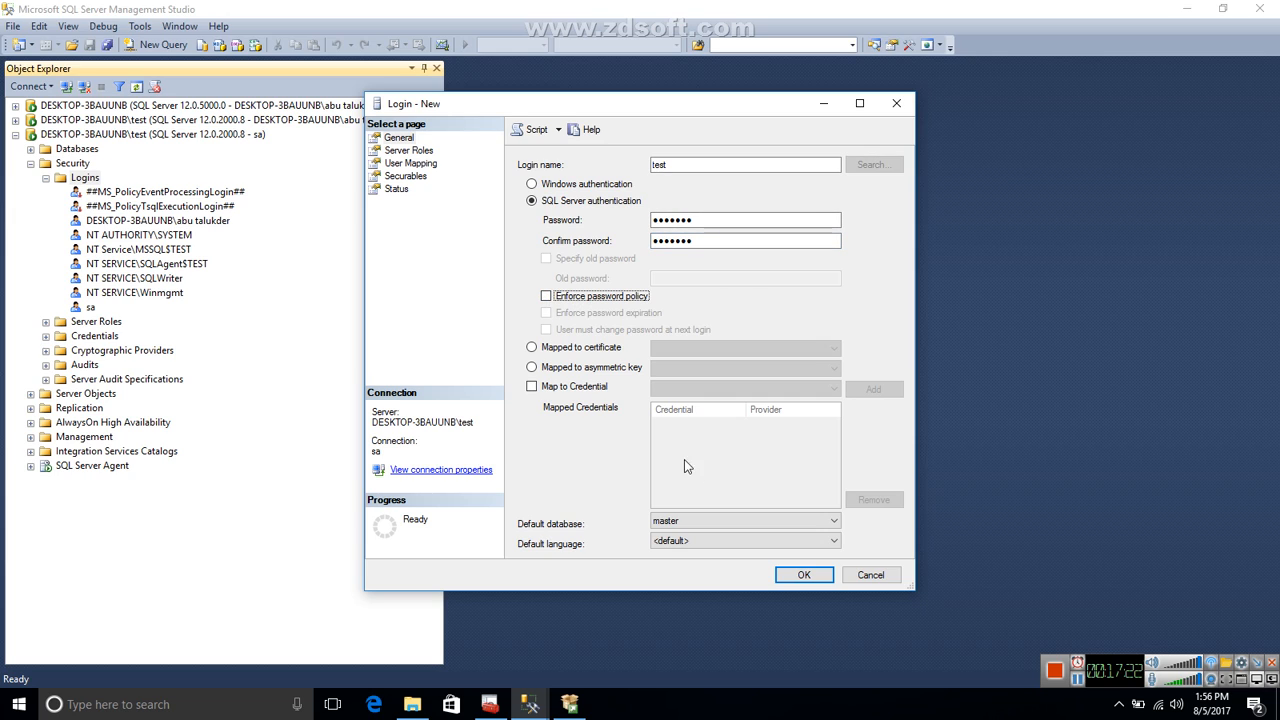
pyautogui.click(406, 151)
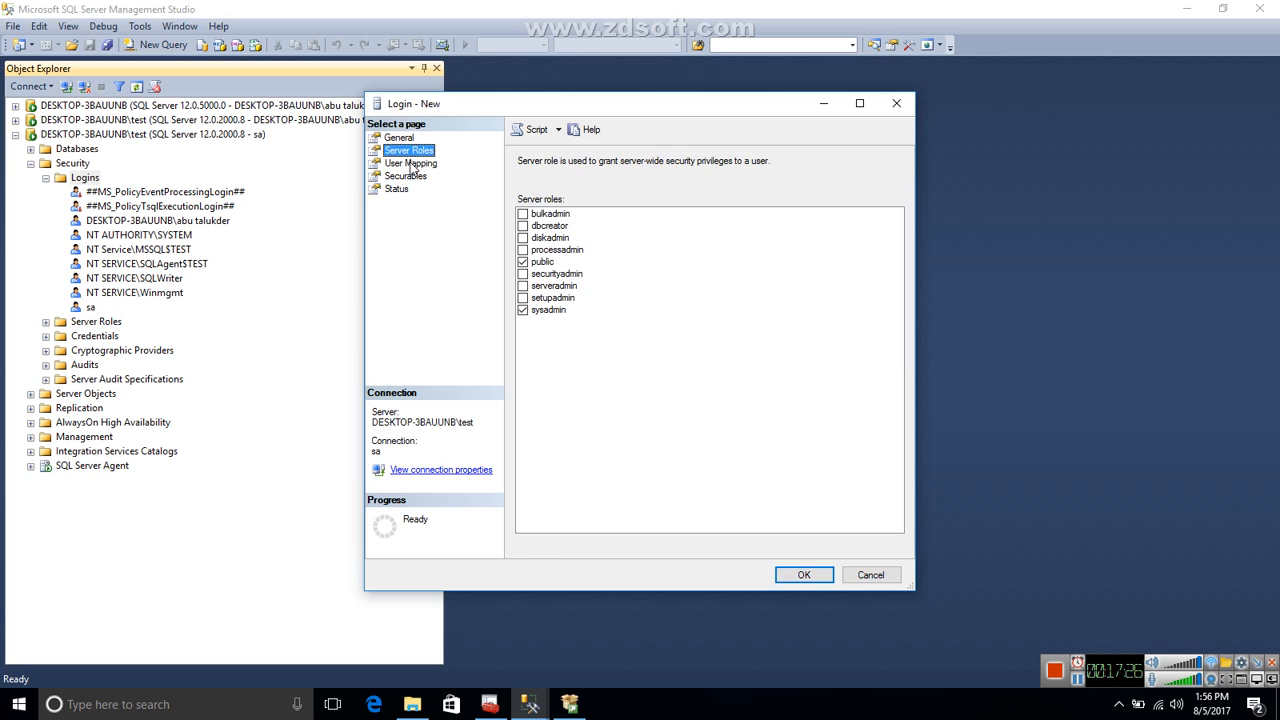
pyautogui.click(783, 570)
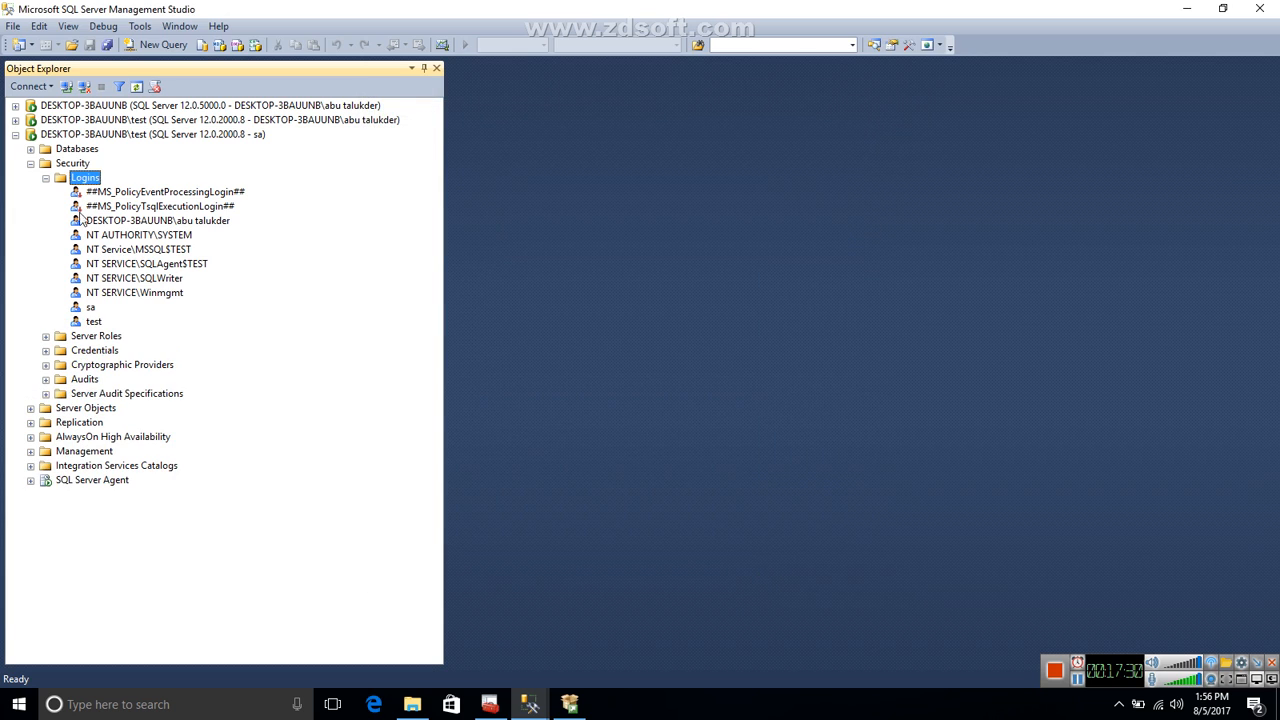
# Collapse the sa connection and connect to DESKTOP-3BAUUNB\test with SQL Server Authentication, entering login test and its password.
pyautogui.click(15, 134)
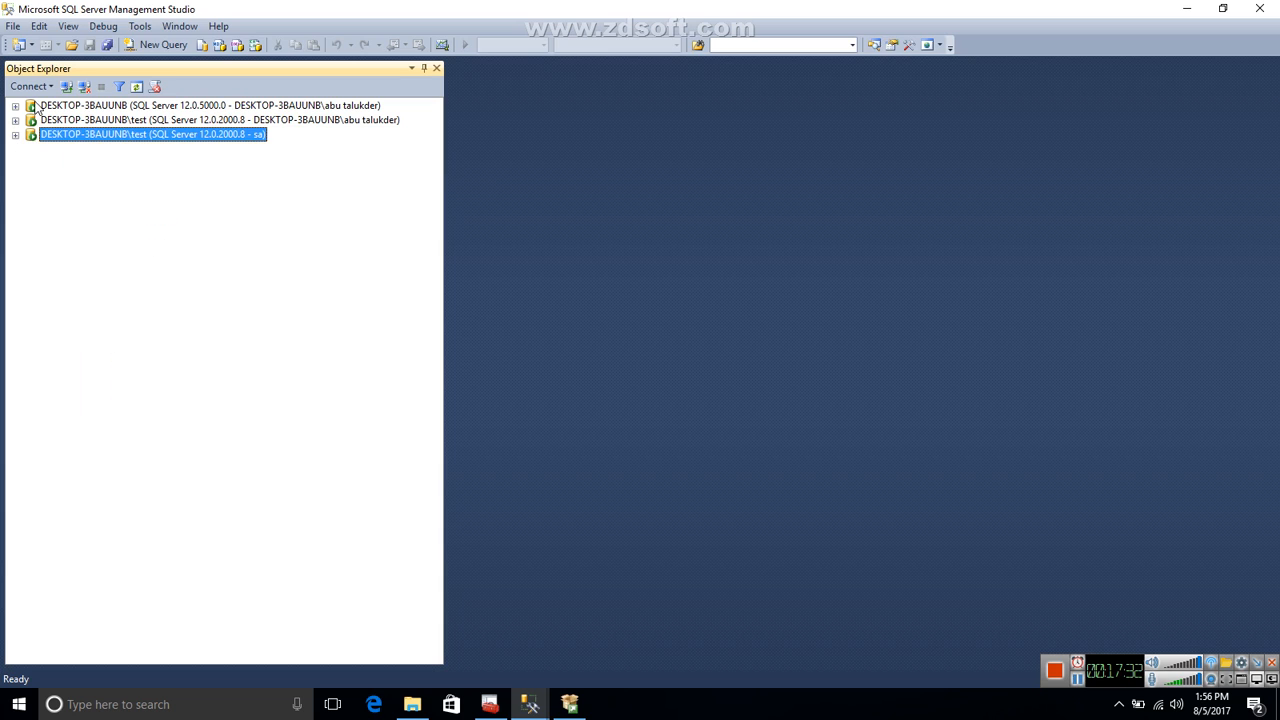
pyautogui.click(30, 86)
pyautogui.click(45, 106)
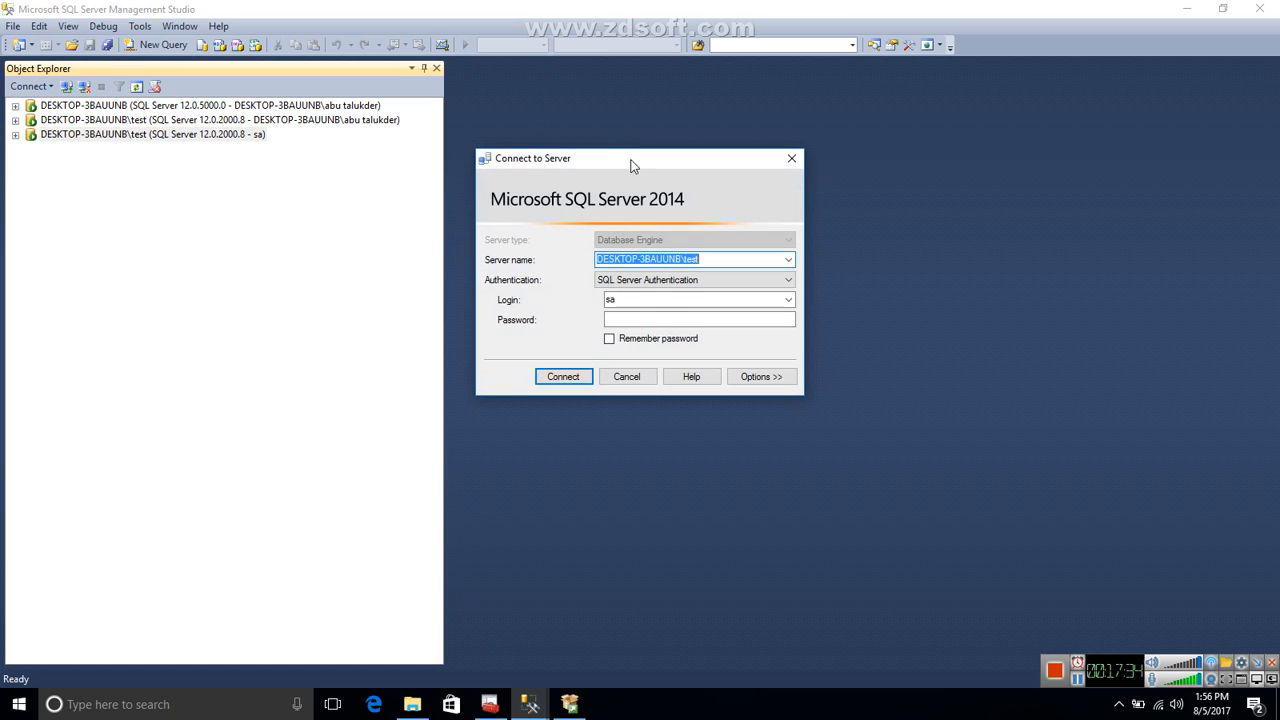
pyautogui.write('test')
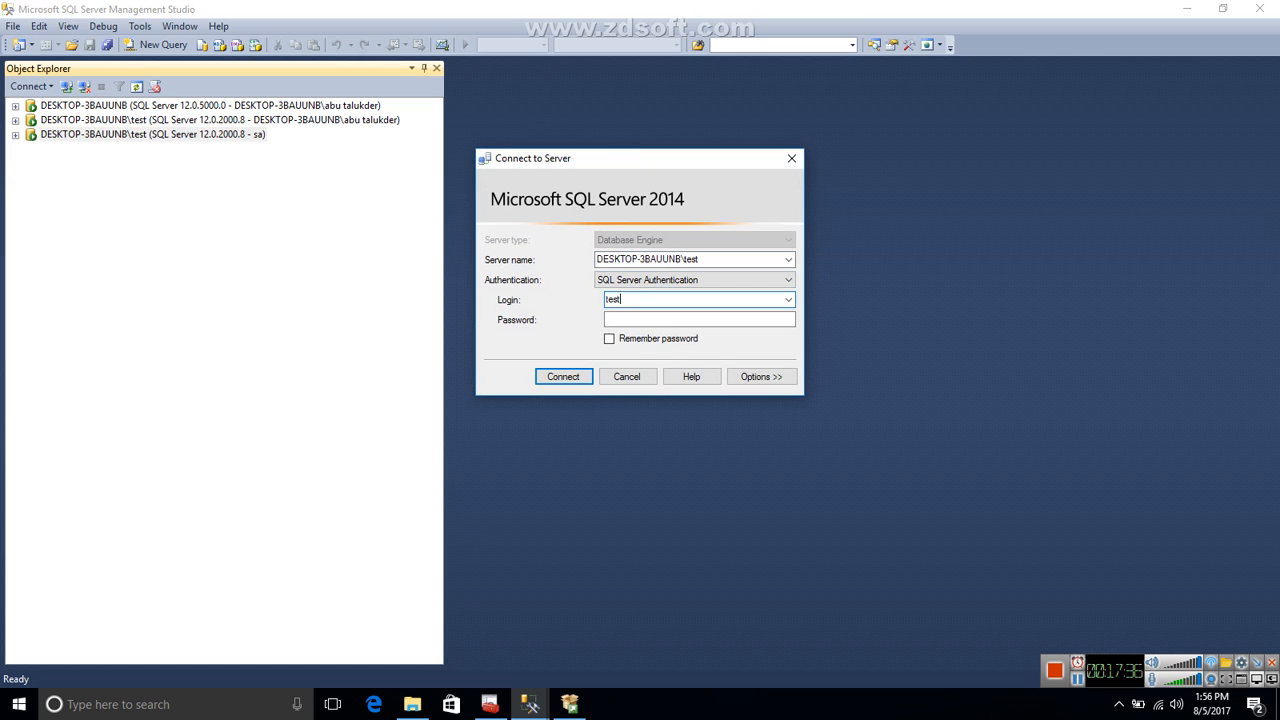
pyautogui.press('Tab')
pyautogui.write('123')
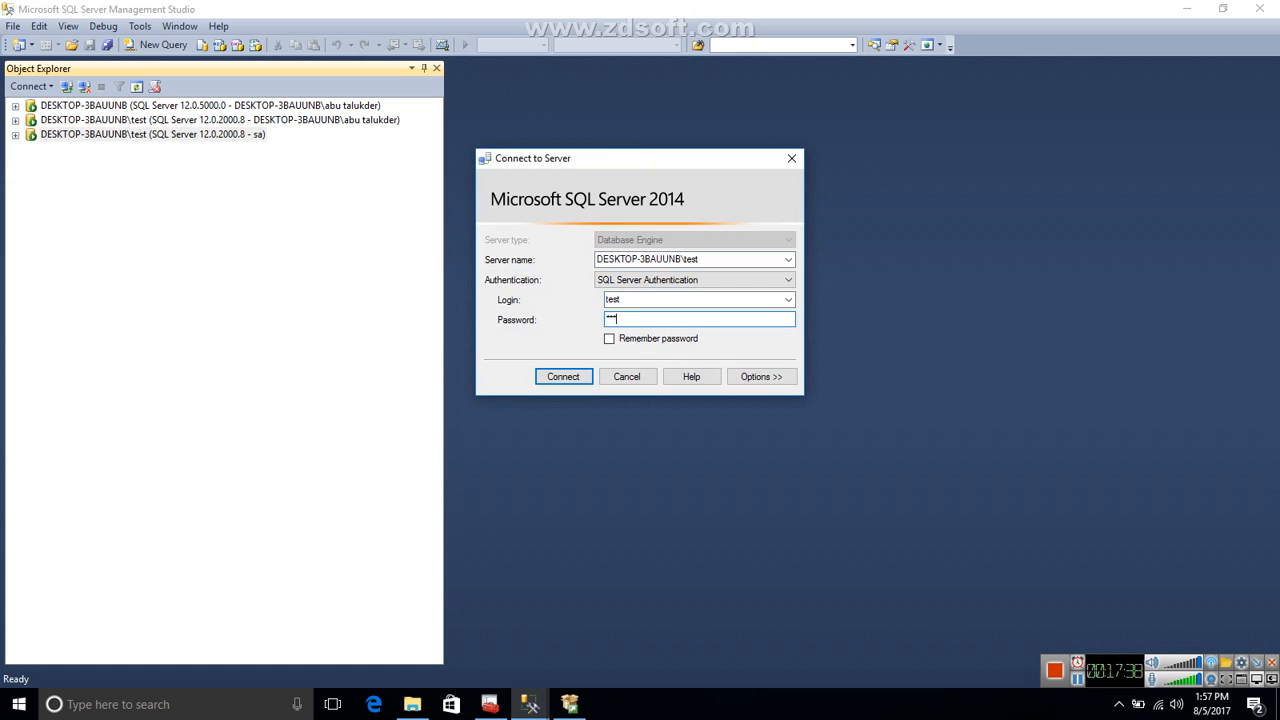
pyautogui.press('Return')
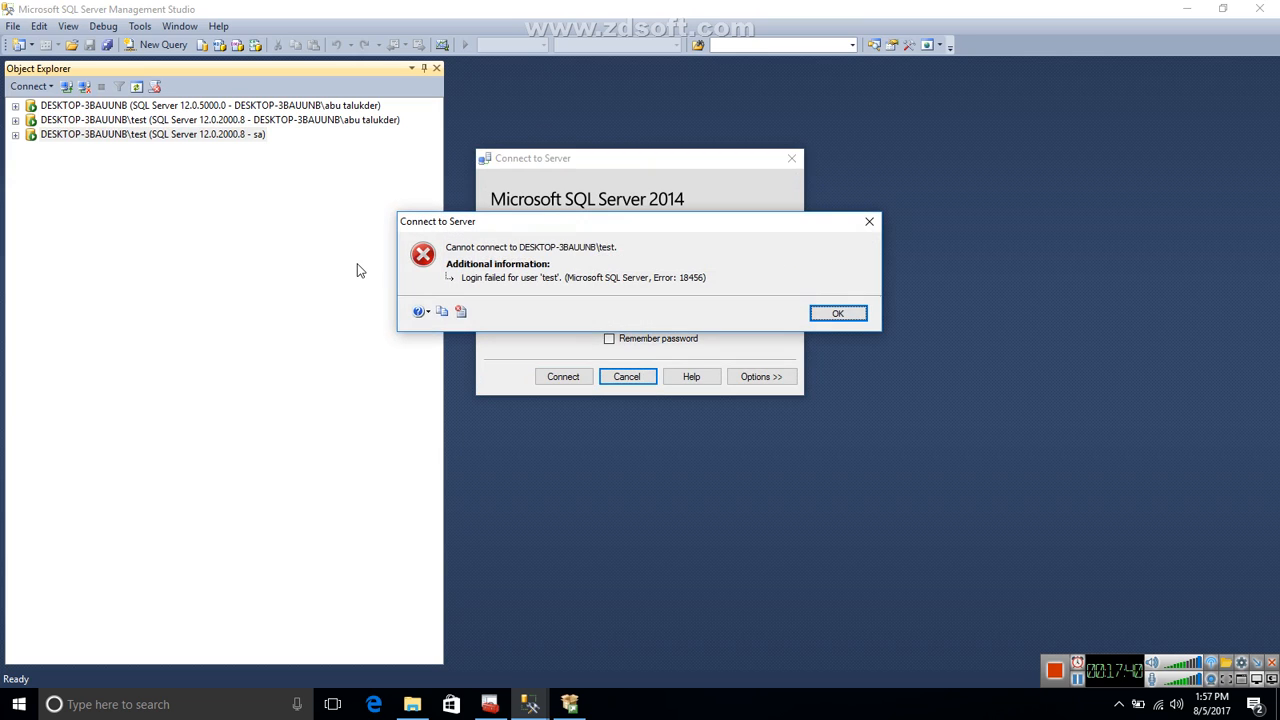
pyautogui.click(822, 314)
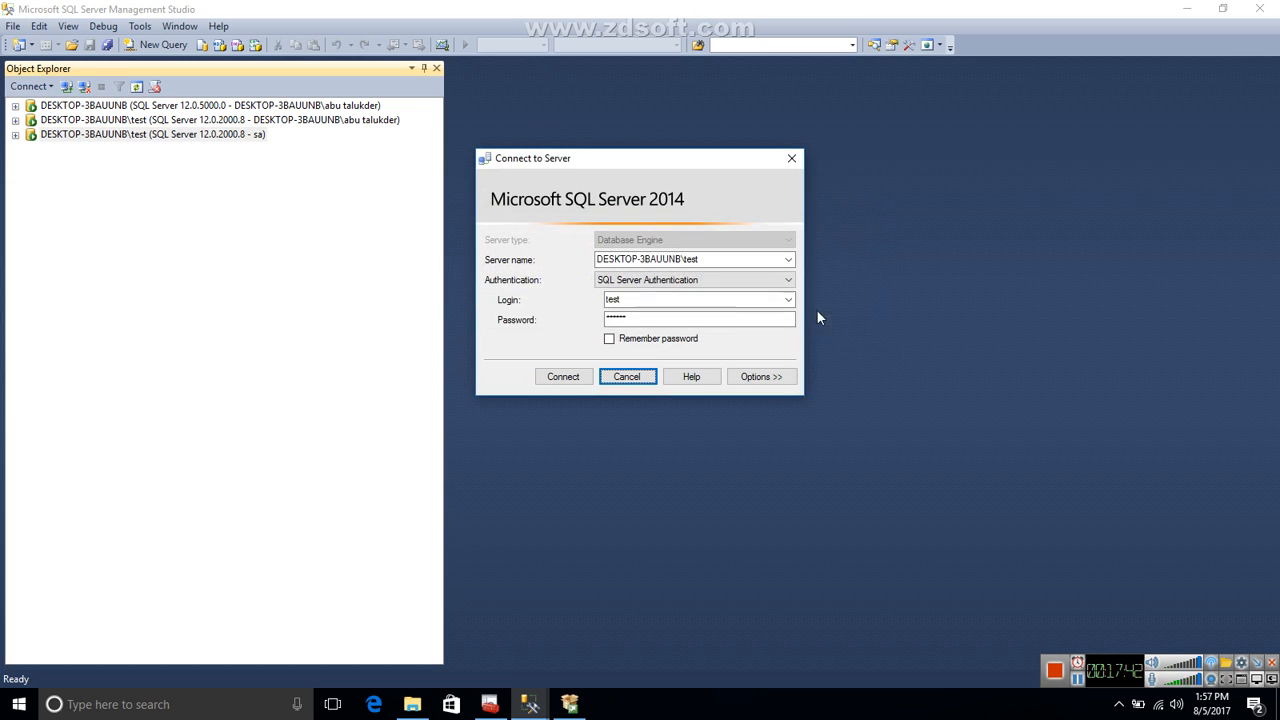
pyautogui.write('123456')
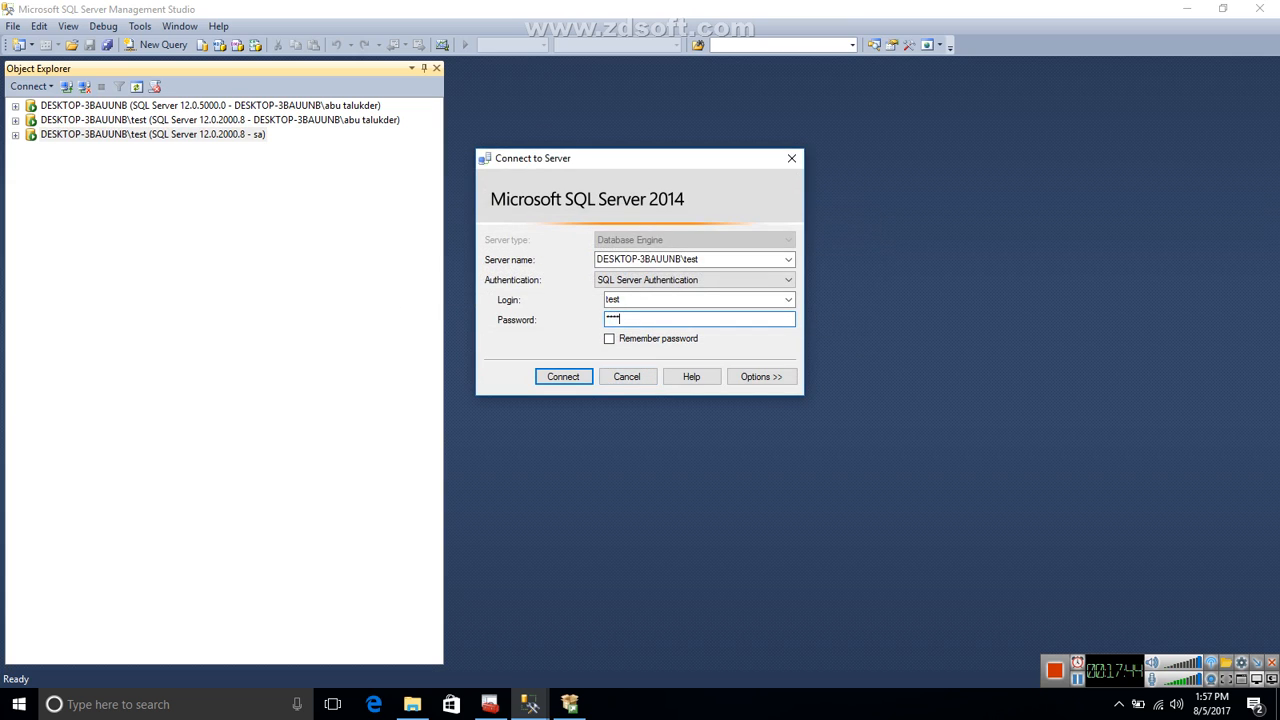
pyautogui.press('Return')
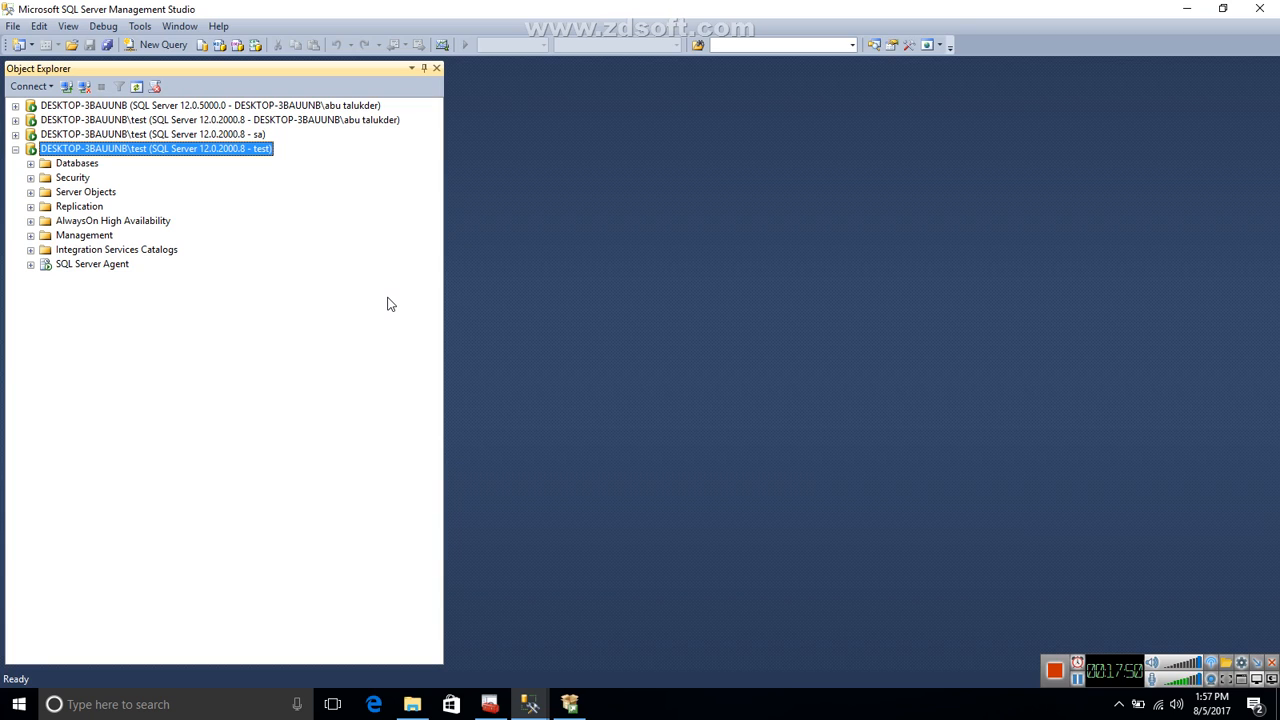
# Disconnect the test and sa login connections to DESKTOP-3BAUUNB\test, keeping the Windows-authenticated connection.
pyautogui.click(84, 87)
pyautogui.click(84, 91)
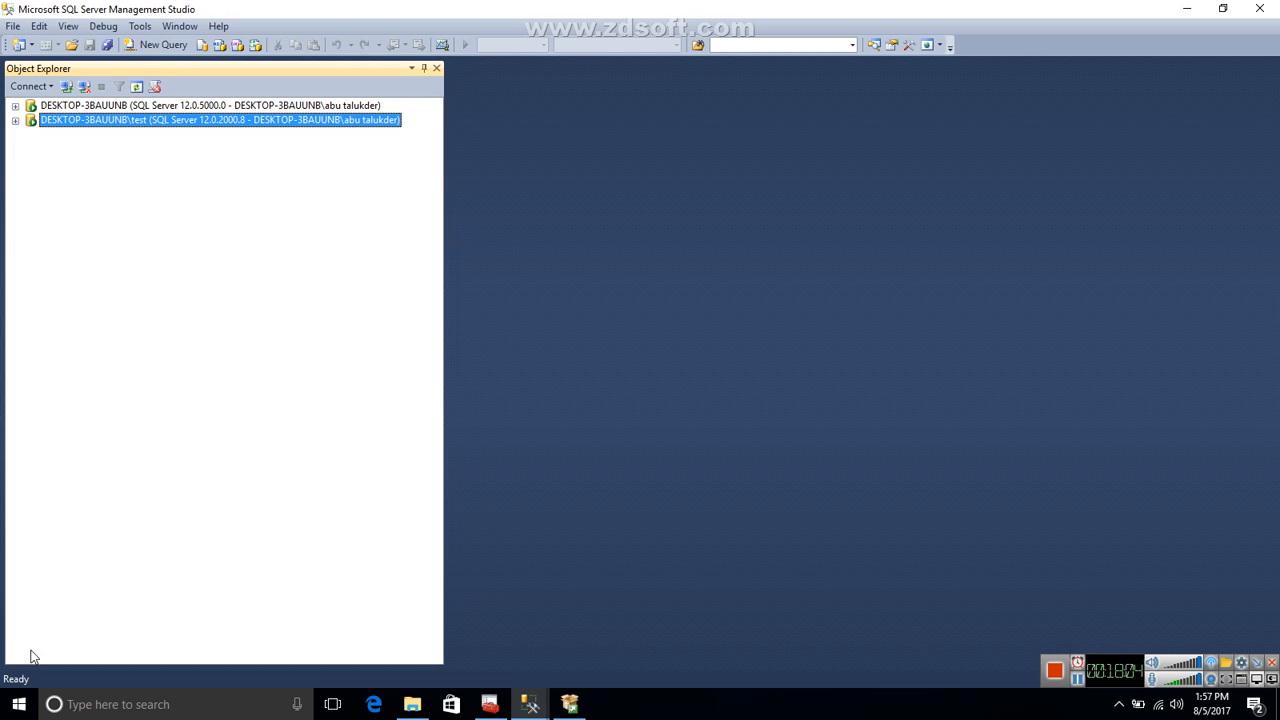
# Search for Notepad, open it with a blank document, and move its window fully into view.
pyautogui.click(19, 704)
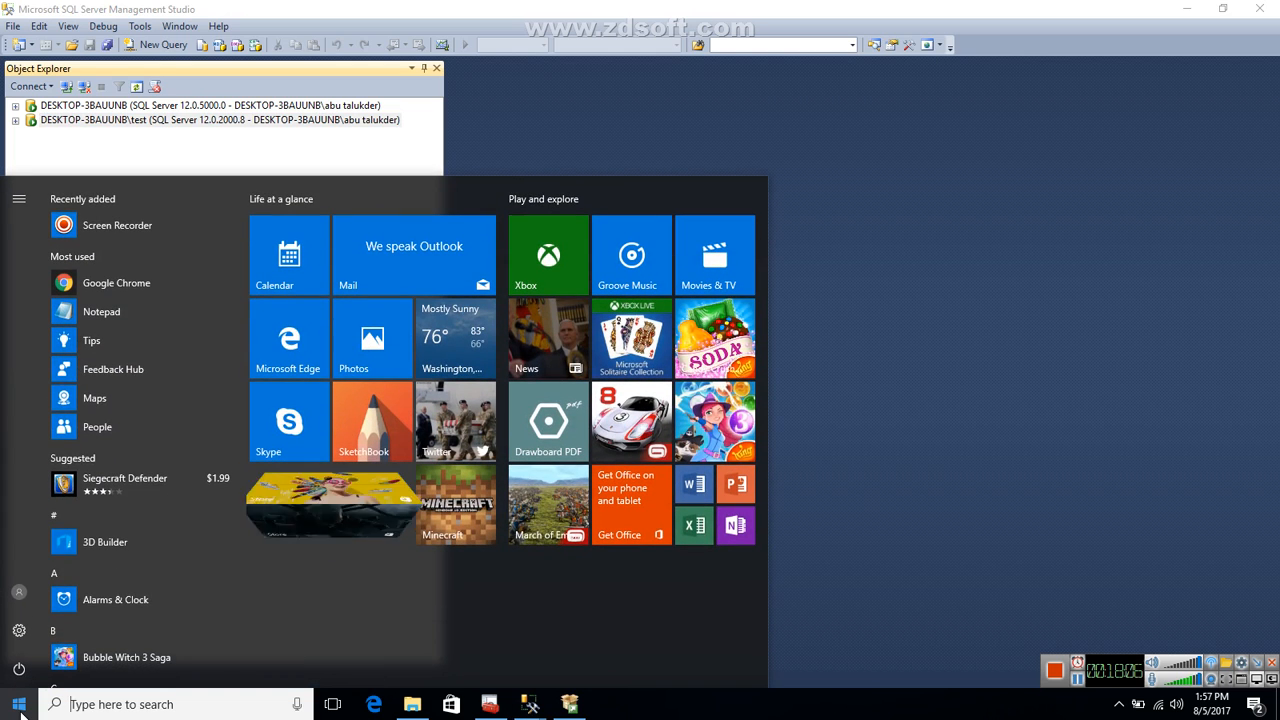
pyautogui.click(110, 704)
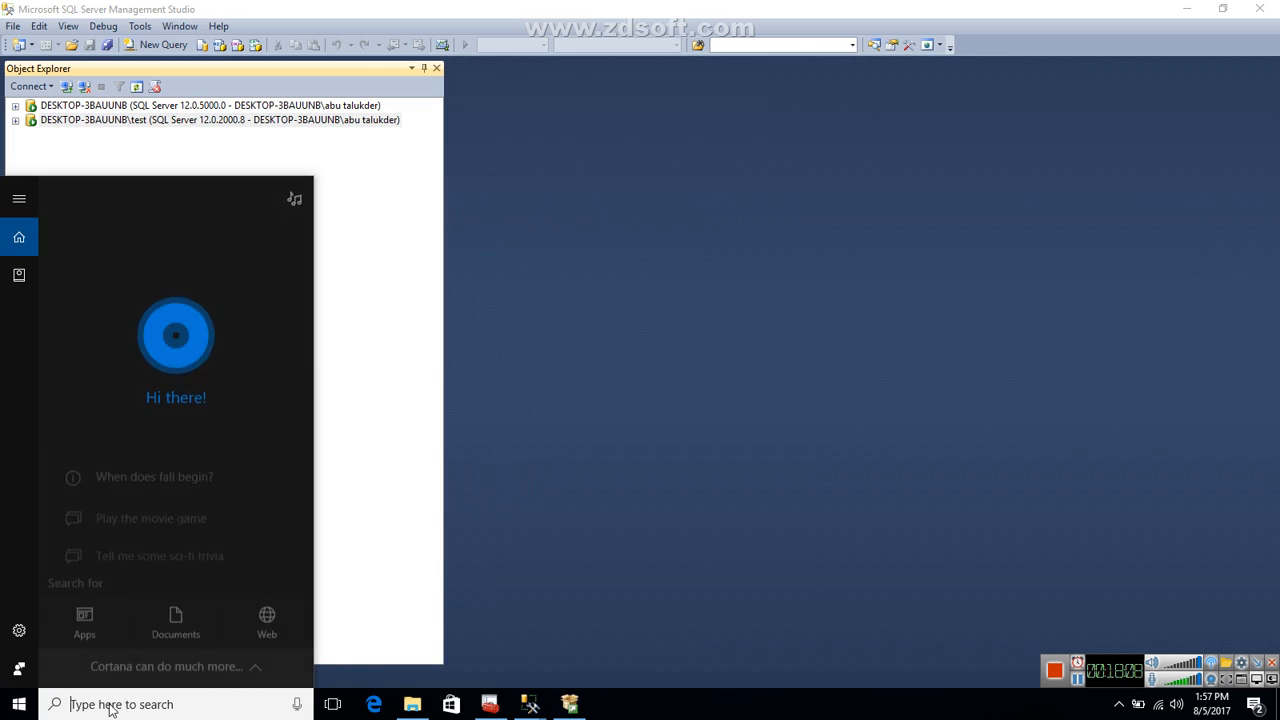
pyautogui.write('notepad')
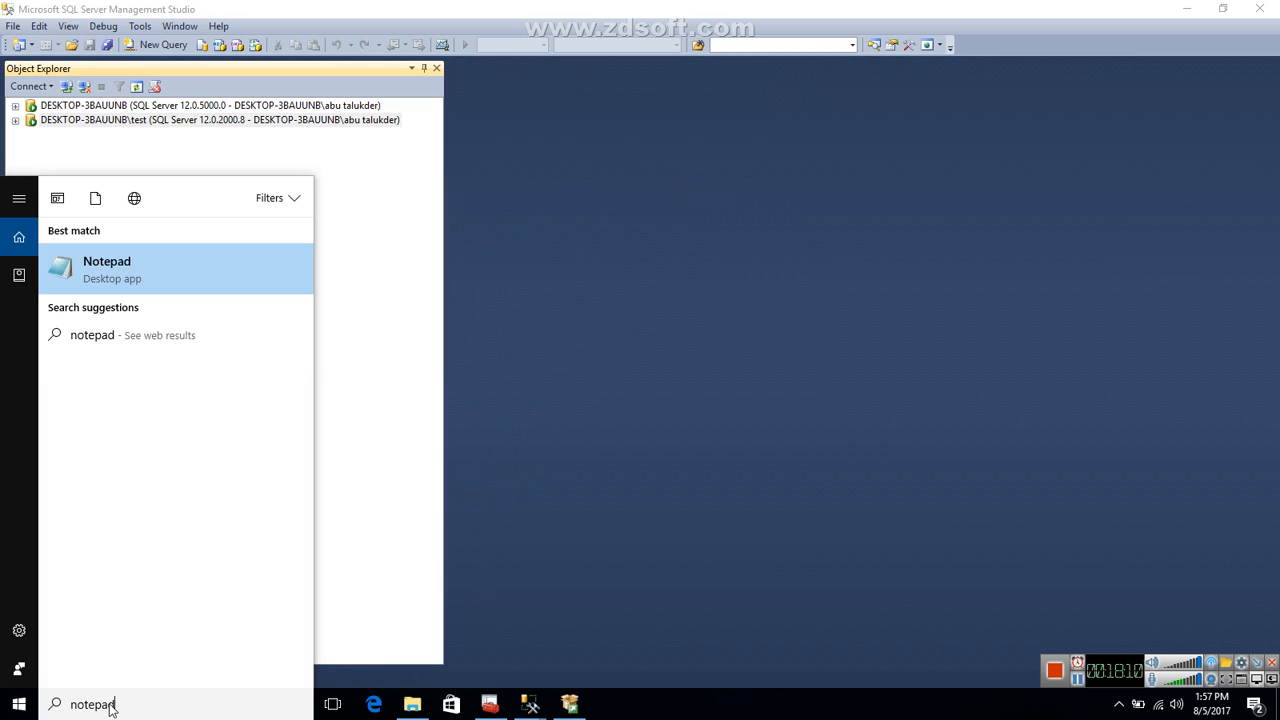
pyautogui.press('Return')
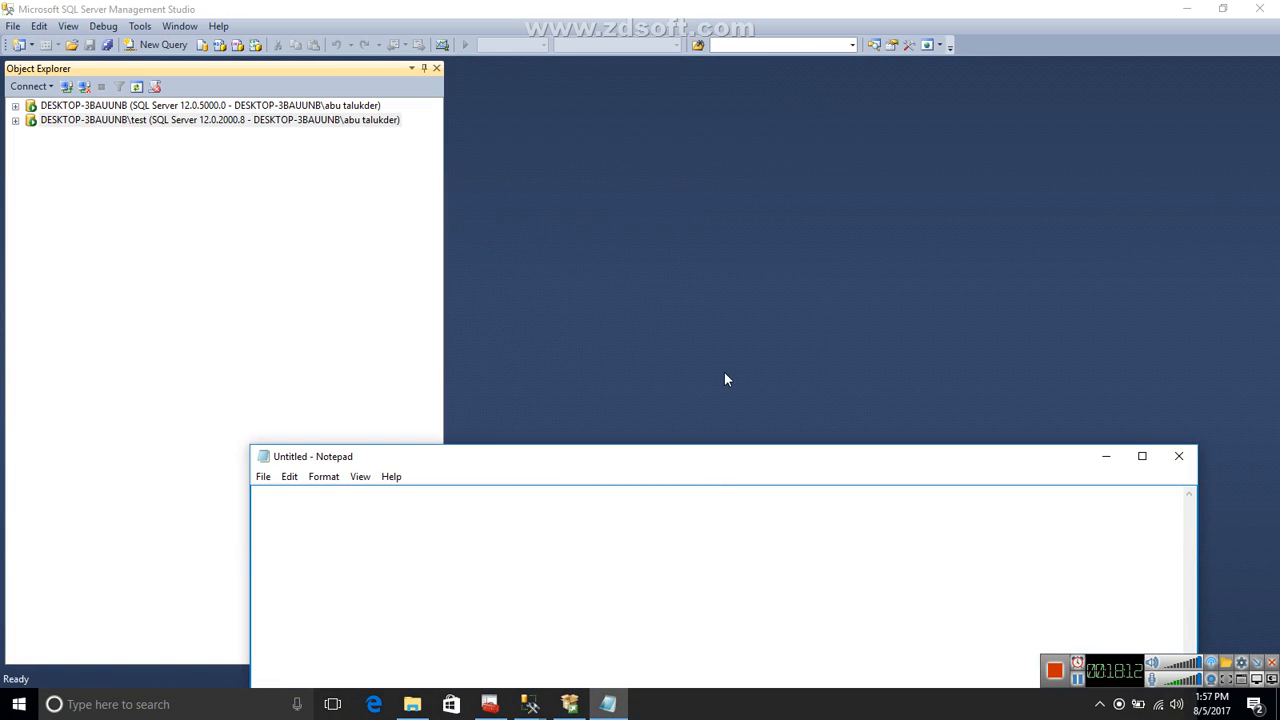
pyautogui.moveTo(651, 460); pyautogui.dragTo(623, 223)
# Write "Named instance" and "default instance" on separate lines, followed by a blank line and "4 sql instance".
pyautogui.write('Na')
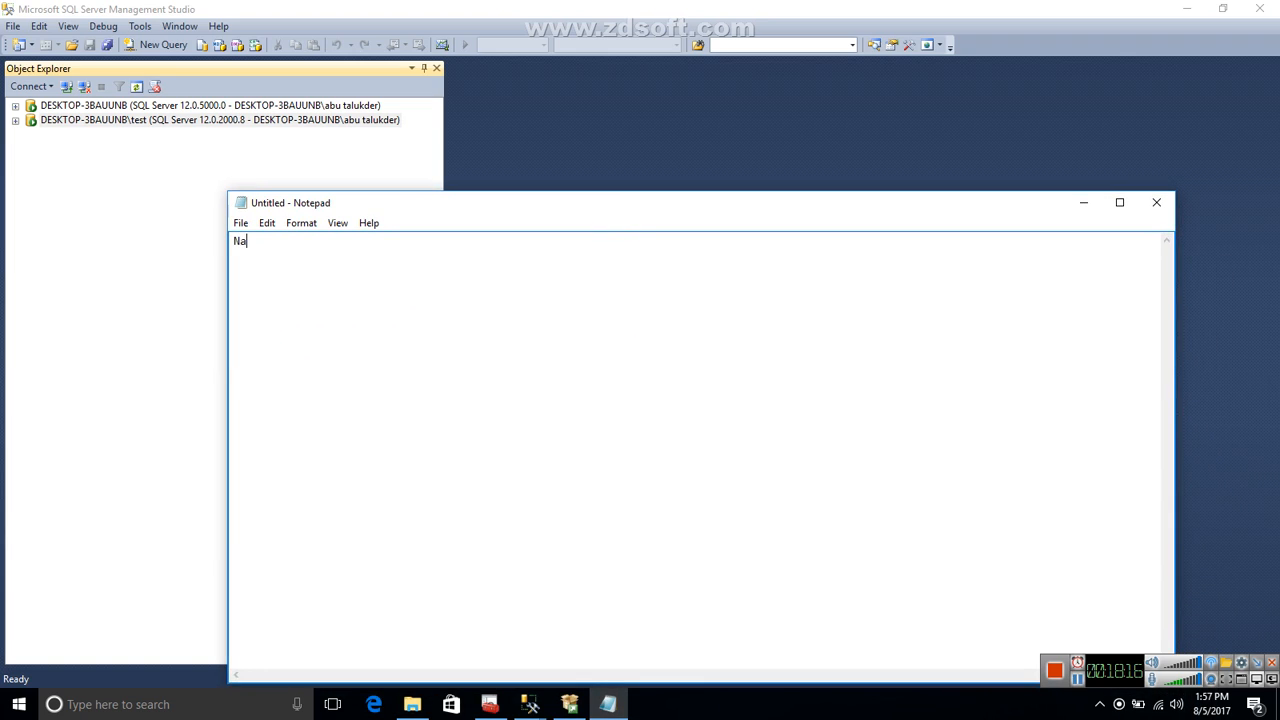
pyautogui.write('med instance')
pyautogui.press('Return')
pyautogui.write('default instgan')
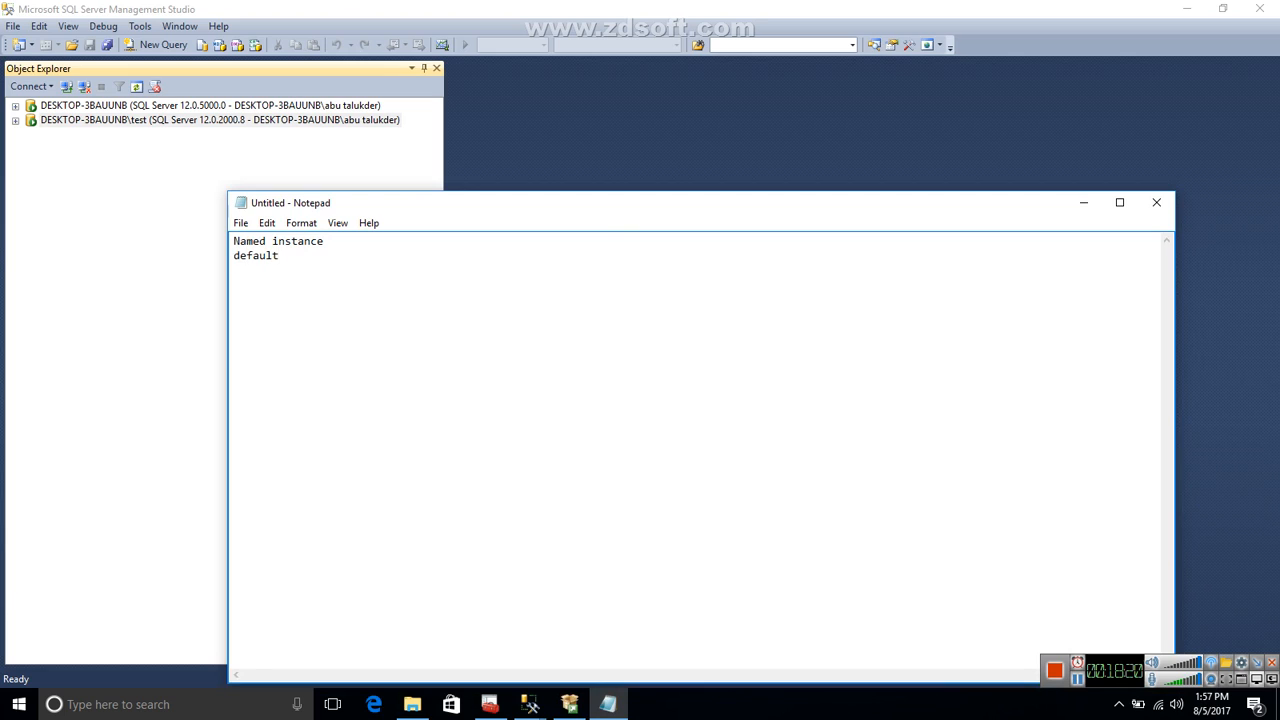
pyautogui.press('BackSpace')
pyautogui.press('BackSpace')
pyautogui.press('BackSpace')
pyautogui.write('ance')
pyautogui.write('4 ')
pyautogui.write('sql instance')
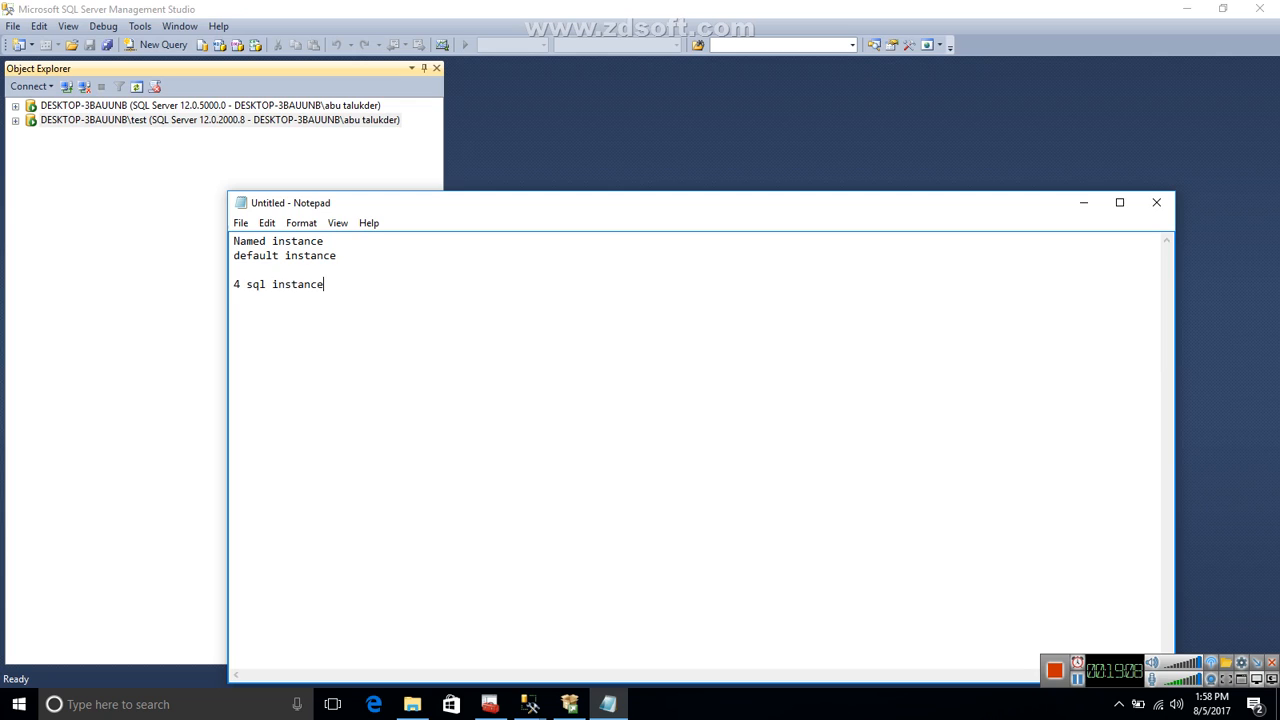
# List test1, test2, test3 and test4 on separate lines below "4 sql instance", after a blank line.
pyautogui.press('Return')
pyautogui.press('Return')
pyautogui.write('test1')
pyautogui.press('Return')
pyautogui.write('test2')
pyautogui.press('Return')
pyautogui.write('test3')
pyautogui.press('Return')
pyautogui.write('test4')
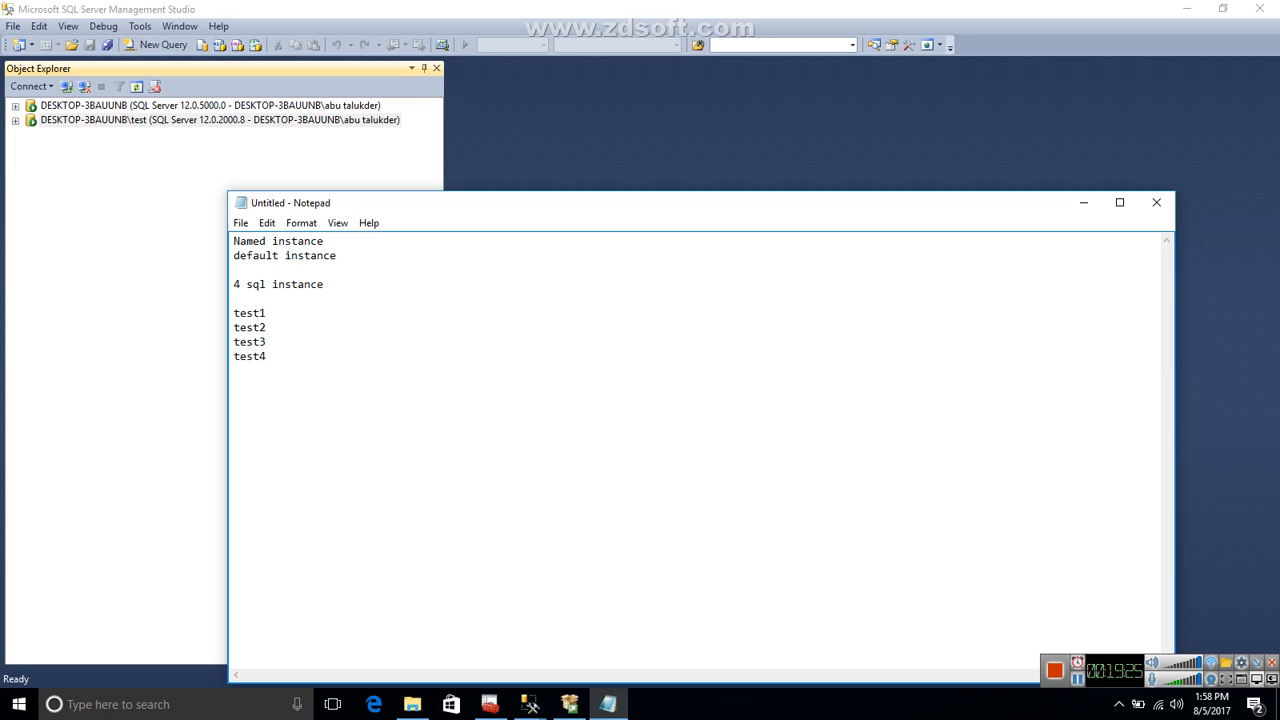
# Insert a new line above test1 and enter the person's full name as one word.
pyautogui.click(327, 314)
pyautogui.click(258, 300)
pyautogui.press('Return')
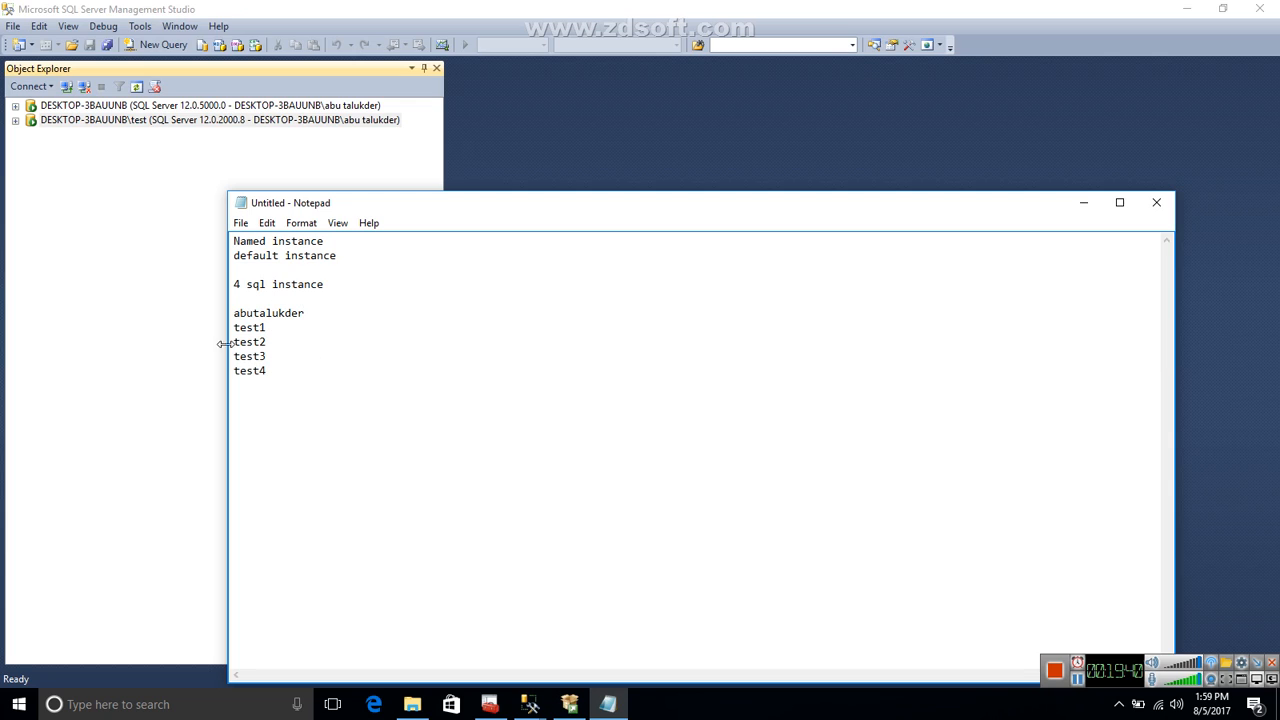
# Add "sql servers" after test1, then copy it to the test2, test3 and test4 lines.
pyautogui.write('sql servers')
pyautogui.moveTo(357, 329); pyautogui.dragTo(273, 329)
pyautogui.hotkey('ctrl', 'c')
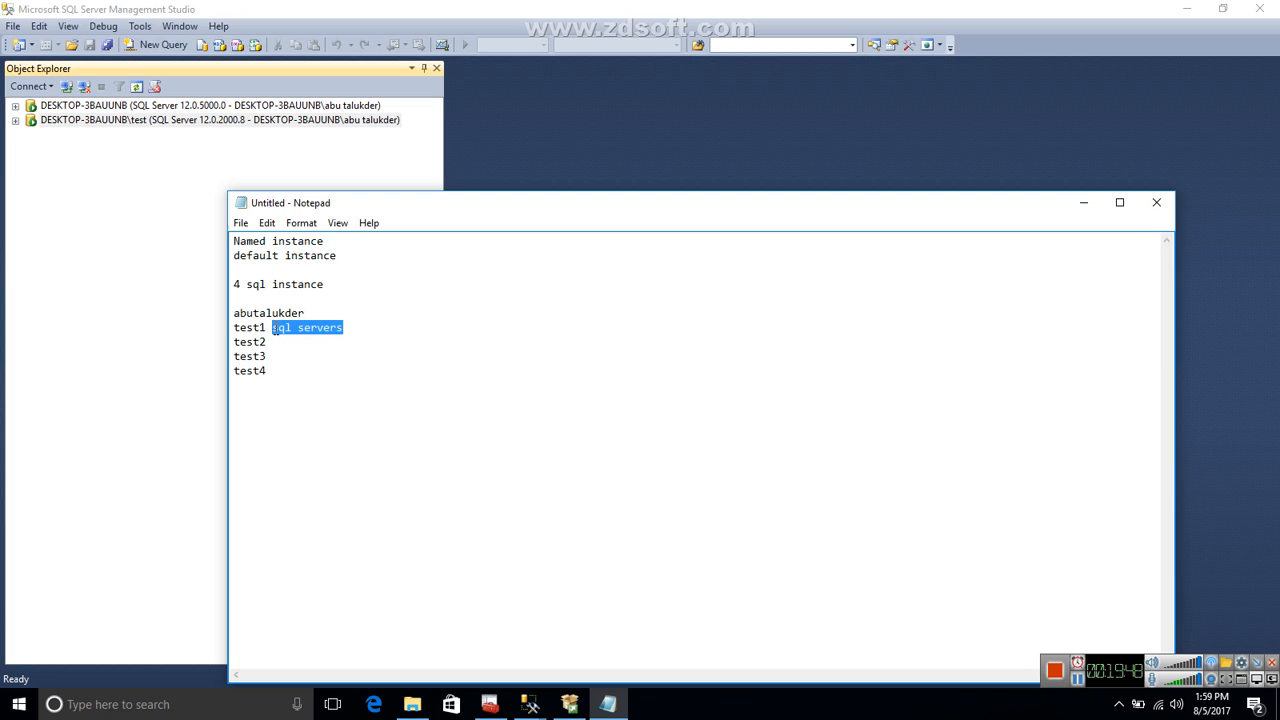
pyautogui.click(289, 335)
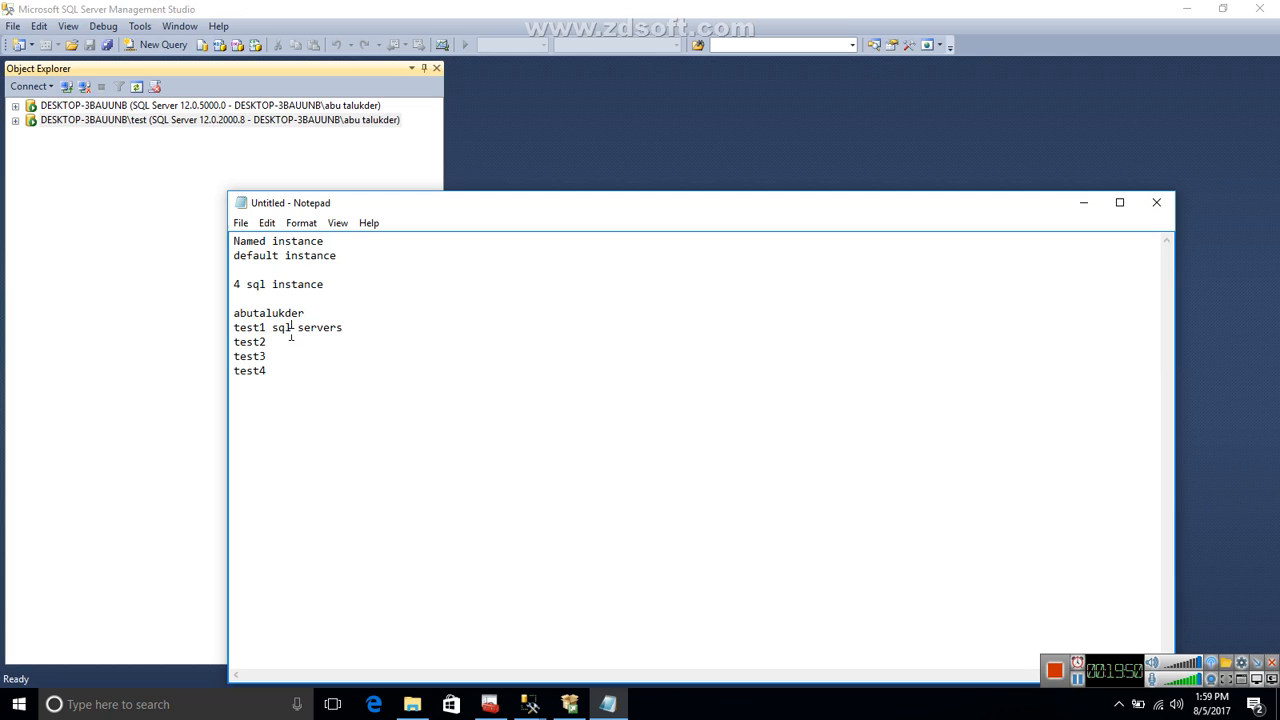
pyautogui.hotkey('ctrl', 'v')
pyautogui.click(286, 352)
pyautogui.hotkey('ctrl', 'v')
pyautogui.hotkey('ctrl', 'v')
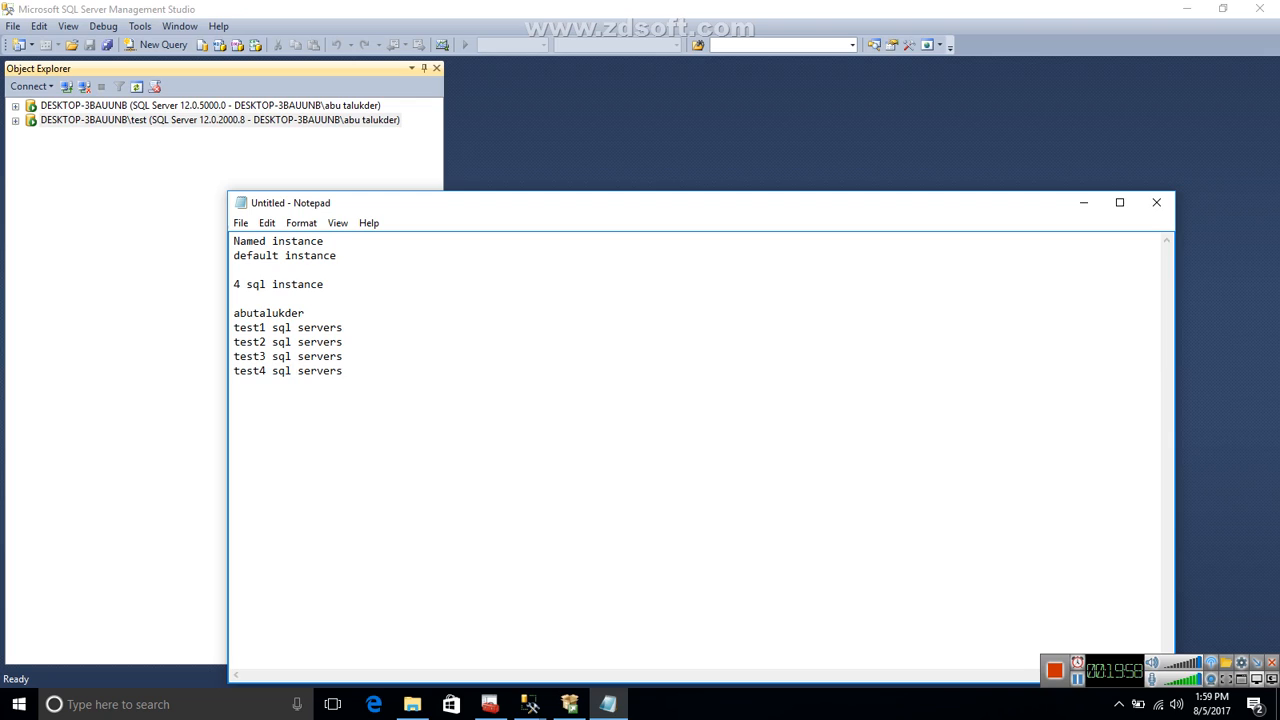
# Label the test1 to test4 lines with school, library, GYM and Grocery respectively.
pyautogui.write('school')
pyautogui.click(380, 338)
pyautogui.write('library')
pyautogui.click(391, 357)
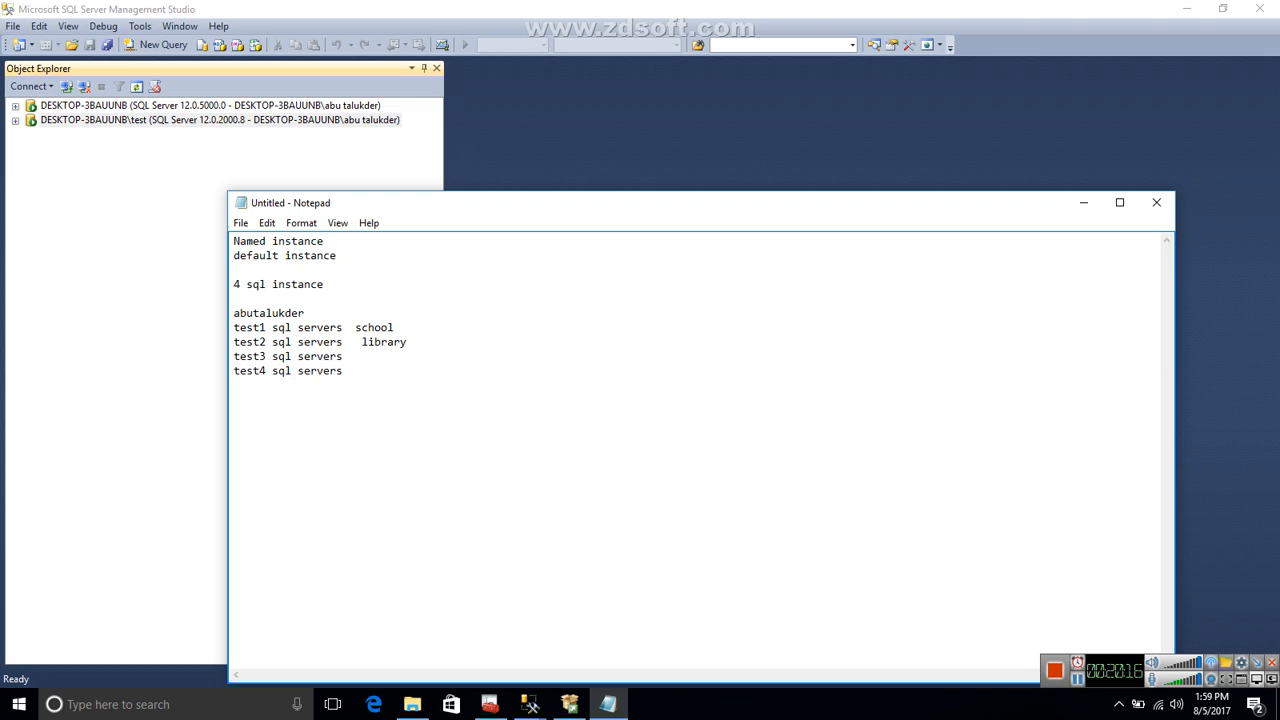
pyautogui.write('GYM')
pyautogui.click(376, 374)
pyautogui.write('Grocery')
# Add the line "project a, b, c d" below "4 sql instance", separated from it by a blank line.
pyautogui.click(345, 284)
pyautogui.press('Return')
pyautogui.press('Return')
pyautogui.write('pro')
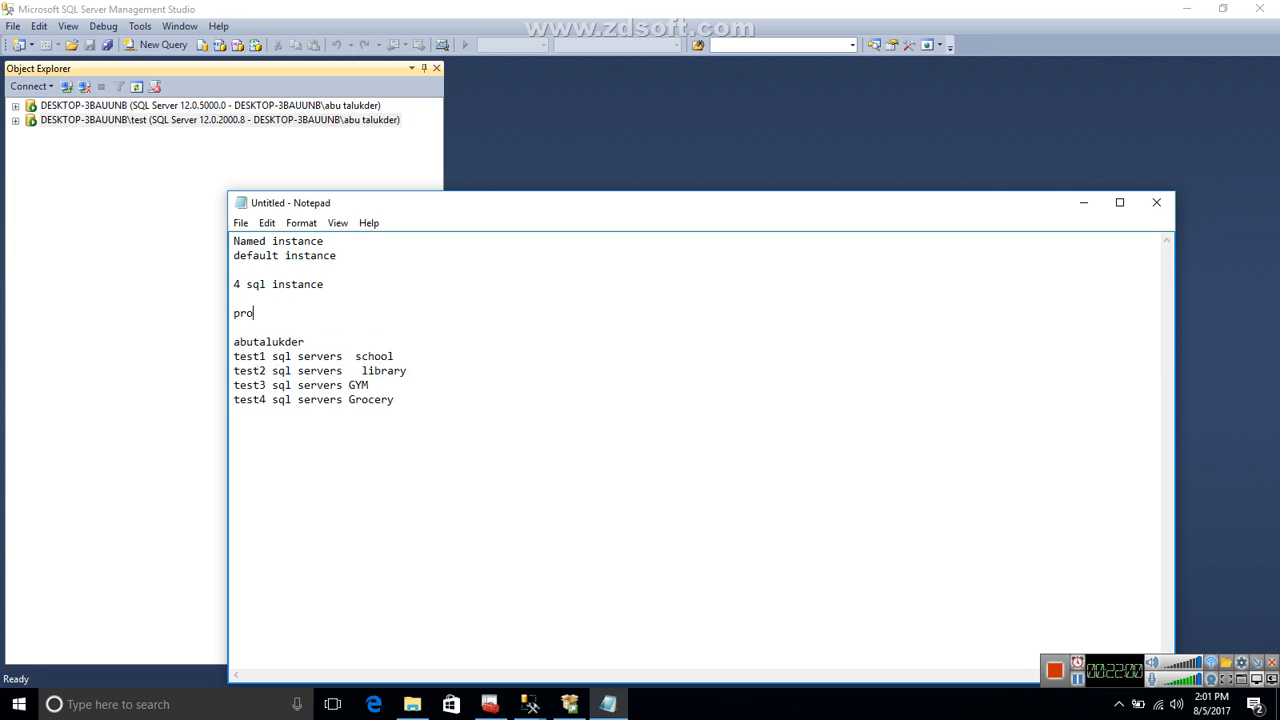
pyautogui.write('ject a, b , c d,')
pyautogui.press('BackSpace')
pyautogui.press('BackSpace')
pyautogui.click(1078, 686)
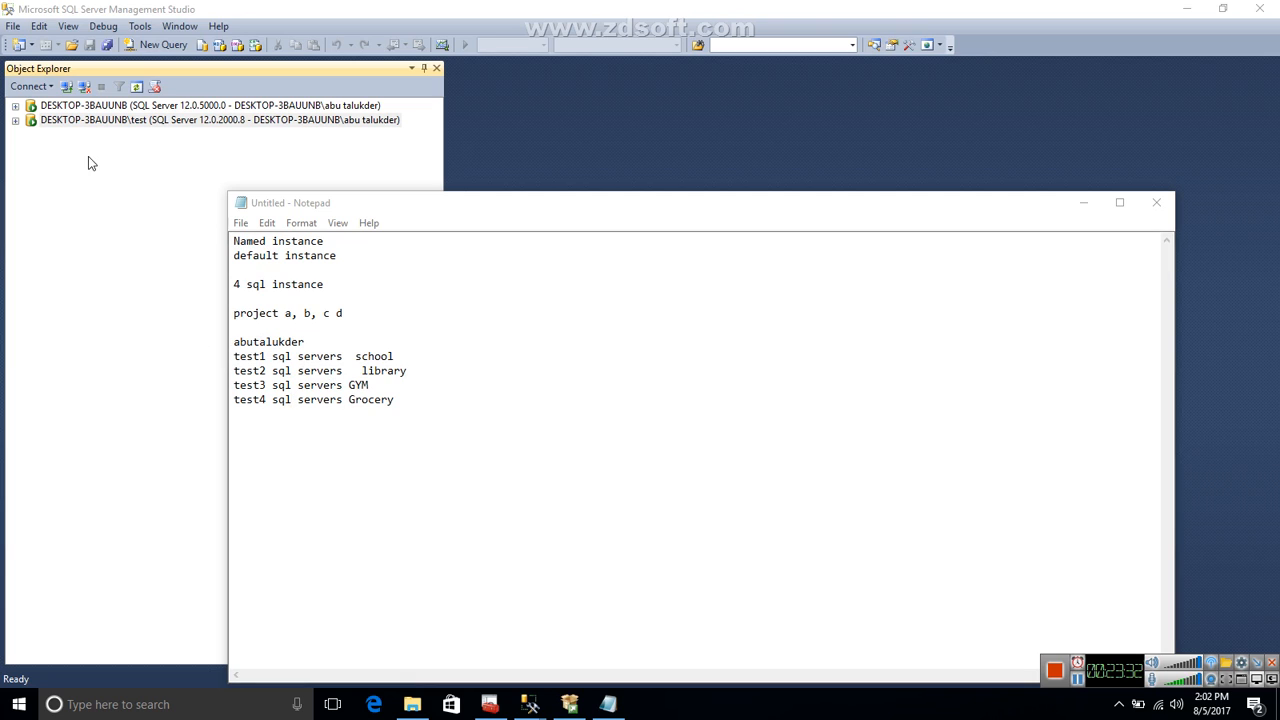
# Switch to Management Studio, open the server properties of DESKTOP-3BAUUNB\test, and view its memory settings.
pyautogui.click(90, 122)
pyautogui.rightClick(92, 122)
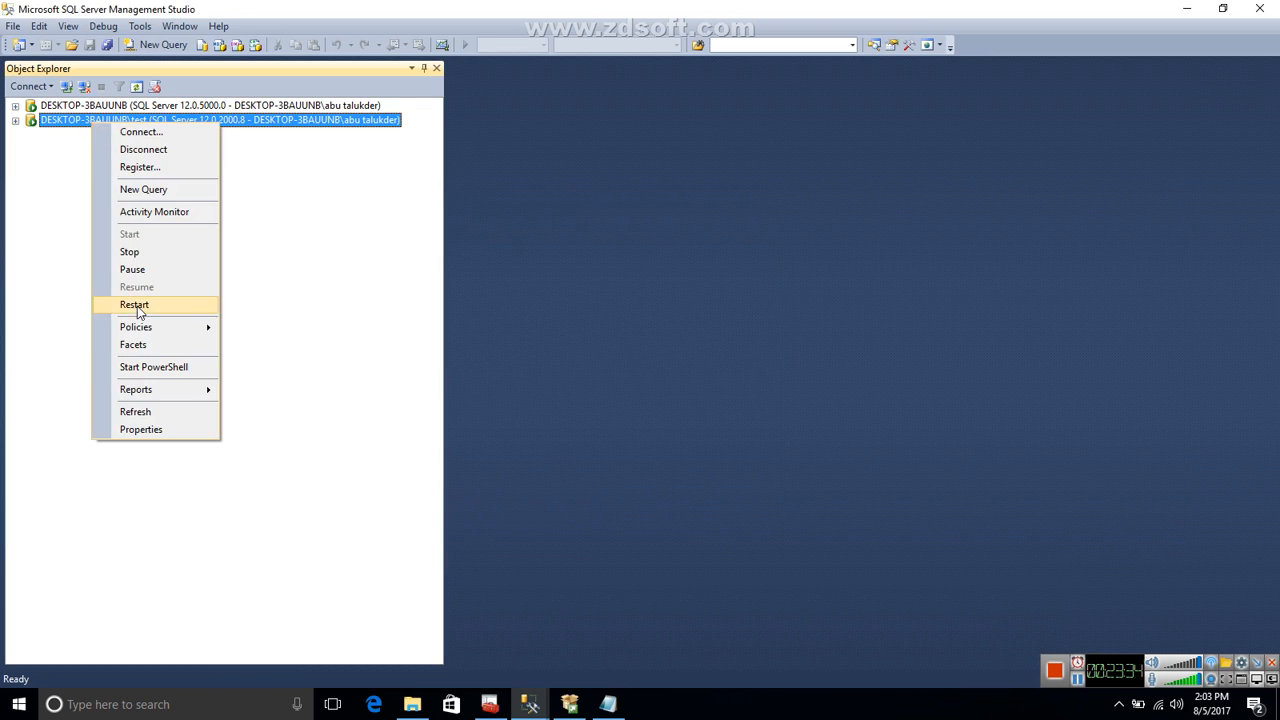
pyautogui.click(141, 429)
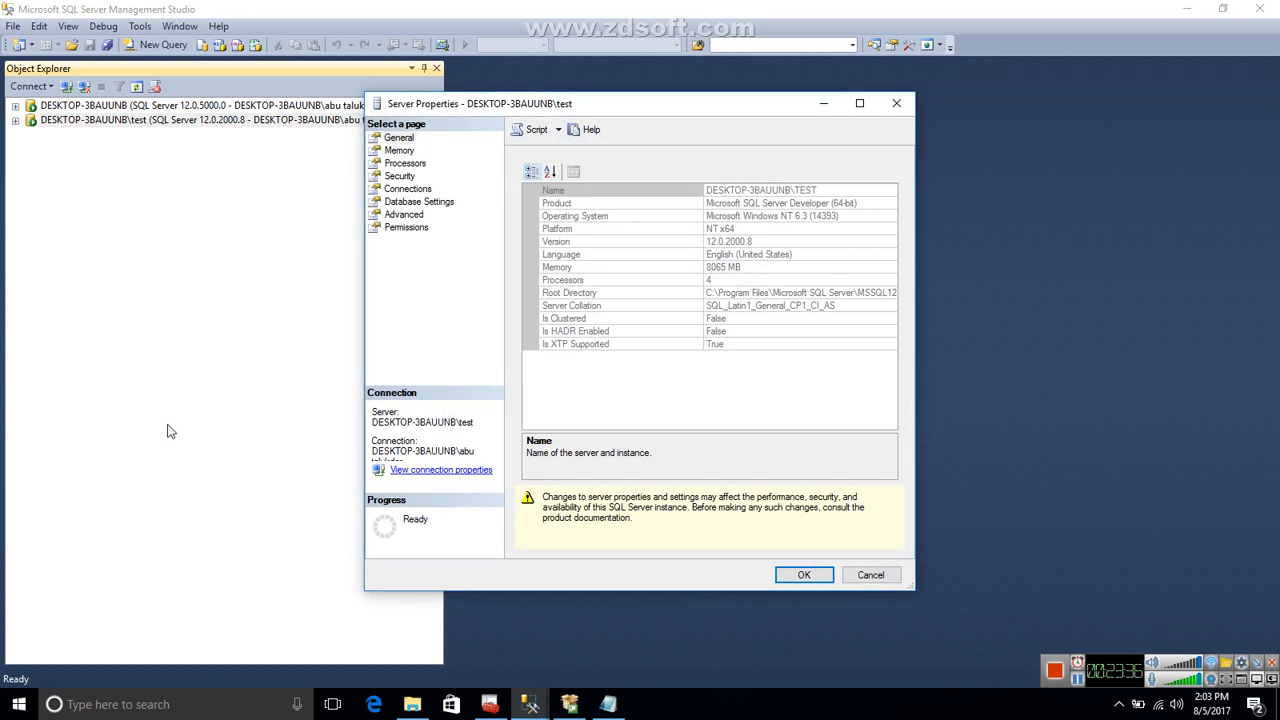
pyautogui.click(401, 151)
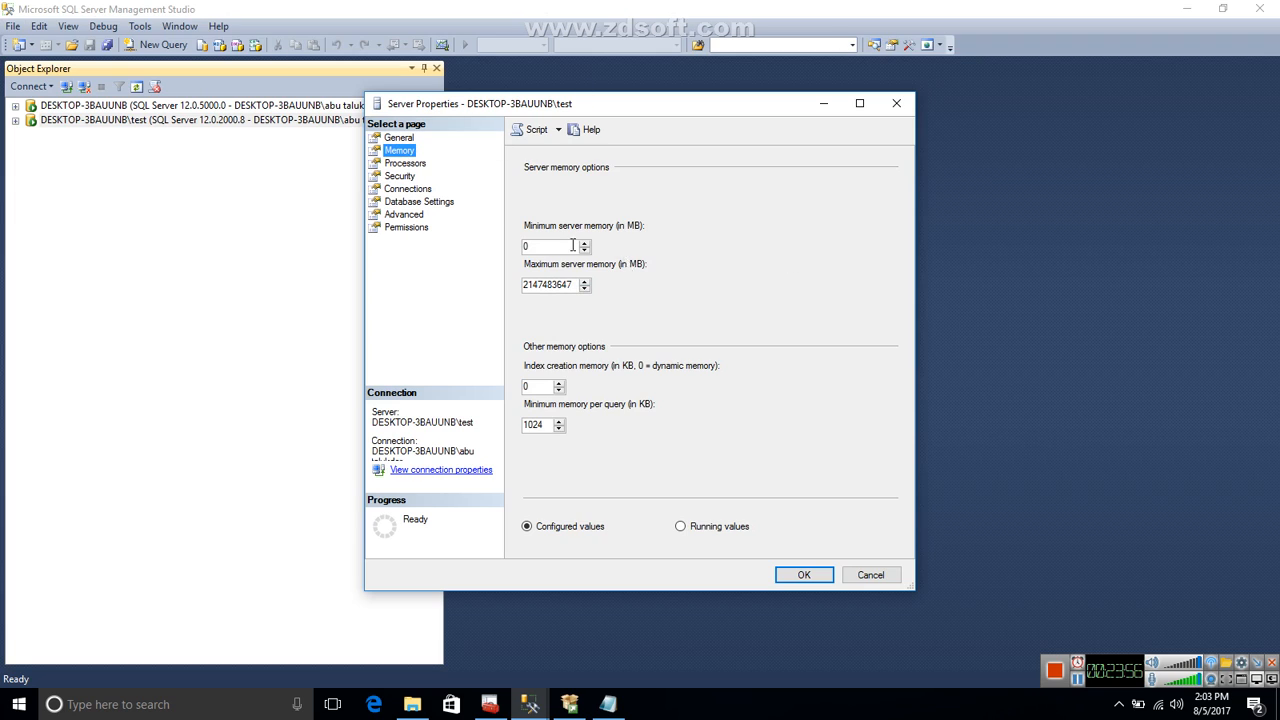
pyautogui.click(18, 706)
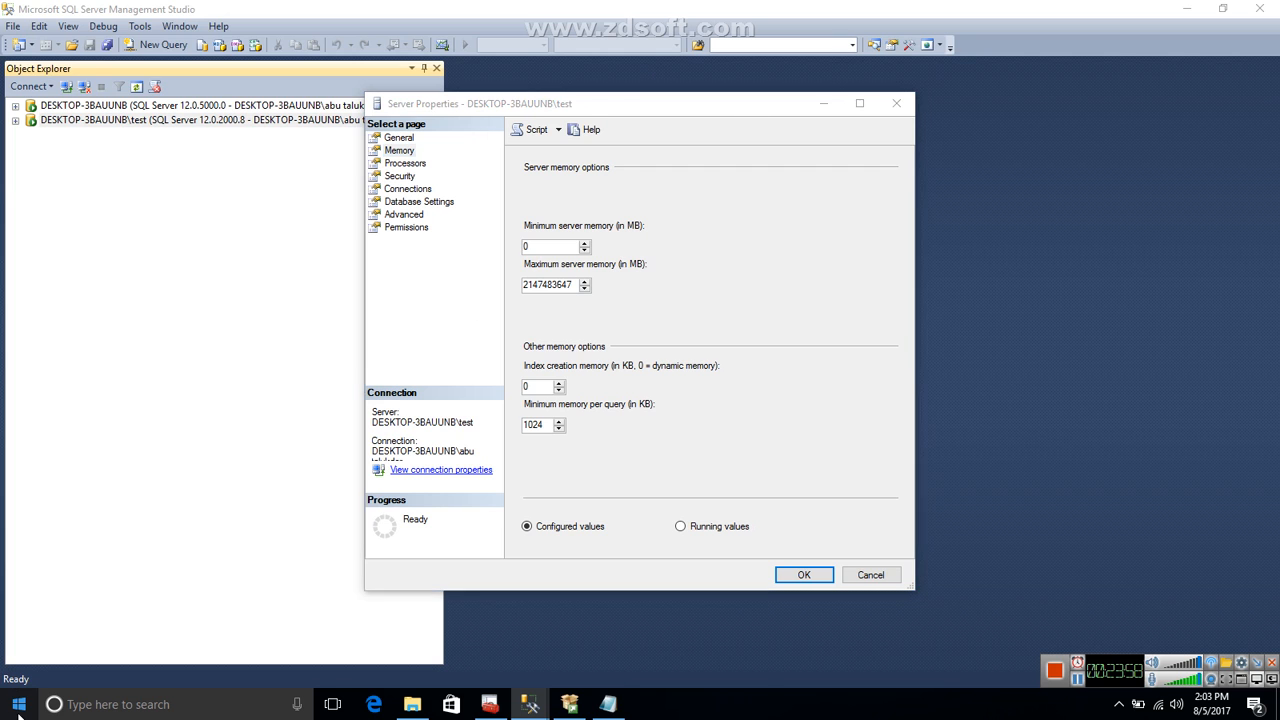
pyautogui.click(100, 708)
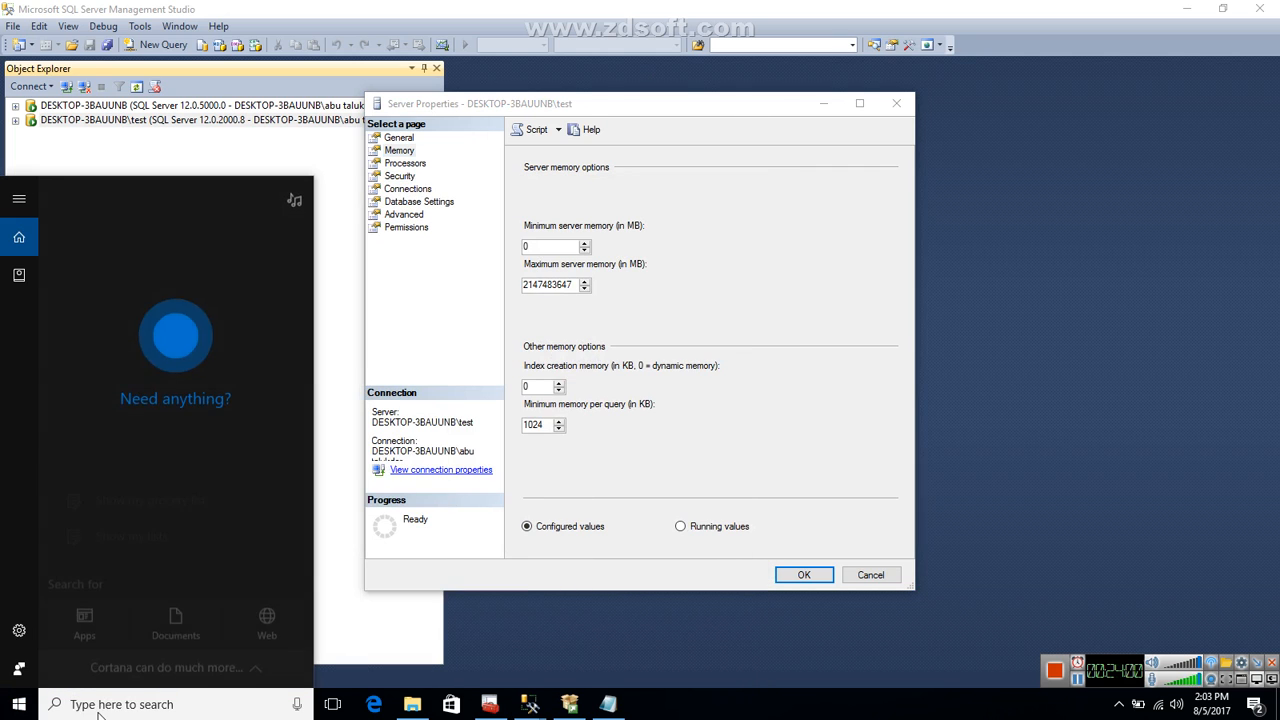
pyautogui.write('control')
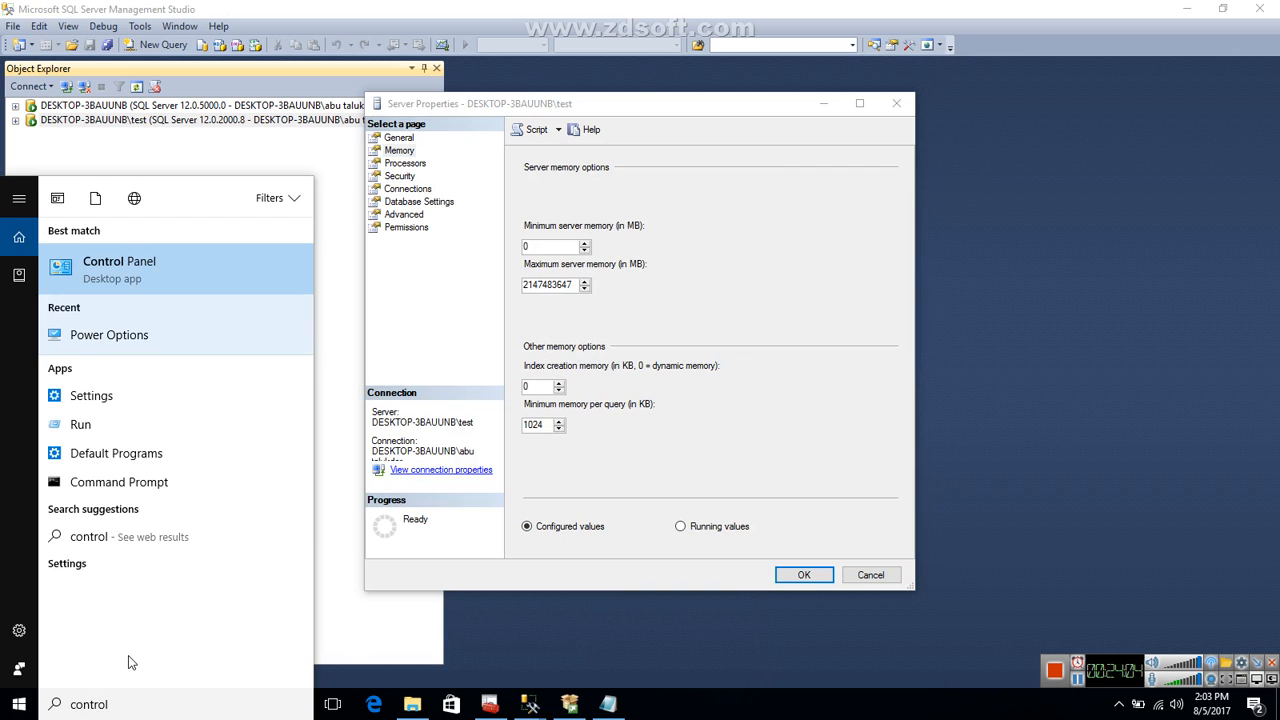
pyautogui.write(' pa')
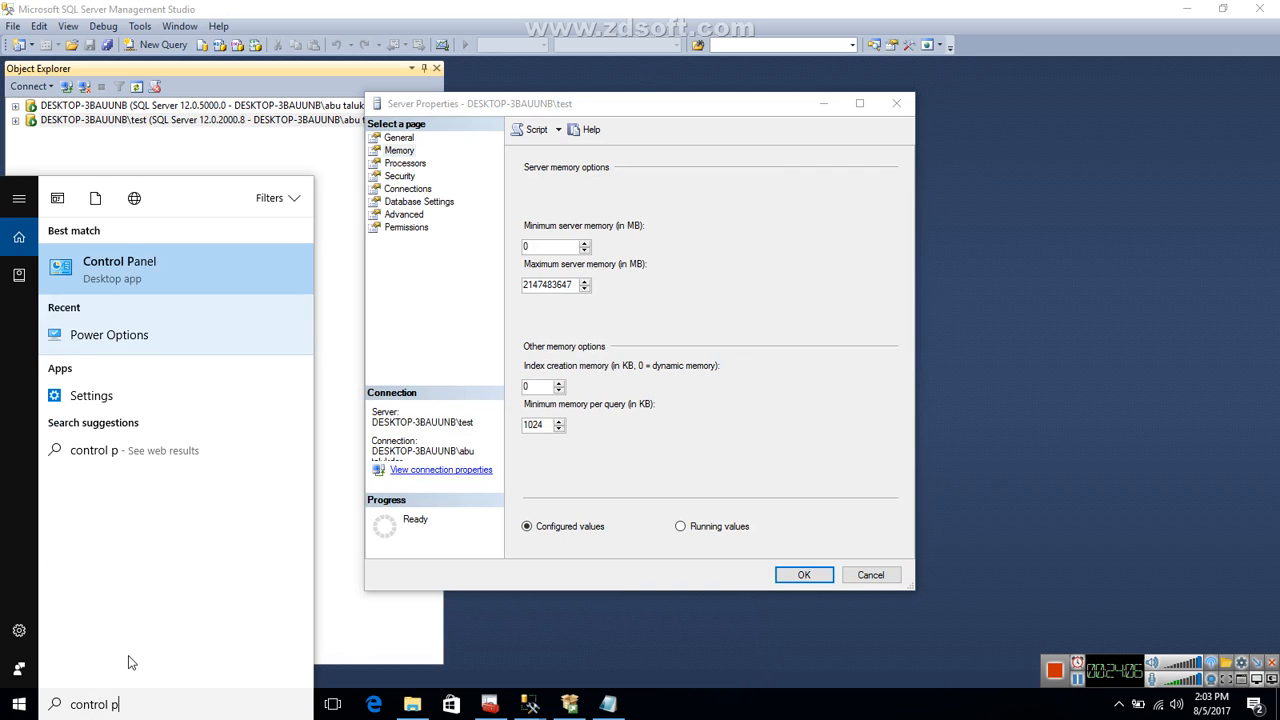
pyautogui.press('BackSpace')
pyautogui.press('BackSpace')
pyautogui.press('BackSpace')
pyautogui.press('BackSpace')
pyautogui.press('BackSpace')
pyautogui.press('BackSpace')
pyautogui.press('BackSpace')
pyautogui.press('BackSpace')
pyautogui.press('BackSpace')
pyautogui.press('BackSpace')
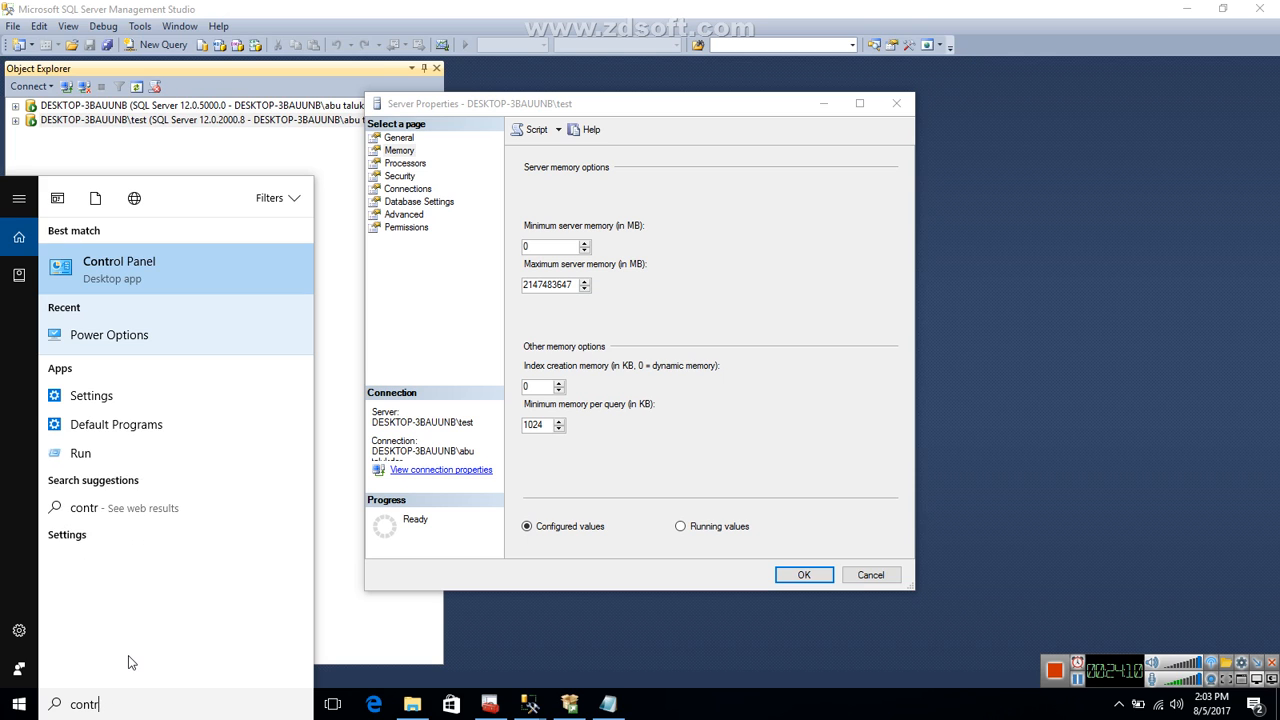
pyautogui.click(20, 705)
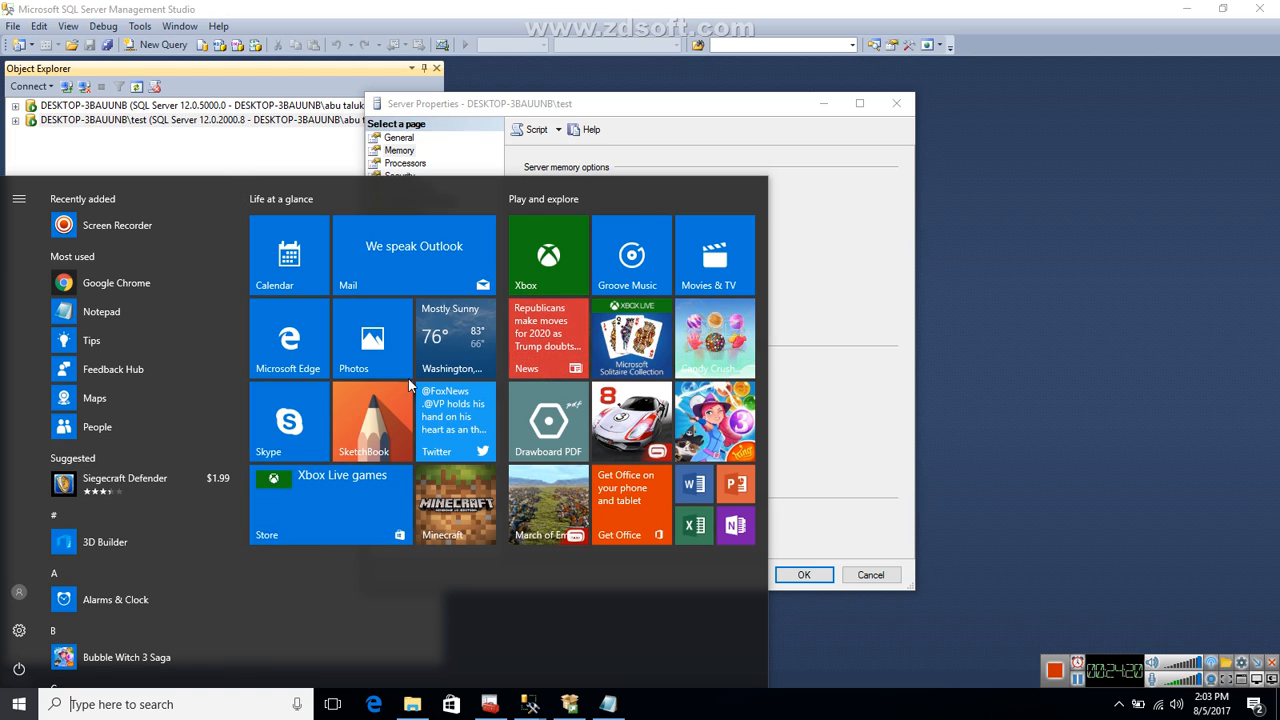
pyautogui.click(1077, 681)
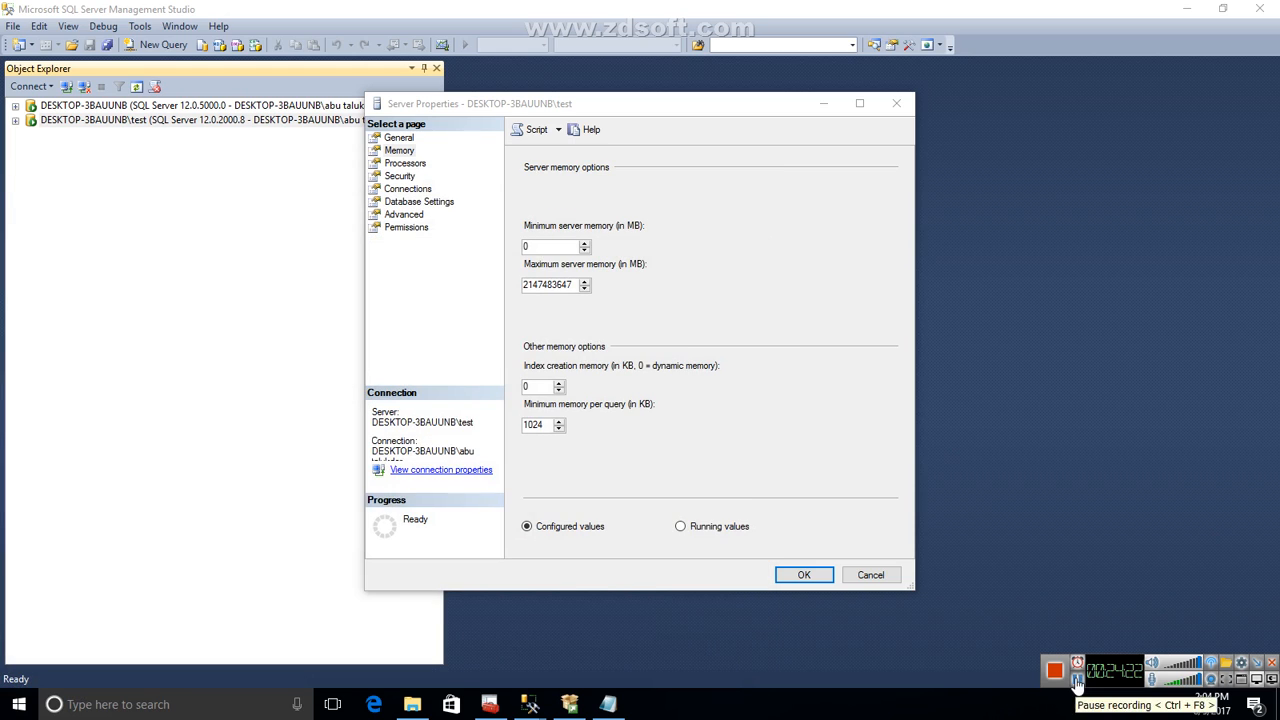
# Open Control Panel, check the computer's installed memory in its System information, and minimize the window.
pyautogui.click(211, 714)
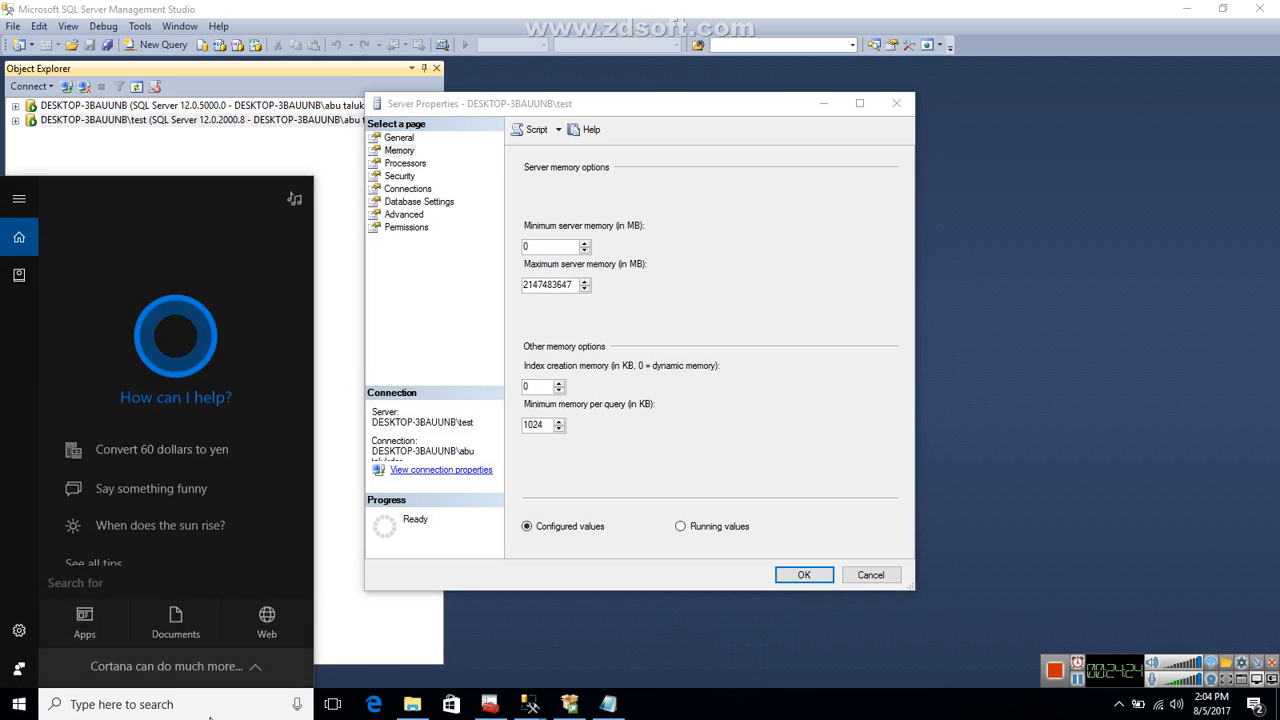
pyautogui.write('c')
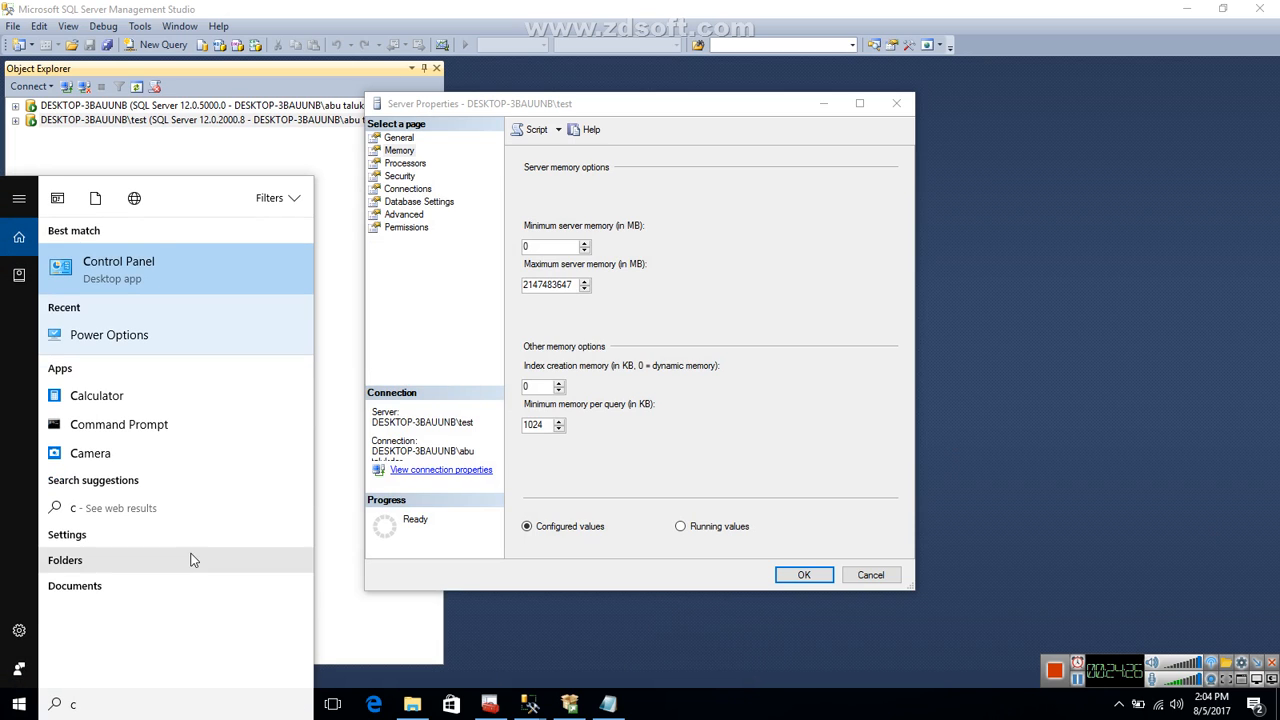
pyautogui.click(121, 266)
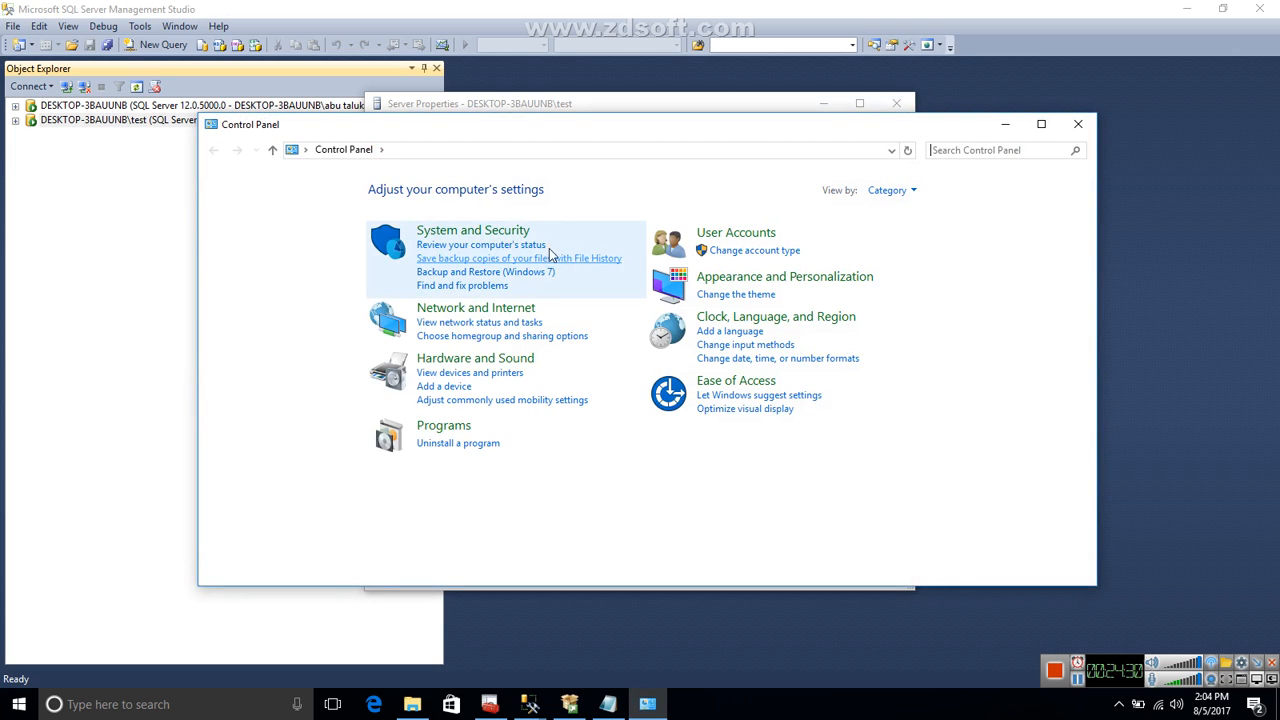
pyautogui.click(497, 234)
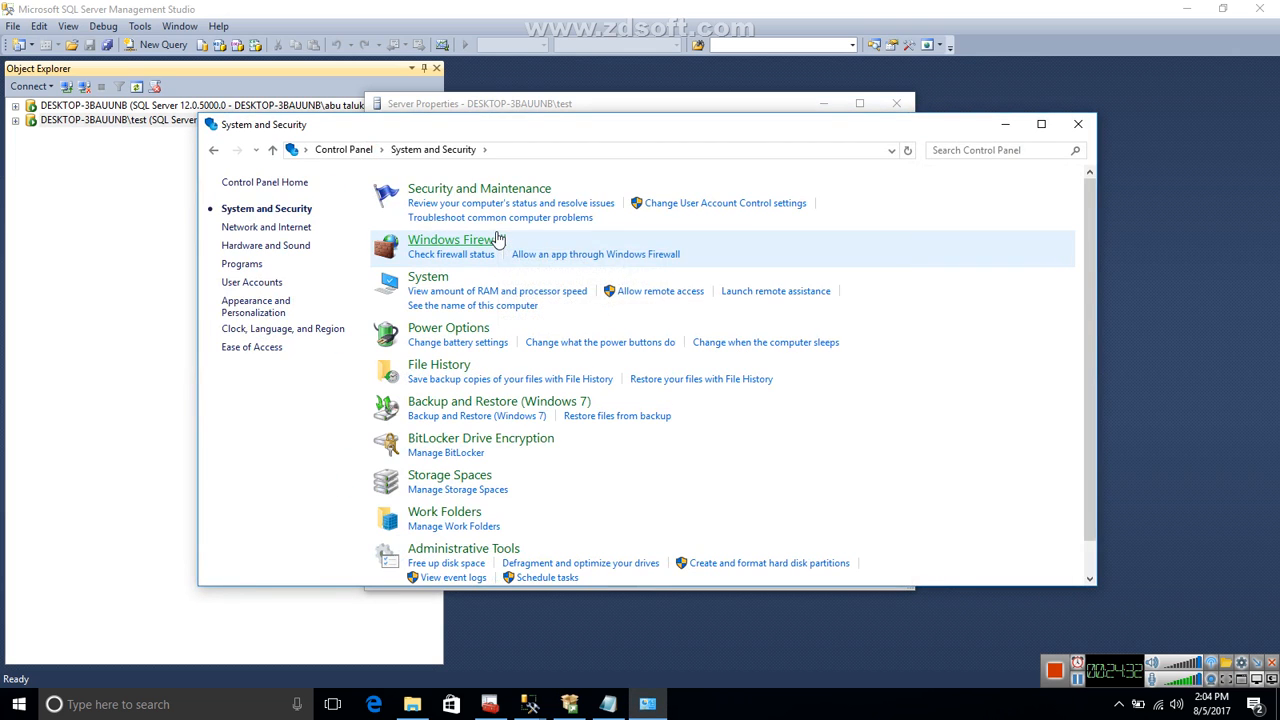
pyautogui.click(430, 278)
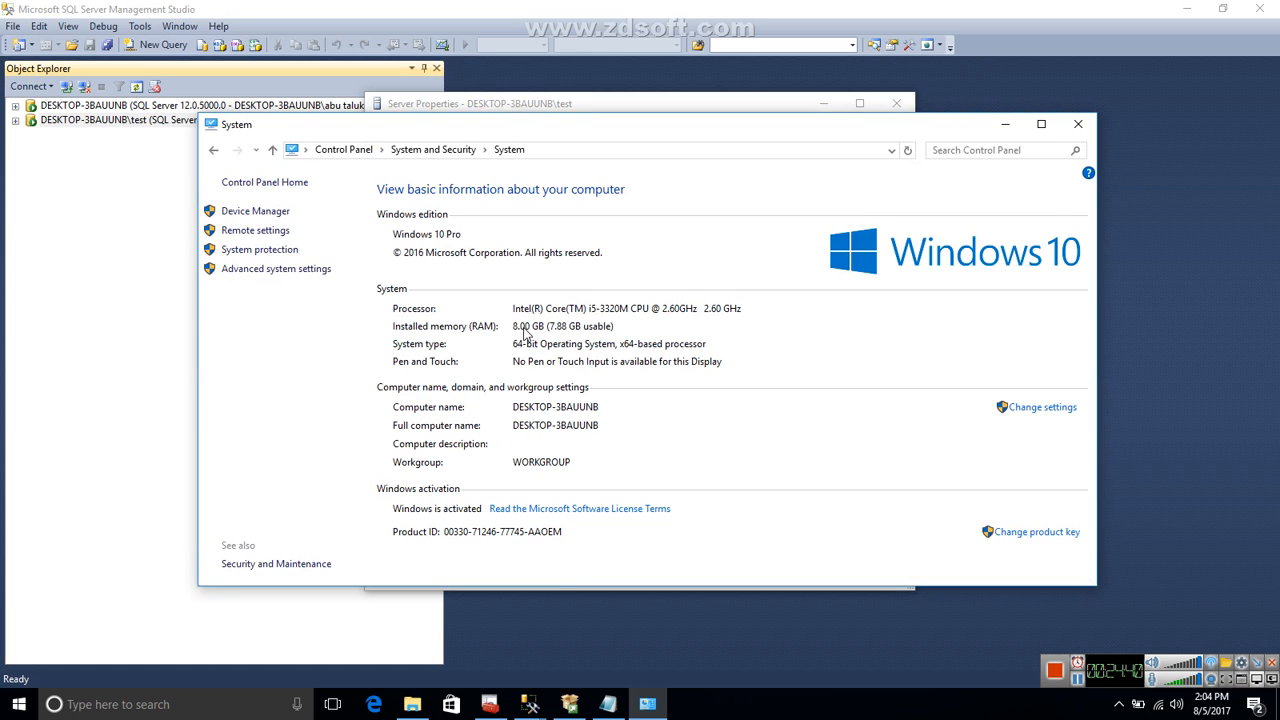
pyautogui.click(1004, 124)
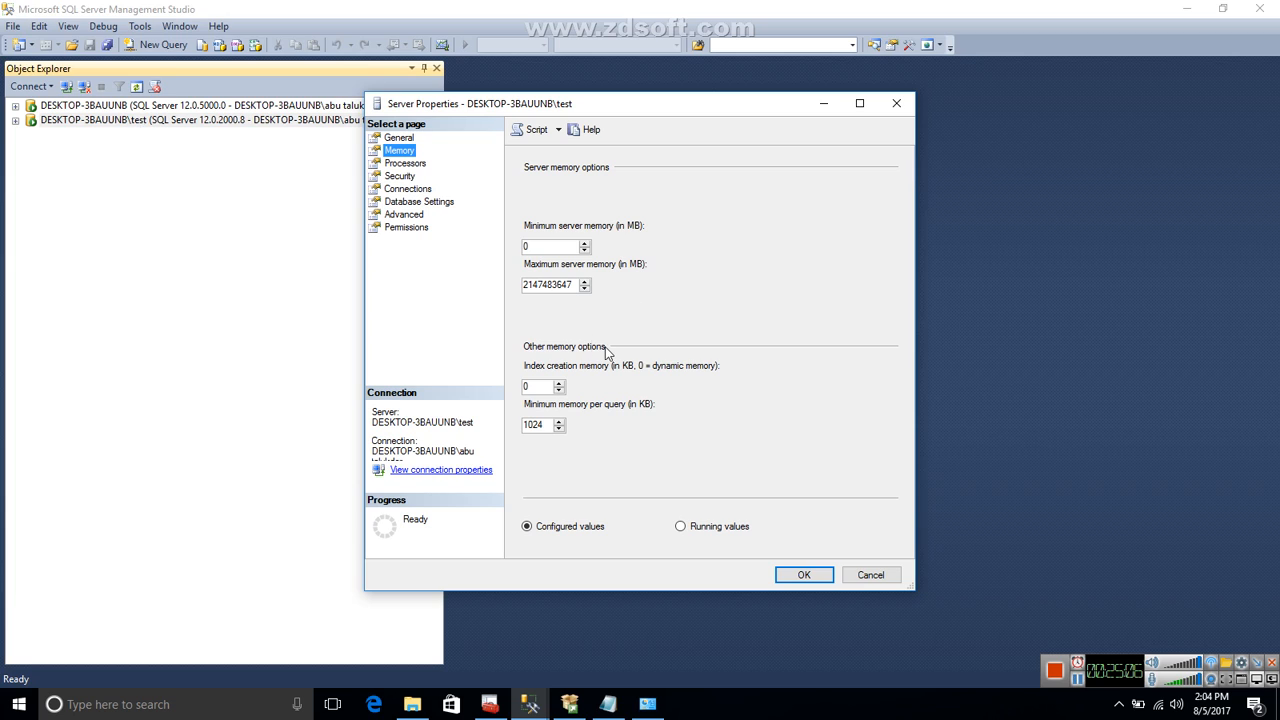
# View the test instance's processor settings and expand ALL and NumaNode0 to show the individual CPUs.
pyautogui.click(415, 166)
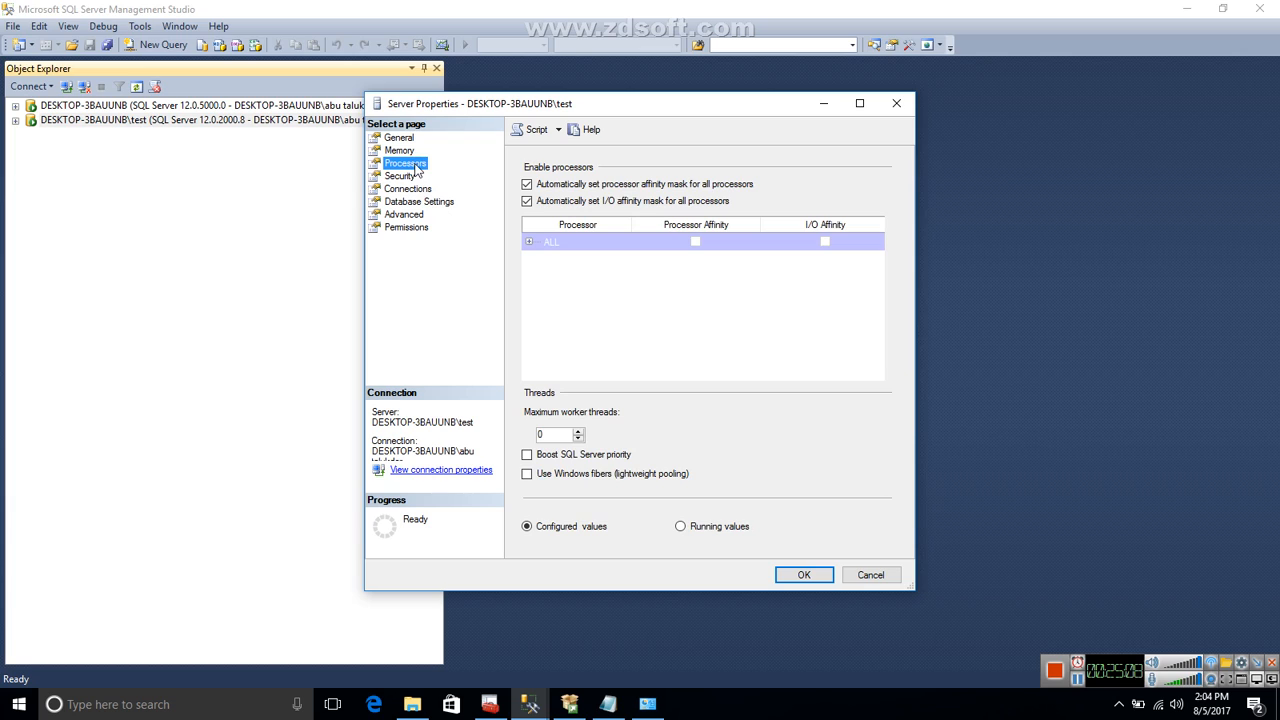
pyautogui.click(529, 242)
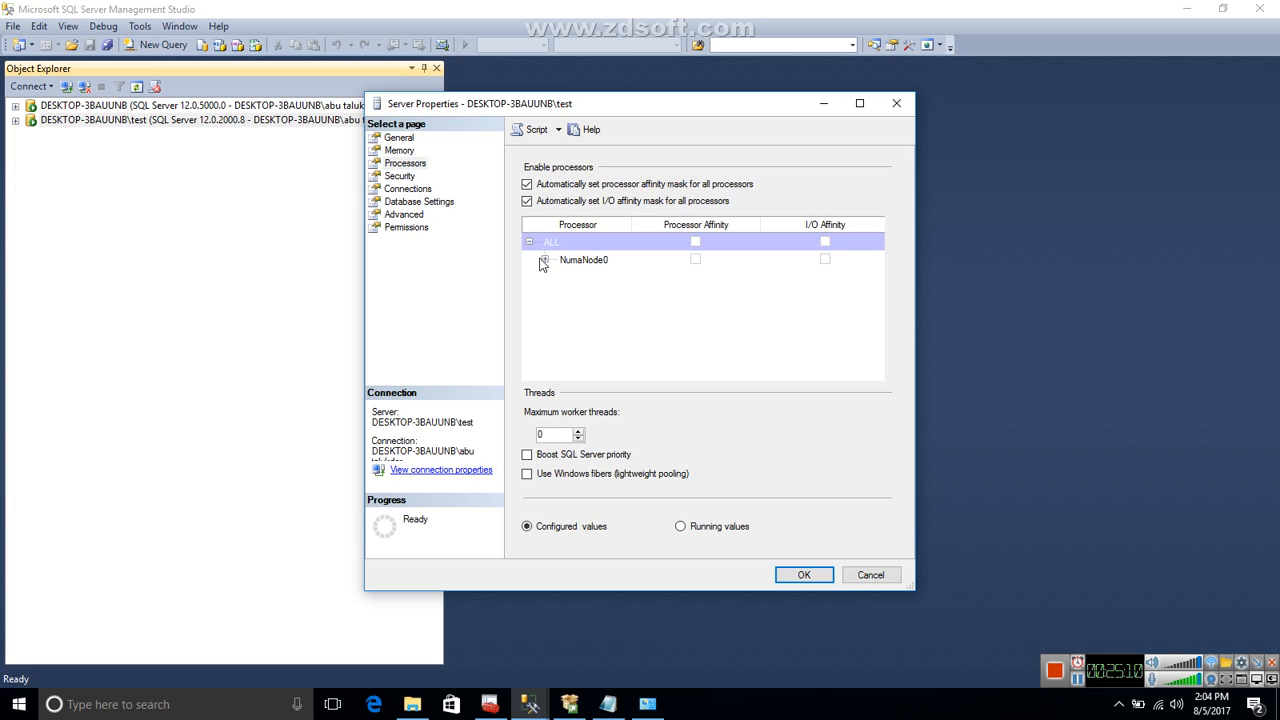
pyautogui.click(546, 261)
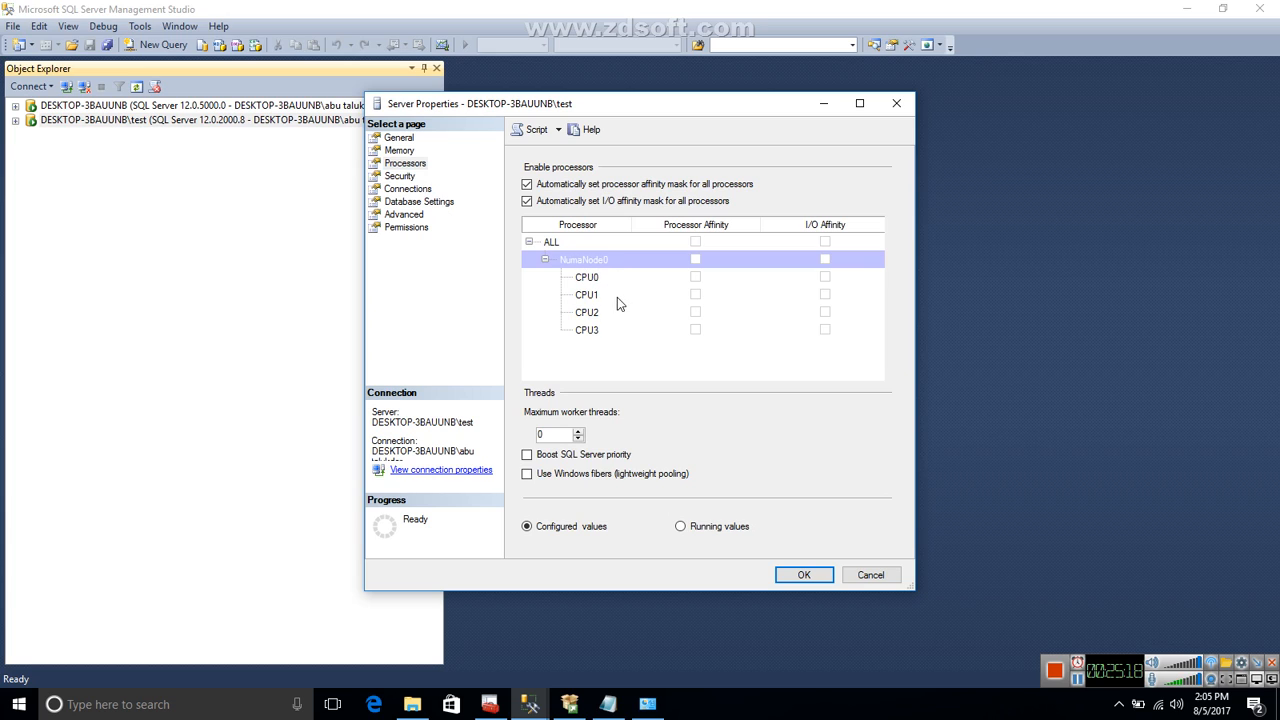
# Set Max Degree of Parallelism to 8 in the test instance's advanced server properties.
pyautogui.click(414, 215)
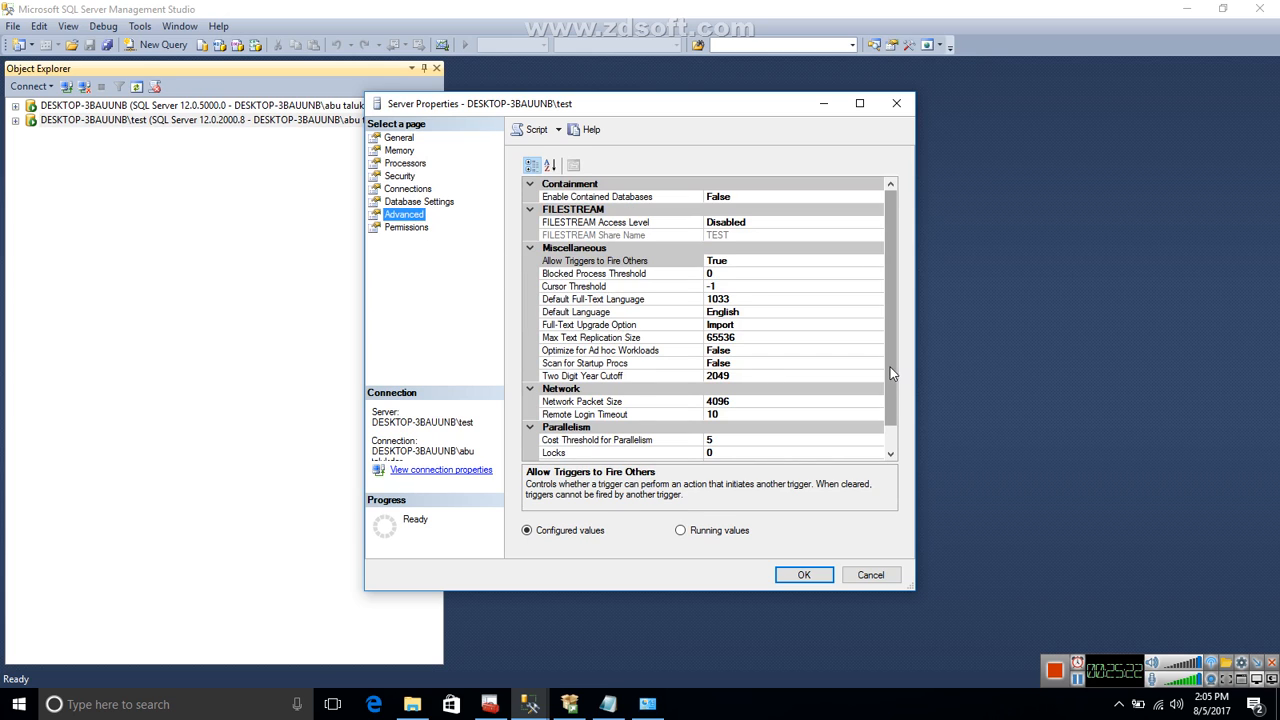
pyautogui.scroll(-1, 890, 367)
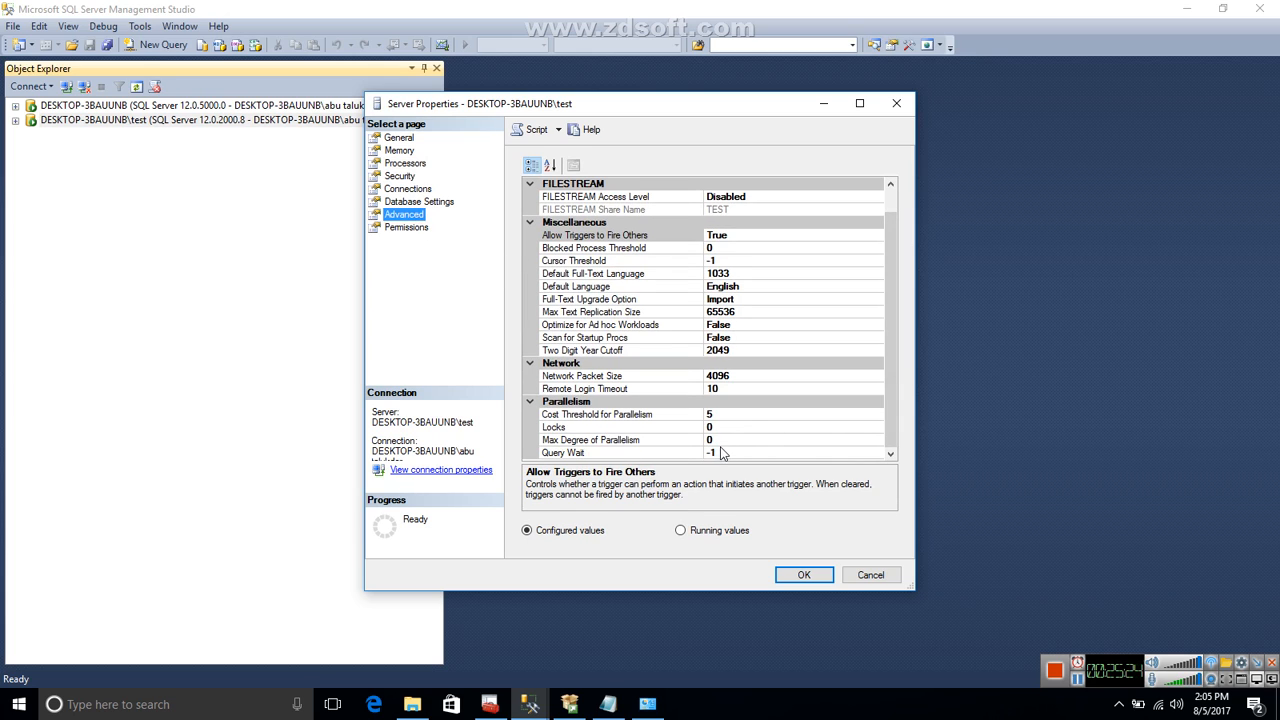
pyautogui.click(720, 440)
pyautogui.press('BackSpace')
pyautogui.write('8')
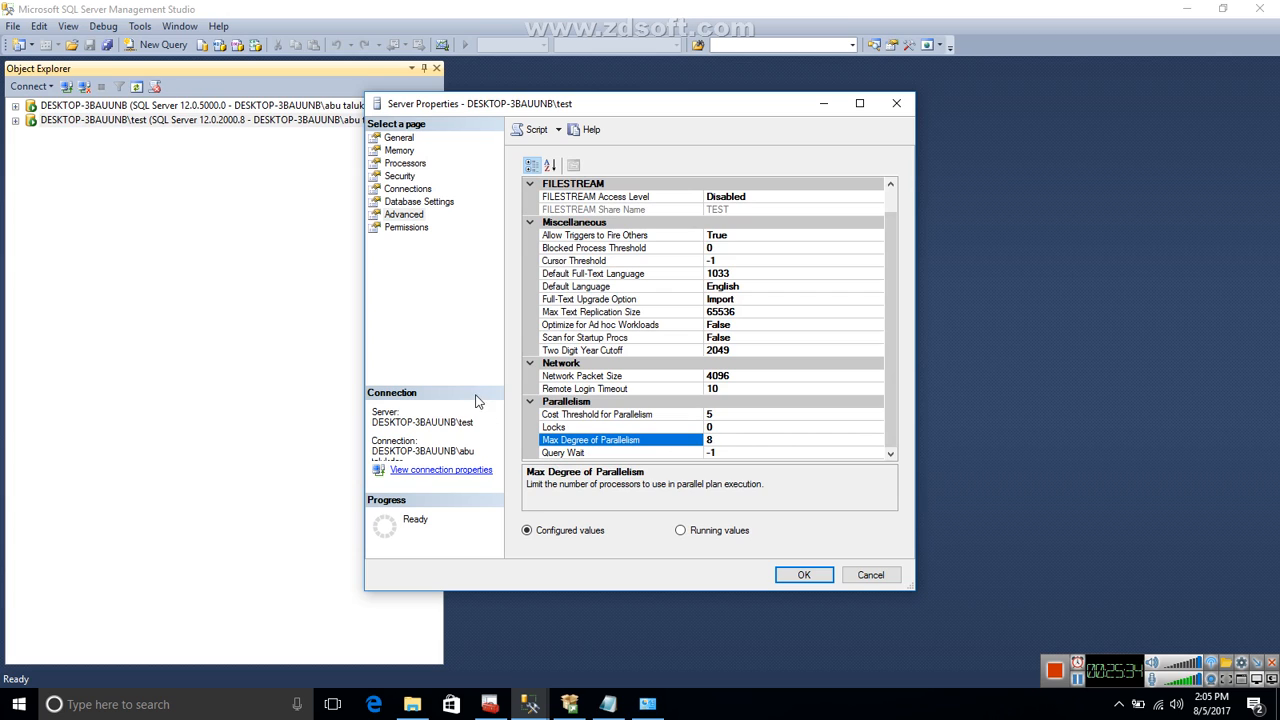
# View the instance's database settings, and set the remote query timeout to 0 seconds in its connection settings.
pyautogui.click(445, 206)
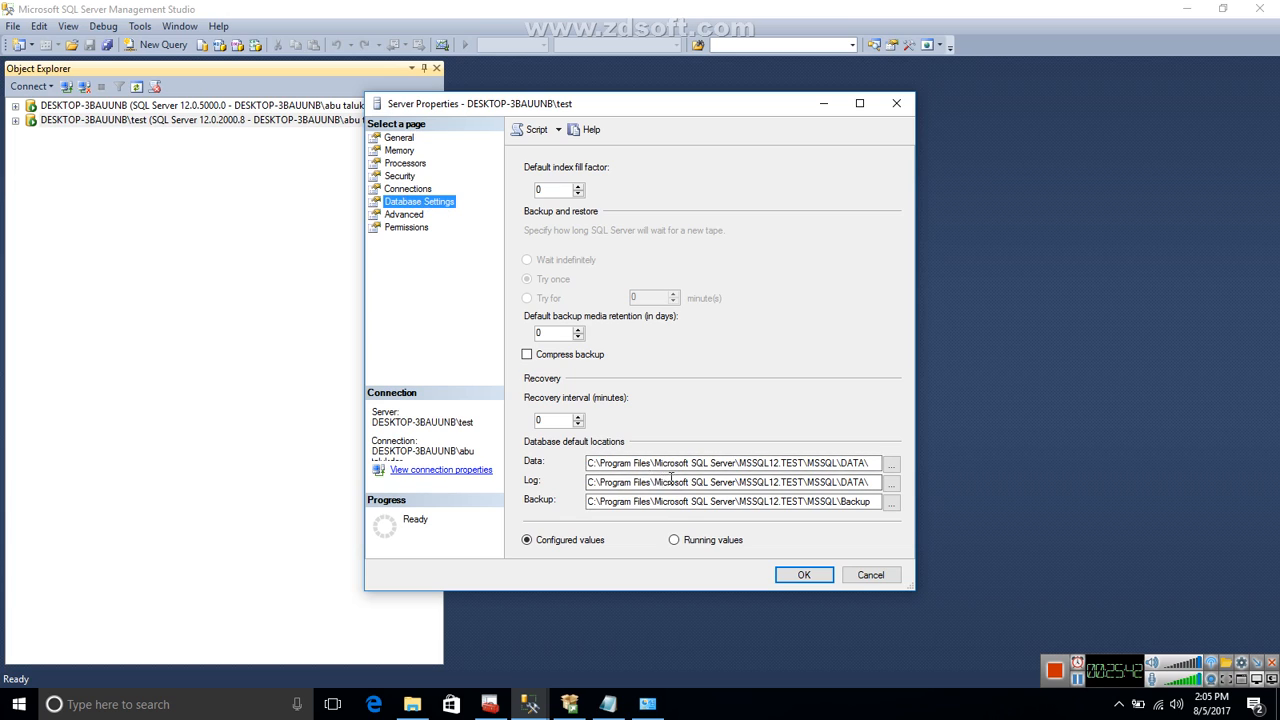
pyautogui.click(408, 189)
pyautogui.doubleClick(557, 450)
pyautogui.write('0')
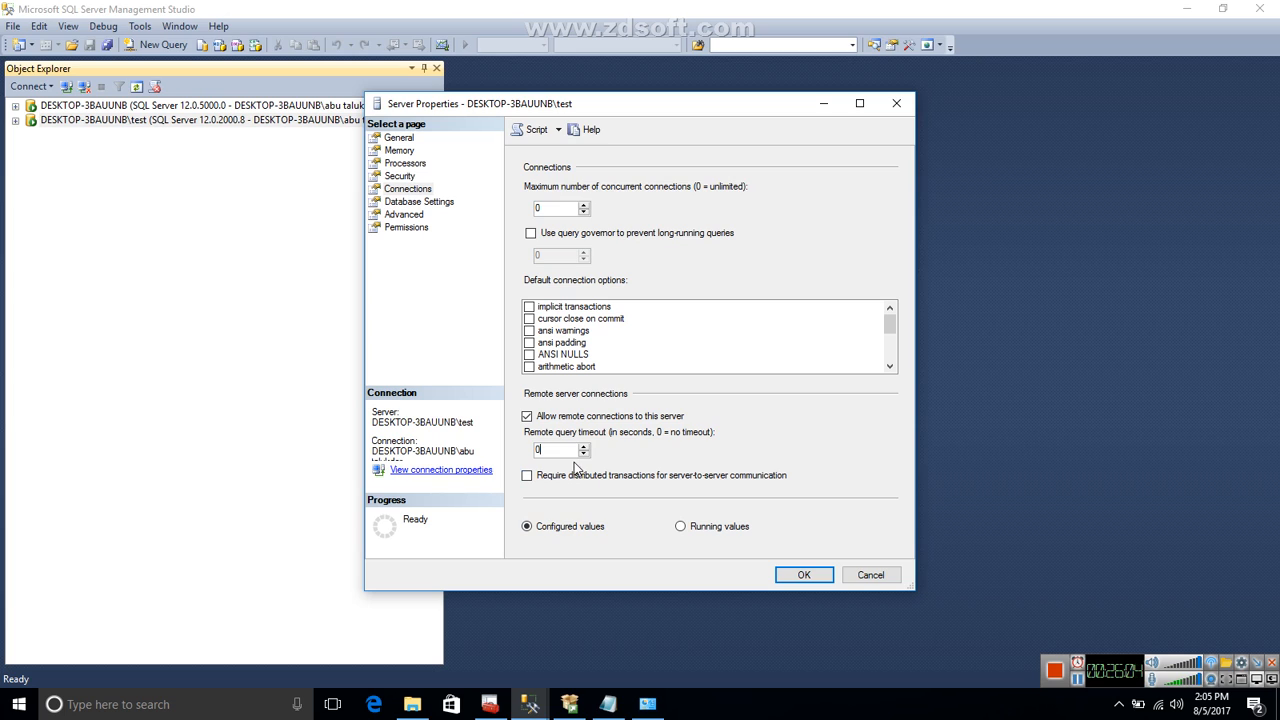
# Review the instance's database settings and login permissions, and close the server properties without saving.
pyautogui.click(431, 206)
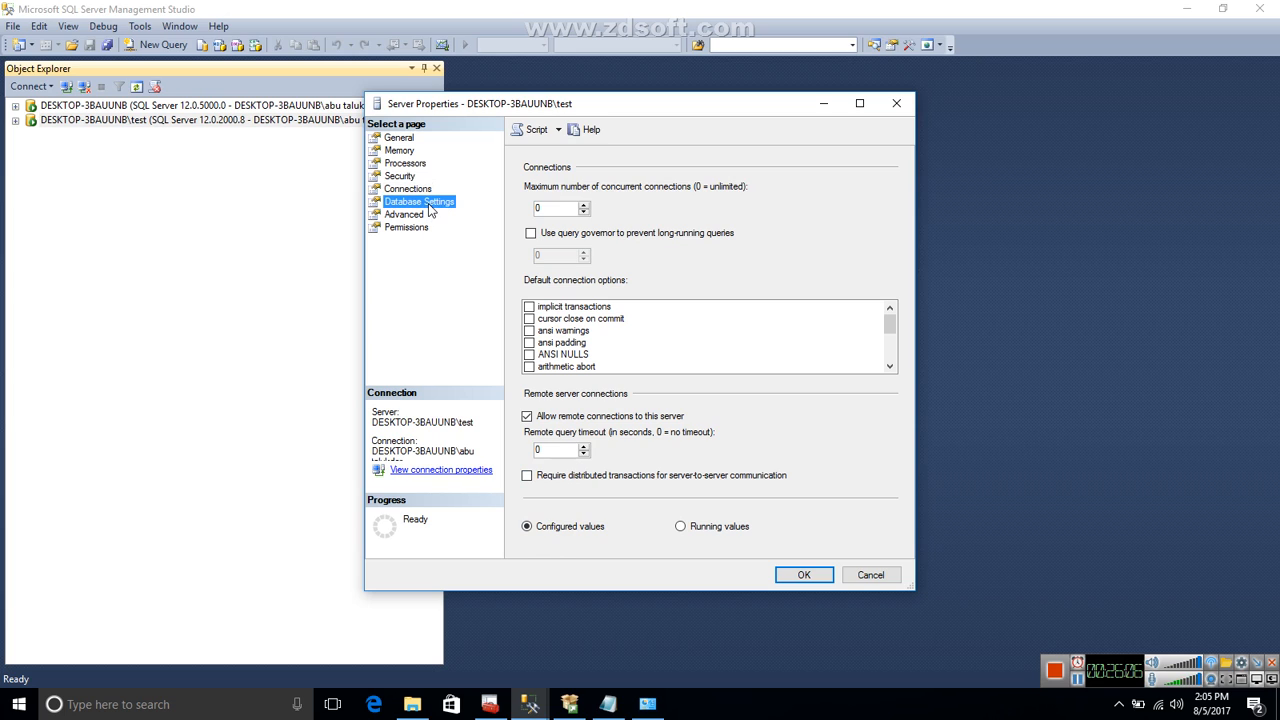
pyautogui.click(408, 218)
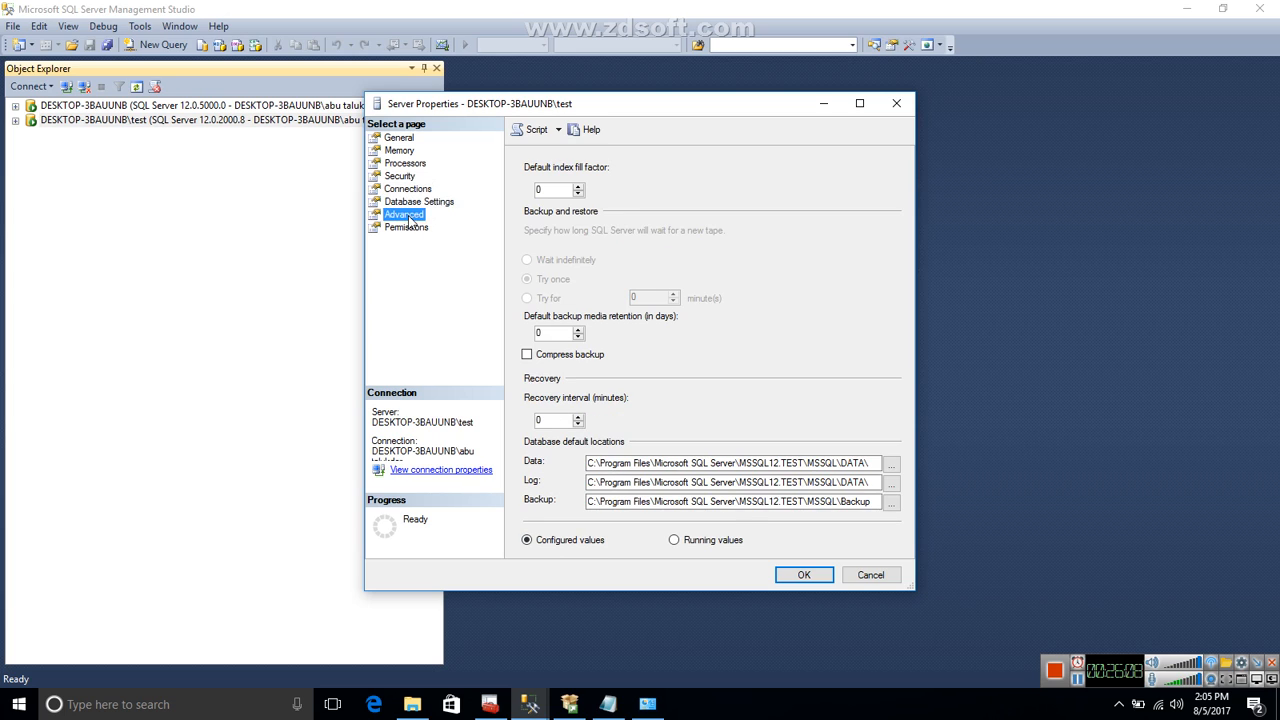
pyautogui.click(407, 228)
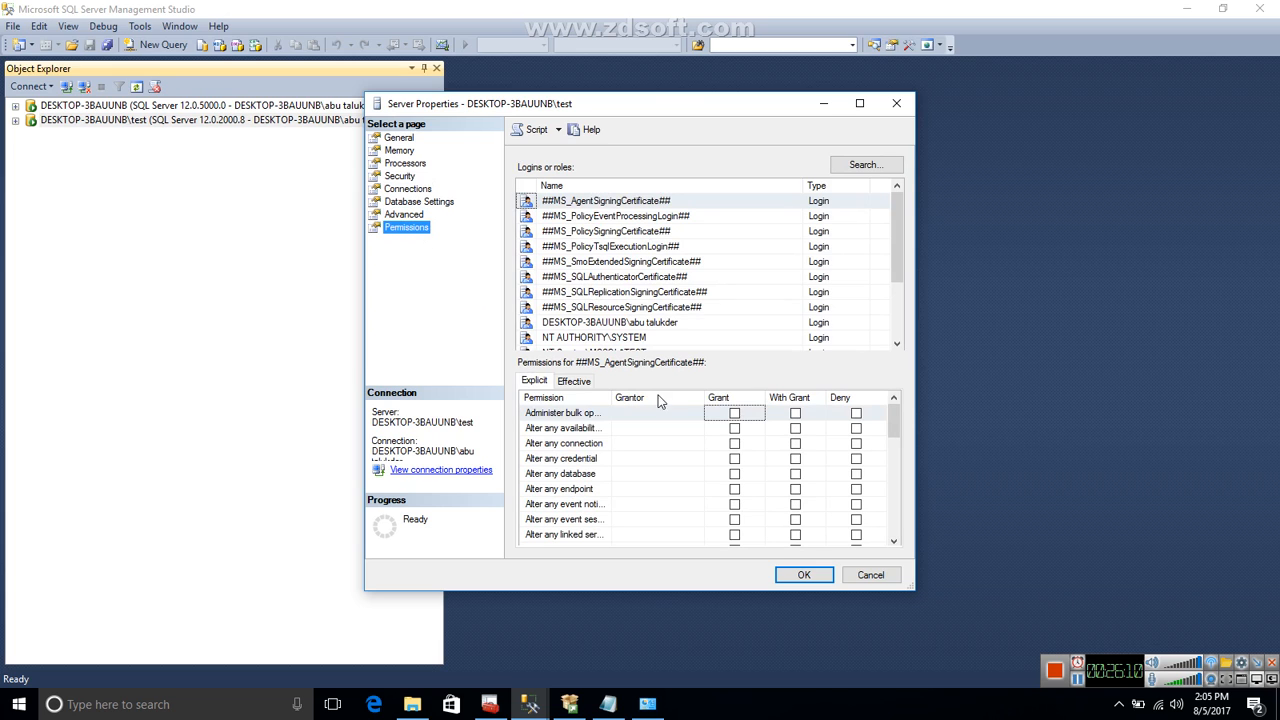
pyautogui.click(866, 576)
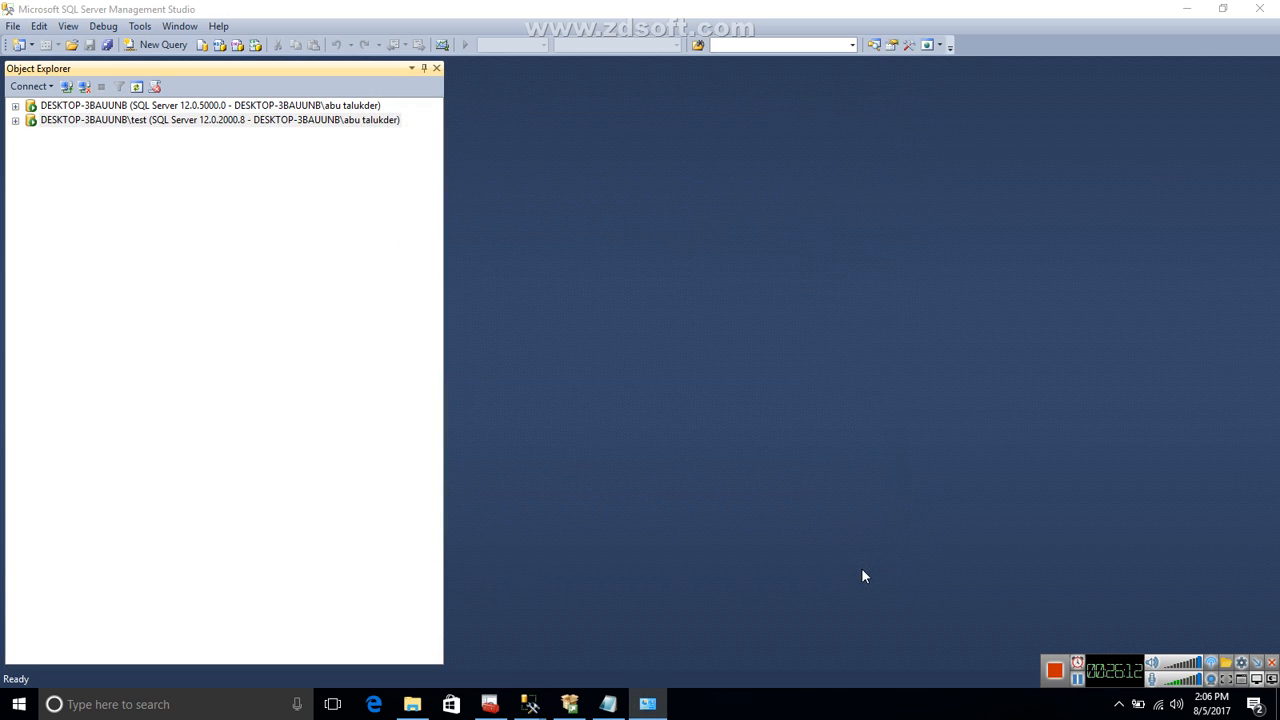